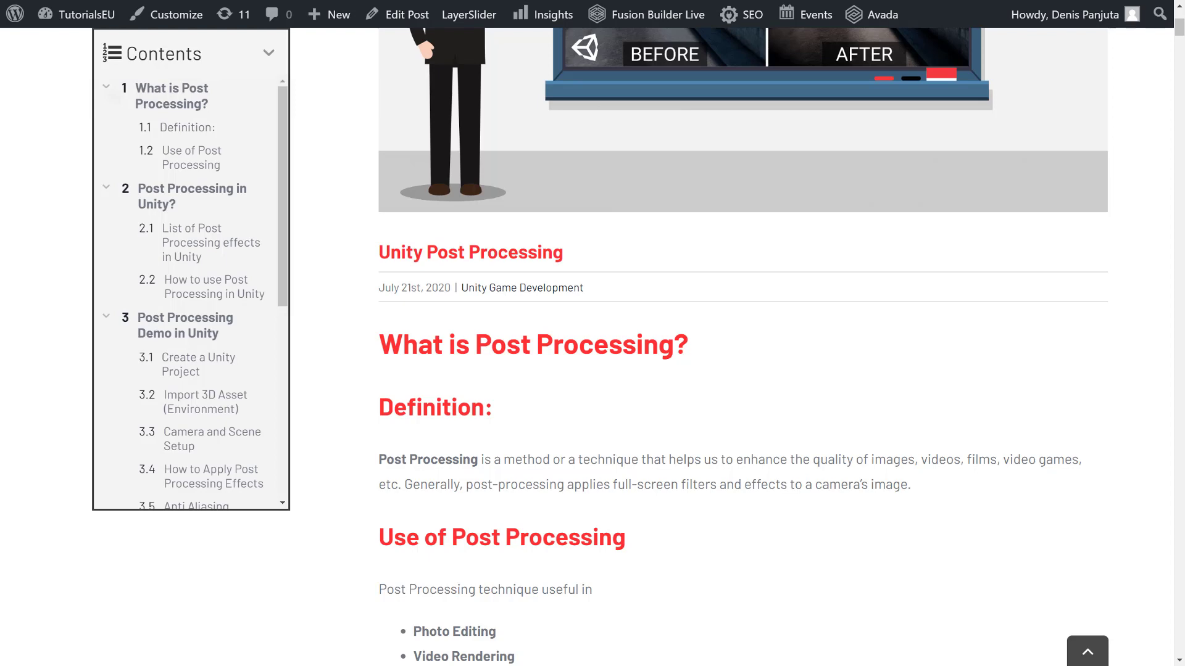
- Read the Unity post-processing article's sections on its uses, the list of effects and how to use it in Unity
{"action": "left_click", "coordinate": [191, 157]}
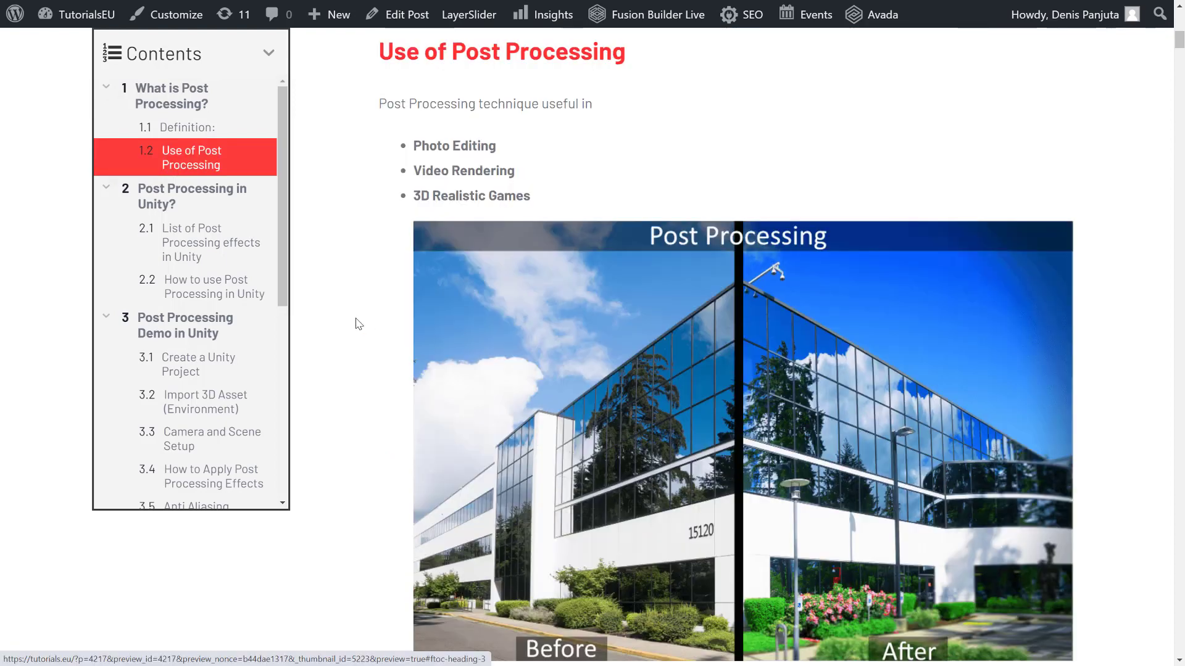
{"action": "scroll", "coordinate": [356, 325], "scroll_direction": "down", "scroll_amount": 10}
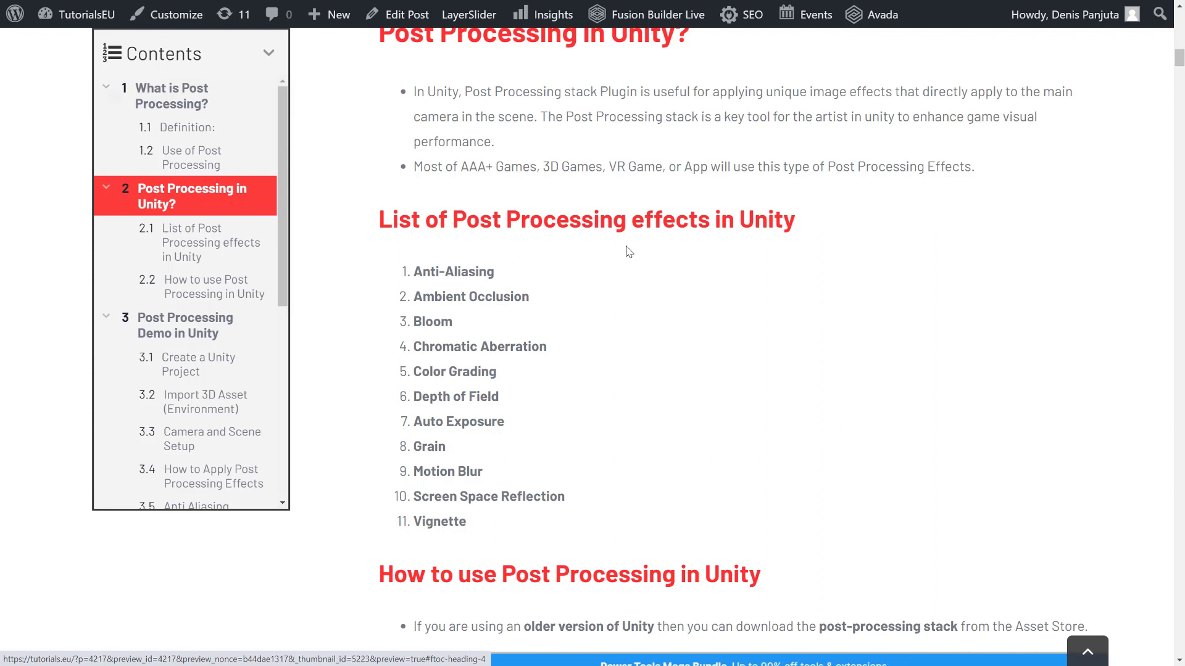
{"action": "scroll", "coordinate": [688, 285], "scroll_direction": "down", "scroll_amount": 15}
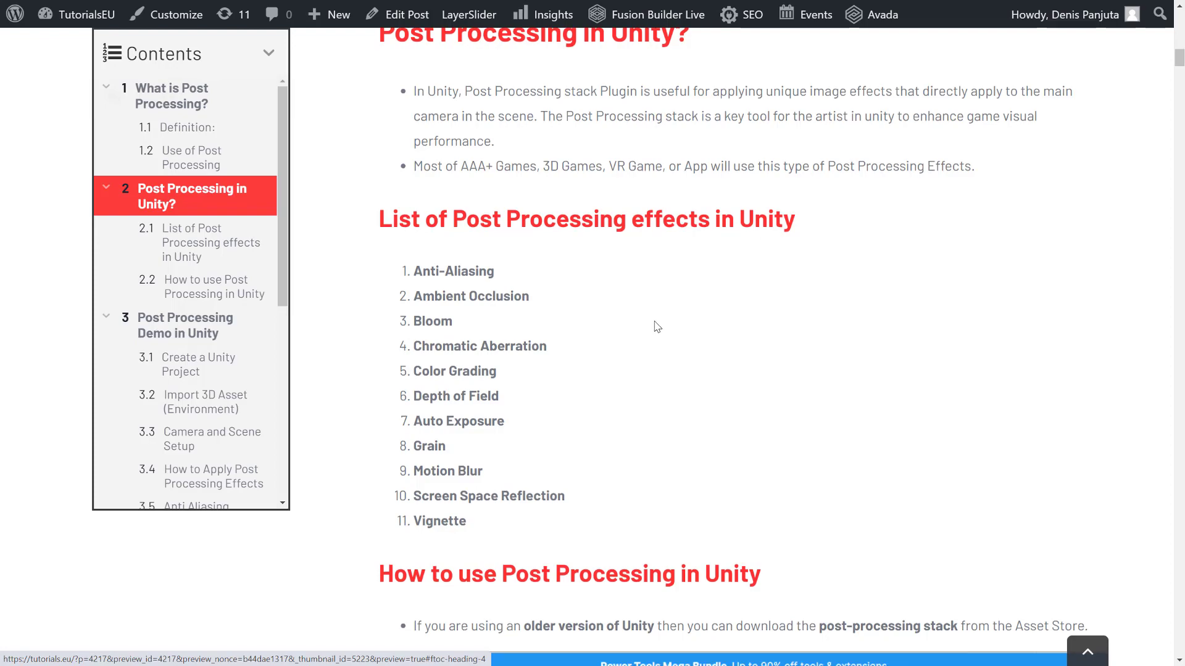
{"action": "scroll", "coordinate": [716, 309], "scroll_direction": "down", "scroll_amount": 4}
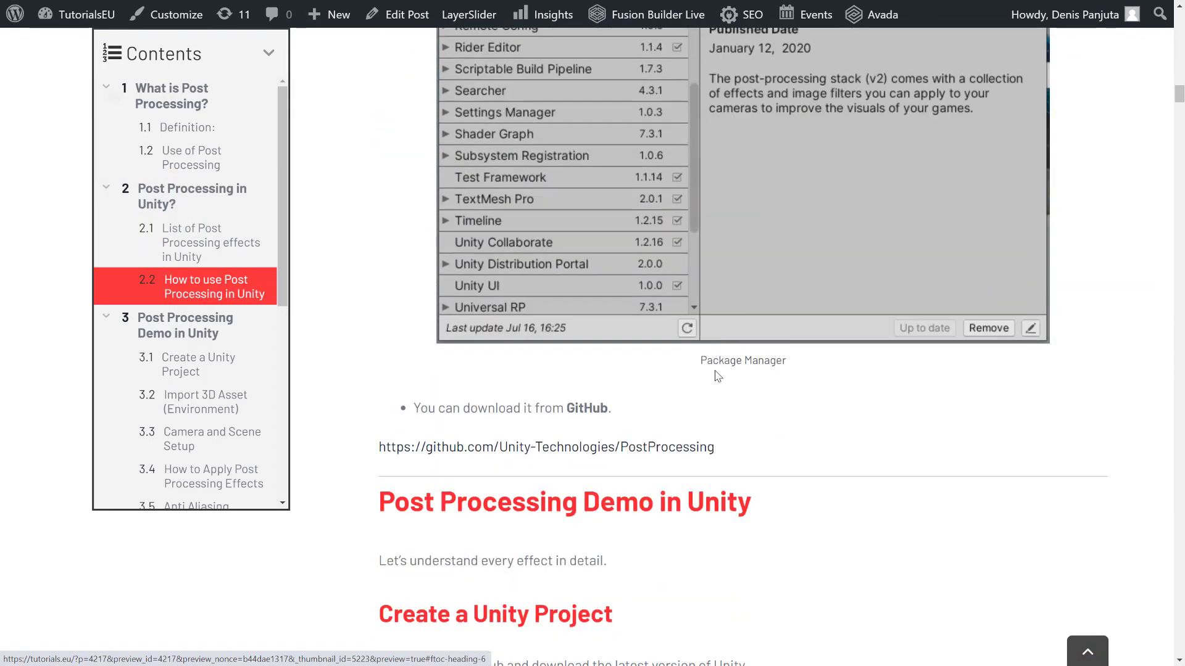
{"action": "scroll", "coordinate": [425, 309], "scroll_direction": "up", "scroll_amount": 15}
{"action": "left_click_drag", "start_coordinate": [406, 278], "coordinate": [475, 532]}
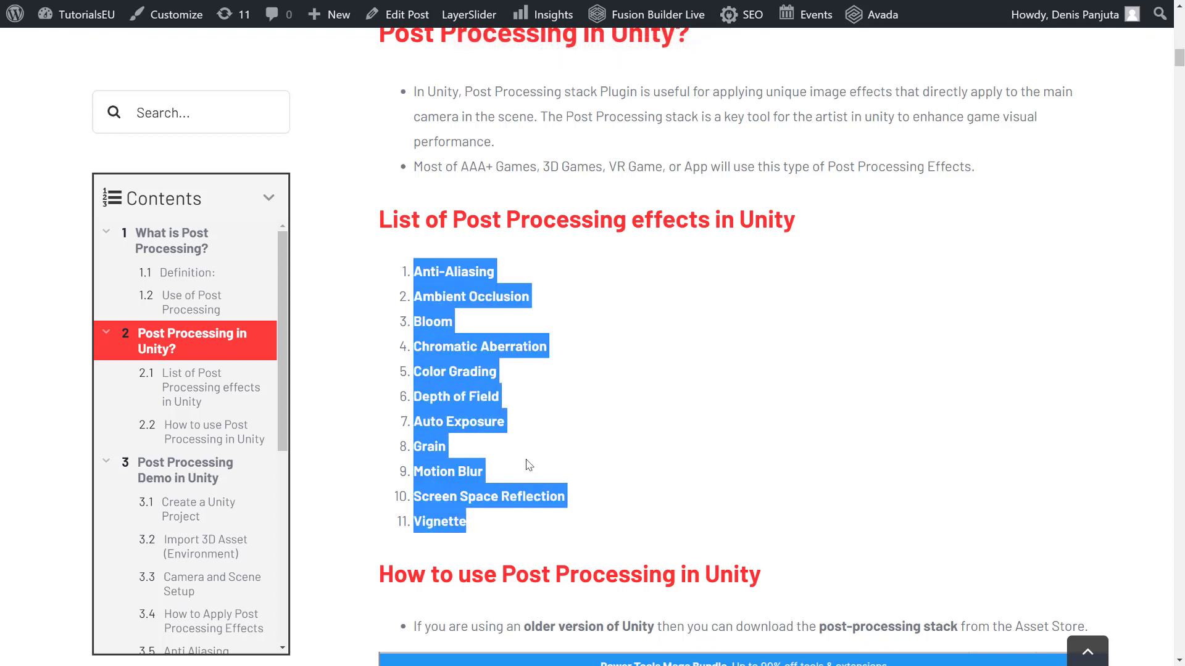
{"action": "left_click", "coordinate": [481, 534]}
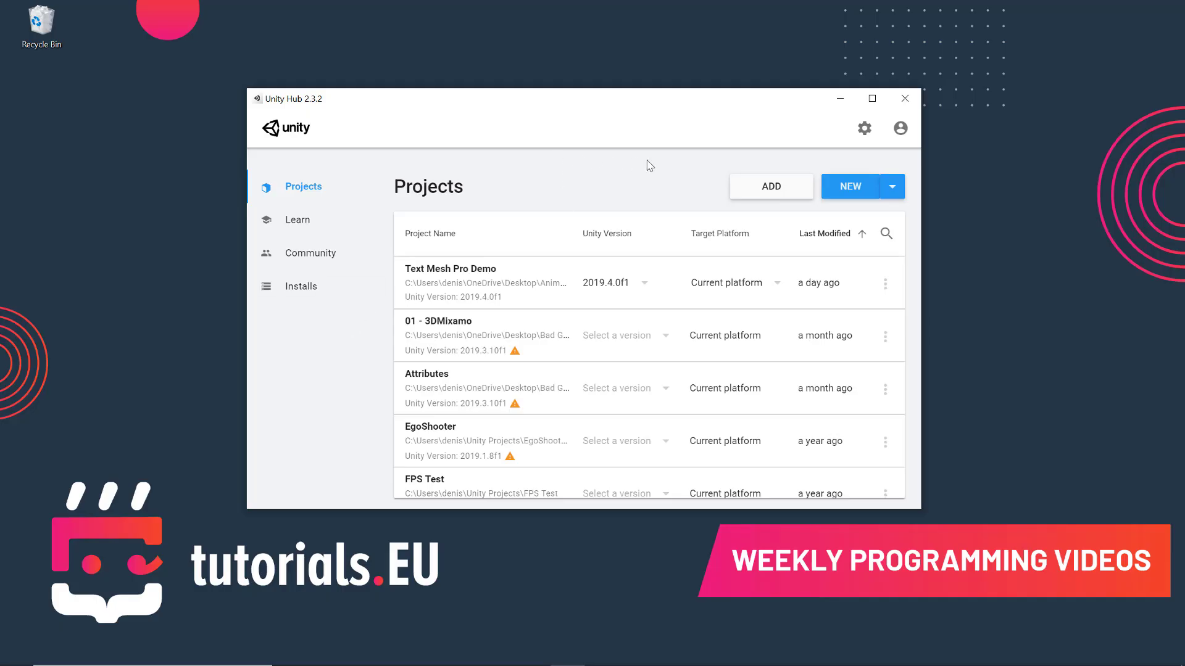
- Create a Unity project named PostProcessingDemo from the 3D With Extras template in the PostProcessingDemos folder
{"action": "left_click", "coordinate": [851, 187]}
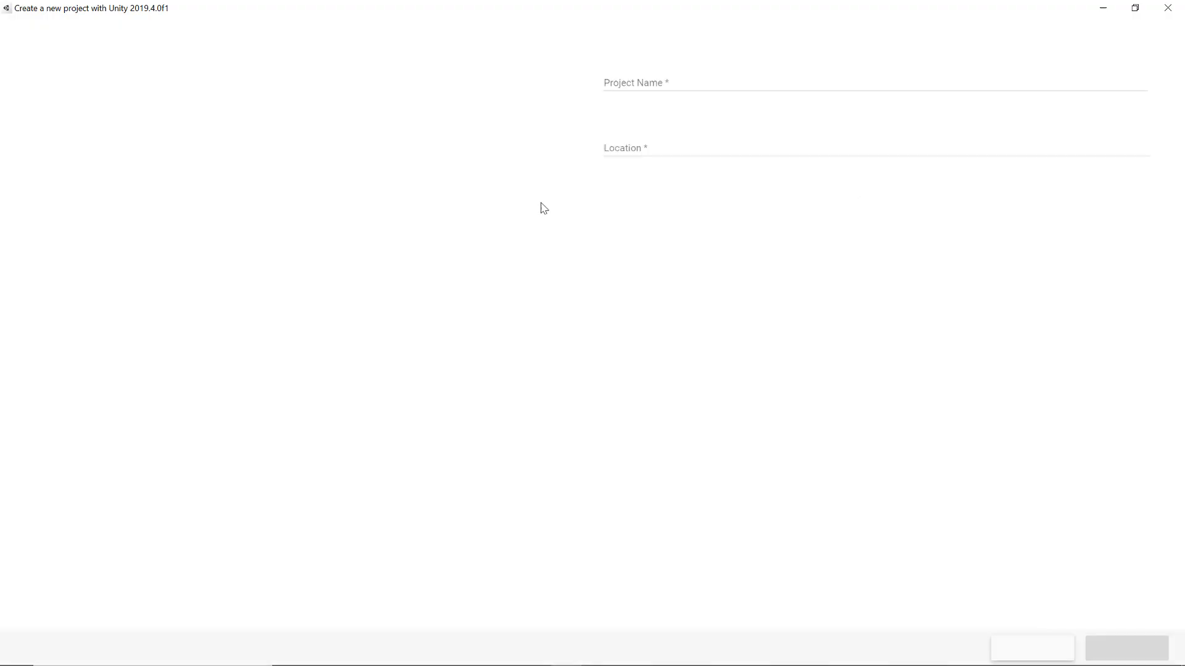
{"action": "left_click", "coordinate": [256, 98]}
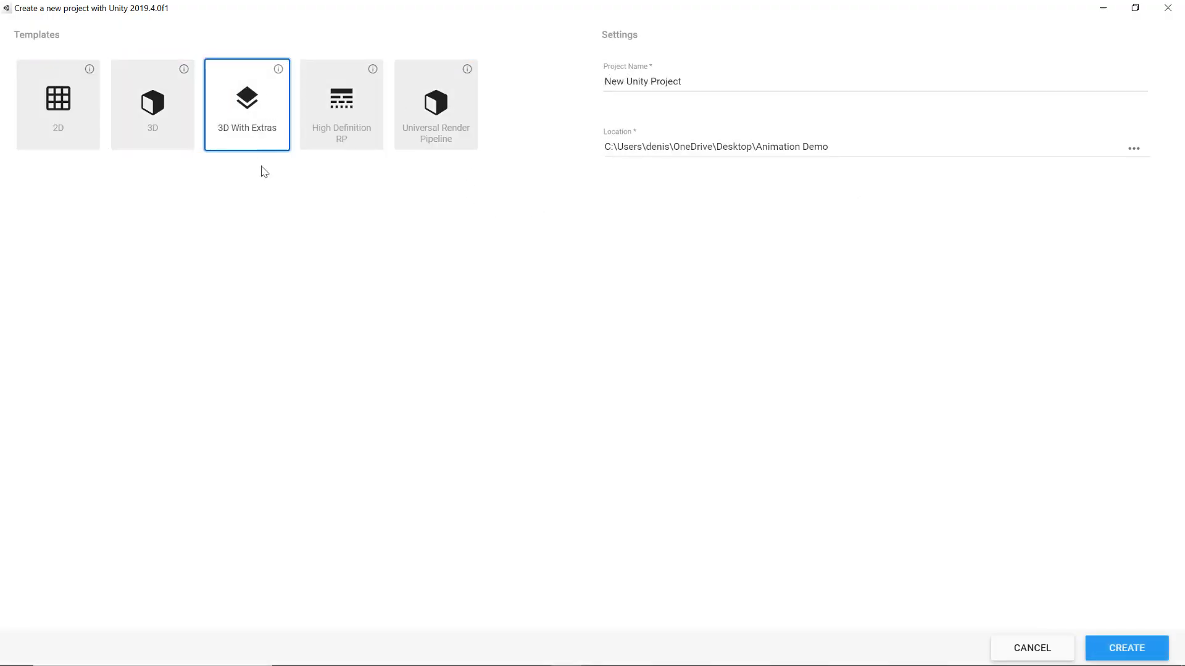
{"action": "left_click_drag", "start_coordinate": [735, 82], "coordinate": [587, 77]}
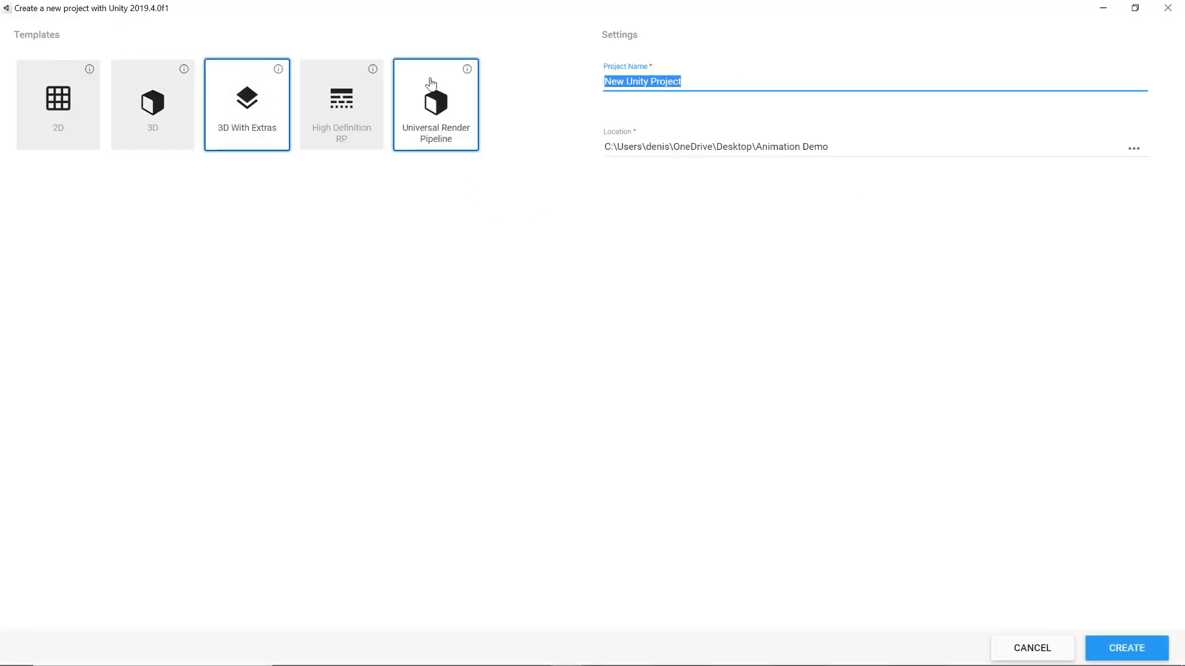
{"action": "type", "text": "o"}
{"action": "key", "text": "BackSpace"}
{"action": "type", "text": "PostProcessingDemo"}
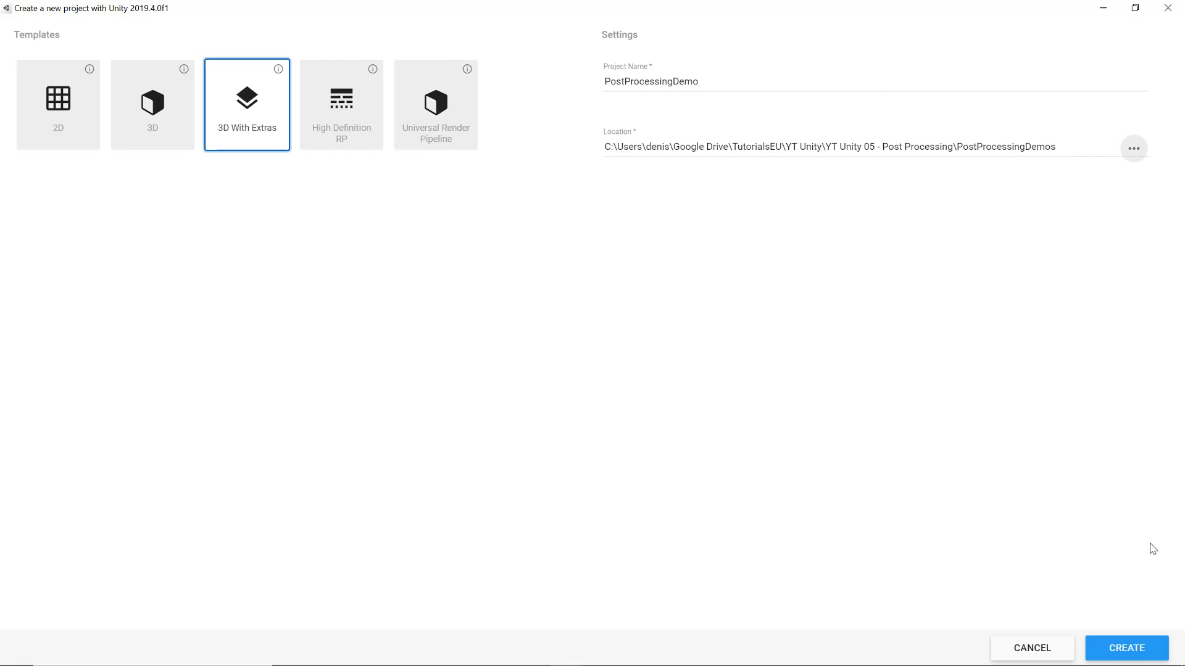
{"action": "left_click", "coordinate": [1142, 648]}
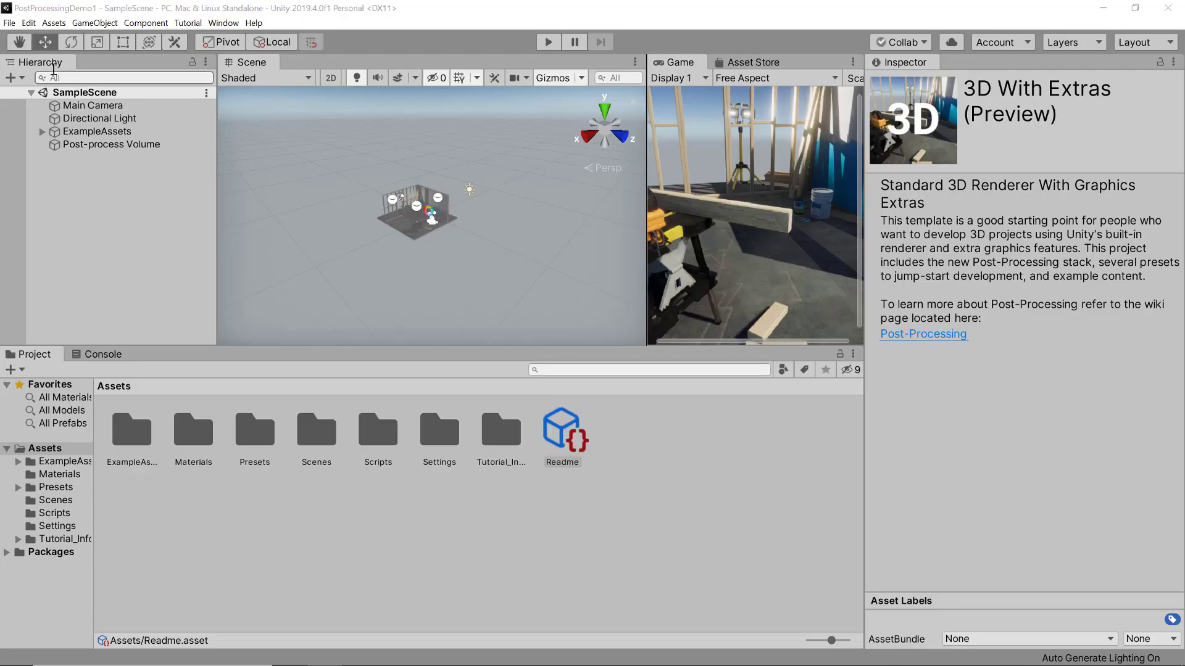
- Open the Asset Store in an enlarged view and search it for RPG/FPS Game Assets
{"action": "left_click", "coordinate": [763, 66]}
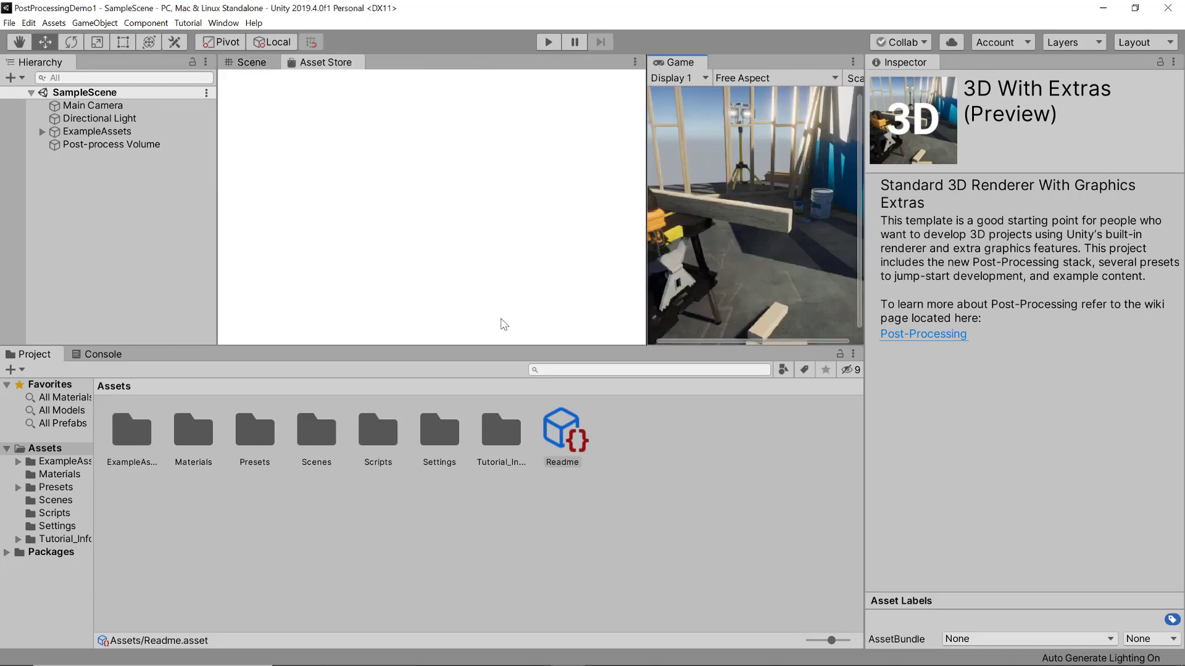
{"action": "left_click_drag", "start_coordinate": [514, 346], "coordinate": [514, 432]}
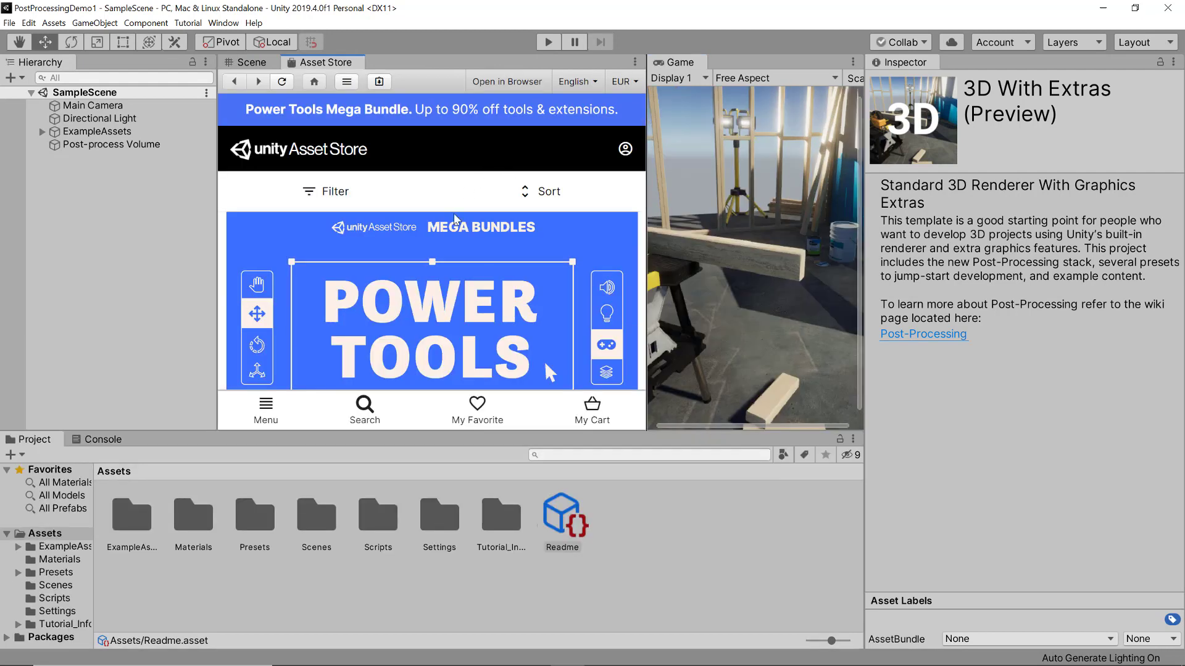
{"action": "left_click", "coordinate": [365, 410]}
{"action": "type", "text": "RP"}
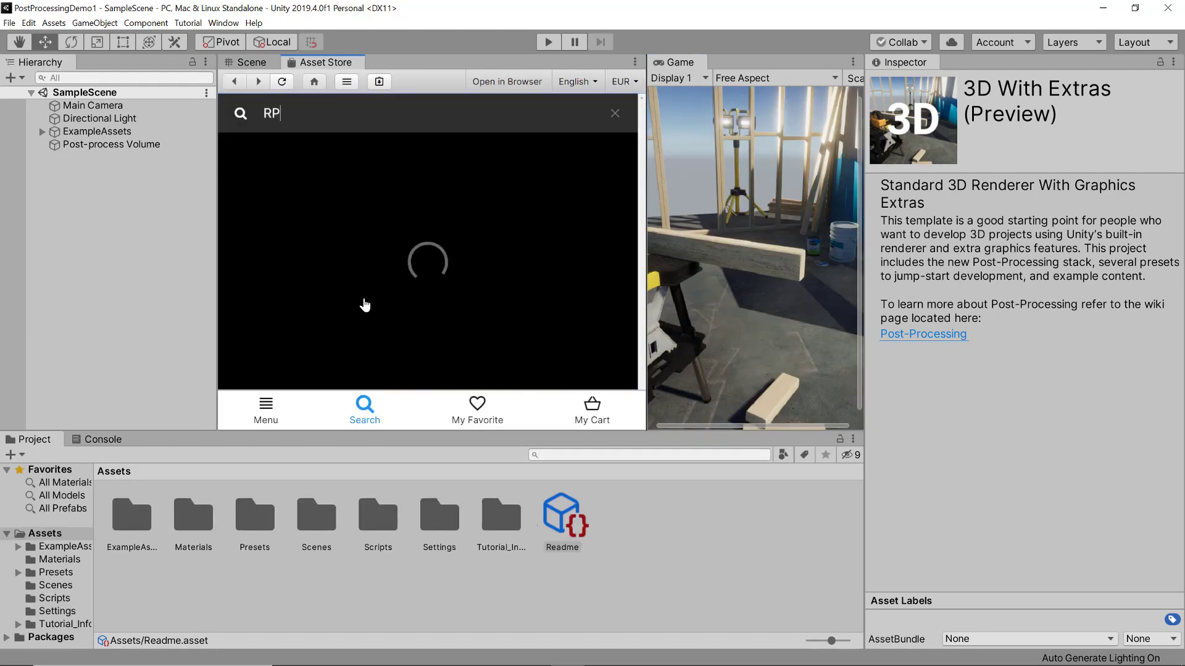
{"action": "type", "text": "G/FPS Game Assets"}
{"action": "key", "text": "Return"}
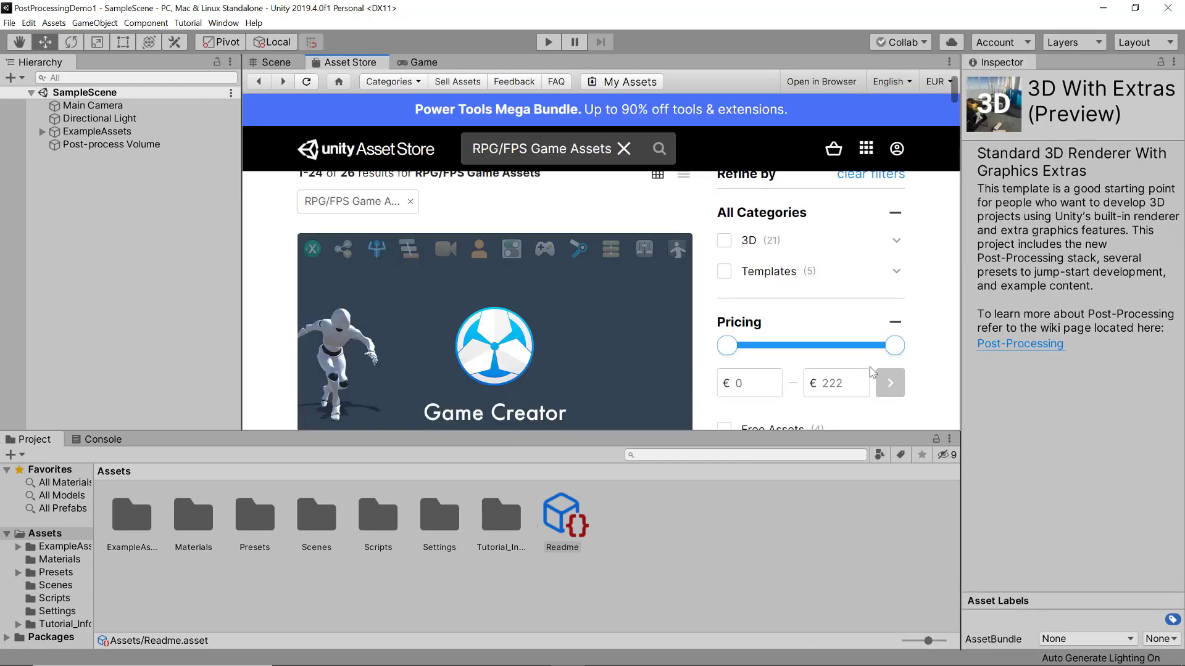
- Lower the maximum price filter to €0 and open the RPG/FPS Game Assets for PC/Mobile (Industrial Set v2.0) page
{"action": "left_click_drag", "start_coordinate": [899, 349], "coordinate": [726, 346]}
{"action": "scroll", "coordinate": [589, 302], "scroll_direction": "down", "scroll_amount": 3}
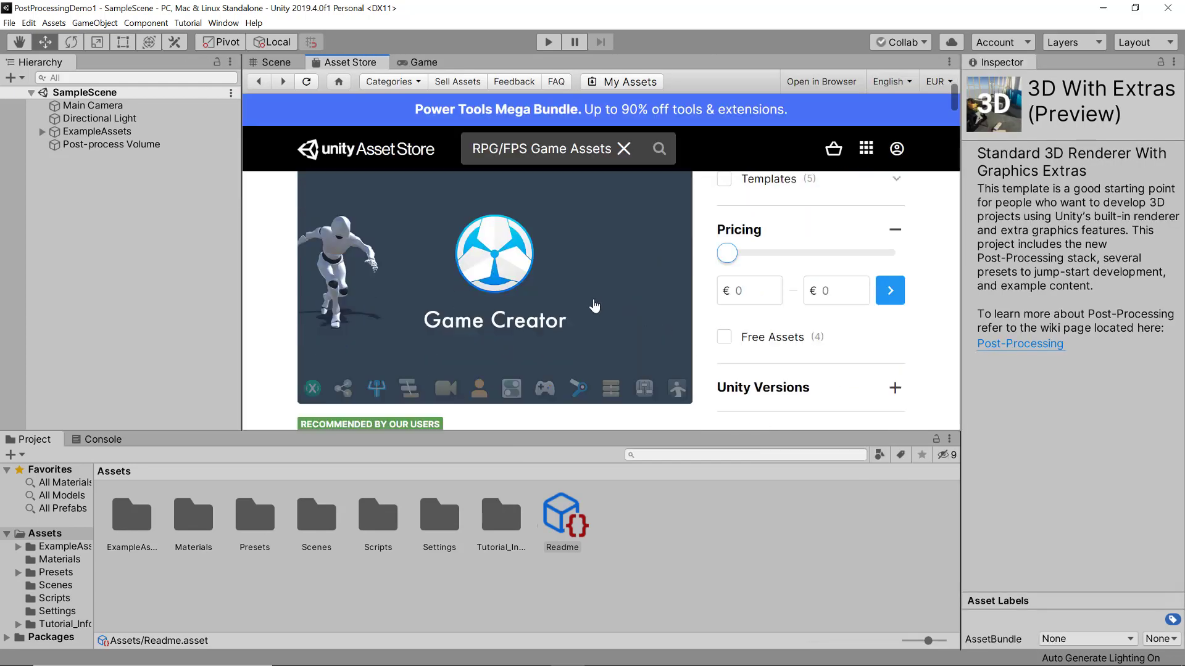
{"action": "scroll", "coordinate": [592, 305], "scroll_direction": "down", "scroll_amount": 3}
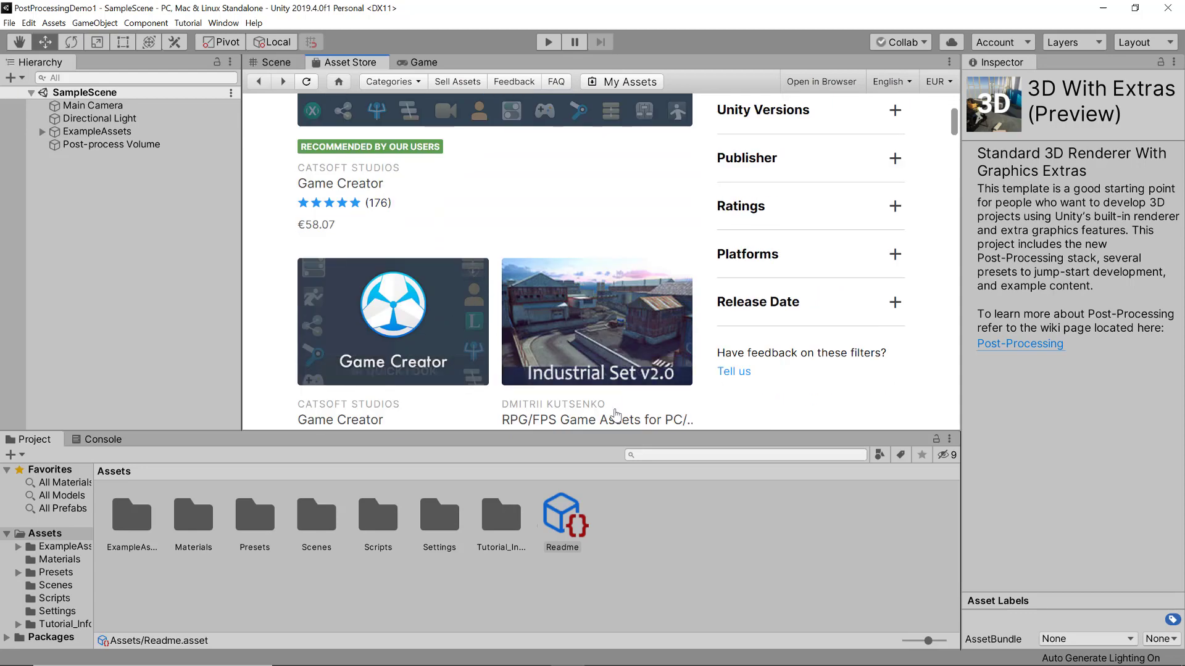
{"action": "scroll", "coordinate": [566, 394], "scroll_direction": "down", "scroll_amount": 2}
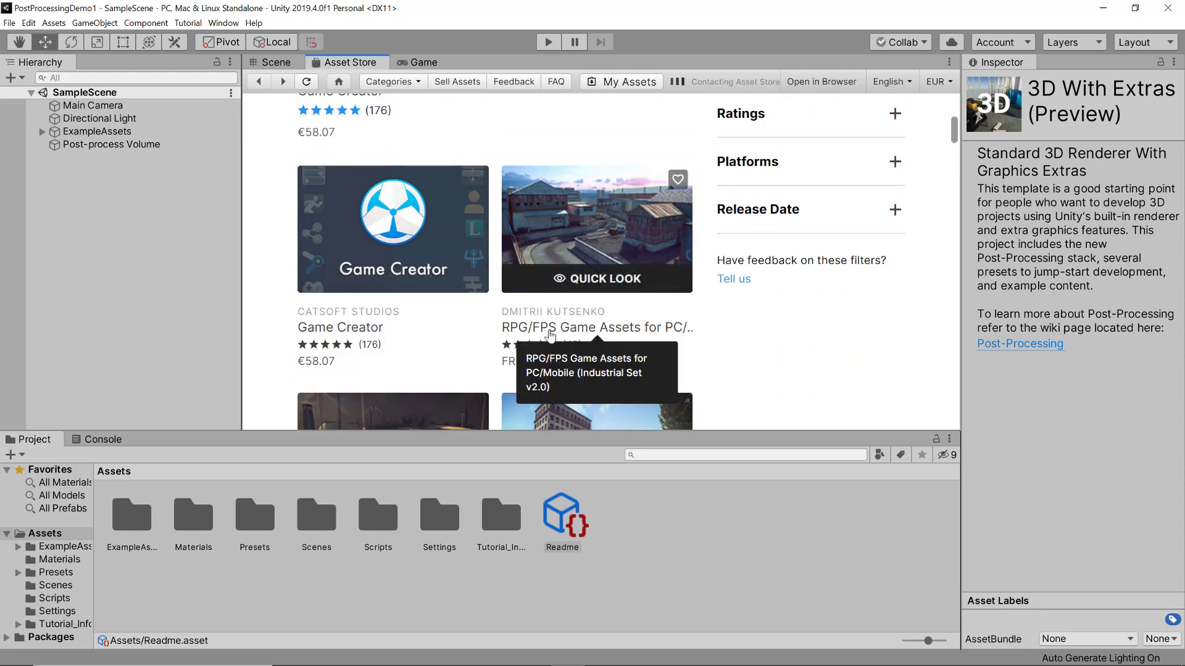
{"action": "left_click", "coordinate": [625, 334]}
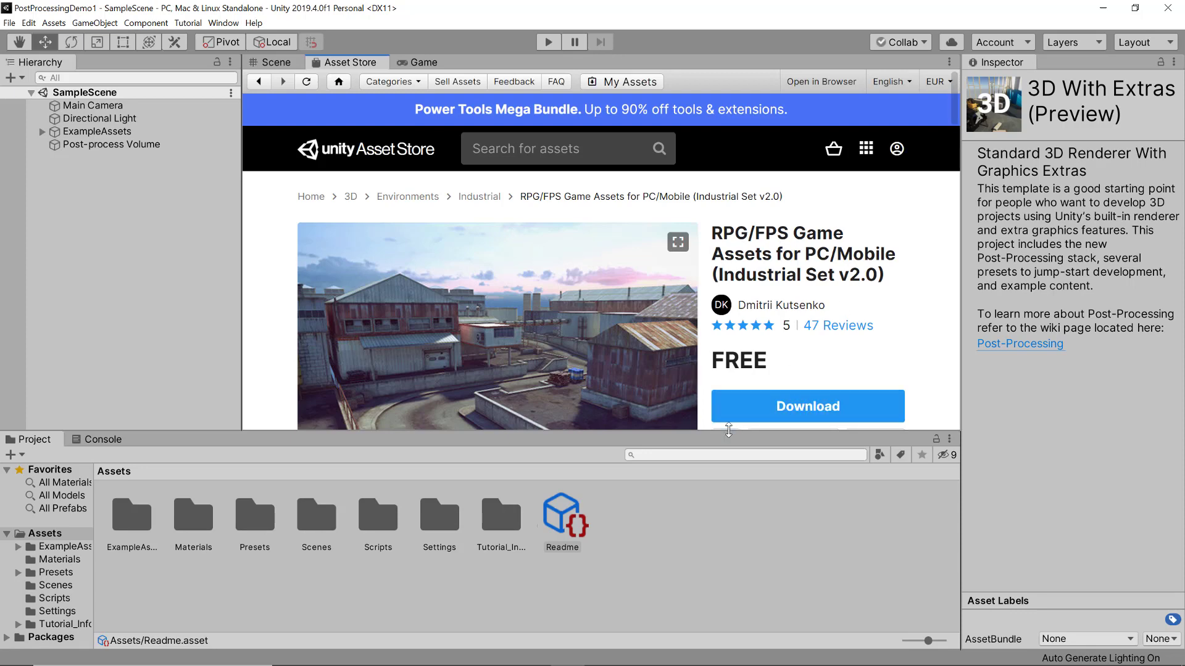
- Download the Industrial Set v2.0 package and import all its files into the project
{"action": "scroll", "coordinate": [761, 393], "scroll_direction": "down", "scroll_amount": 2}
{"action": "scroll", "coordinate": [761, 393], "scroll_direction": "up", "scroll_amount": 2}
{"action": "left_click", "coordinate": [777, 358]}
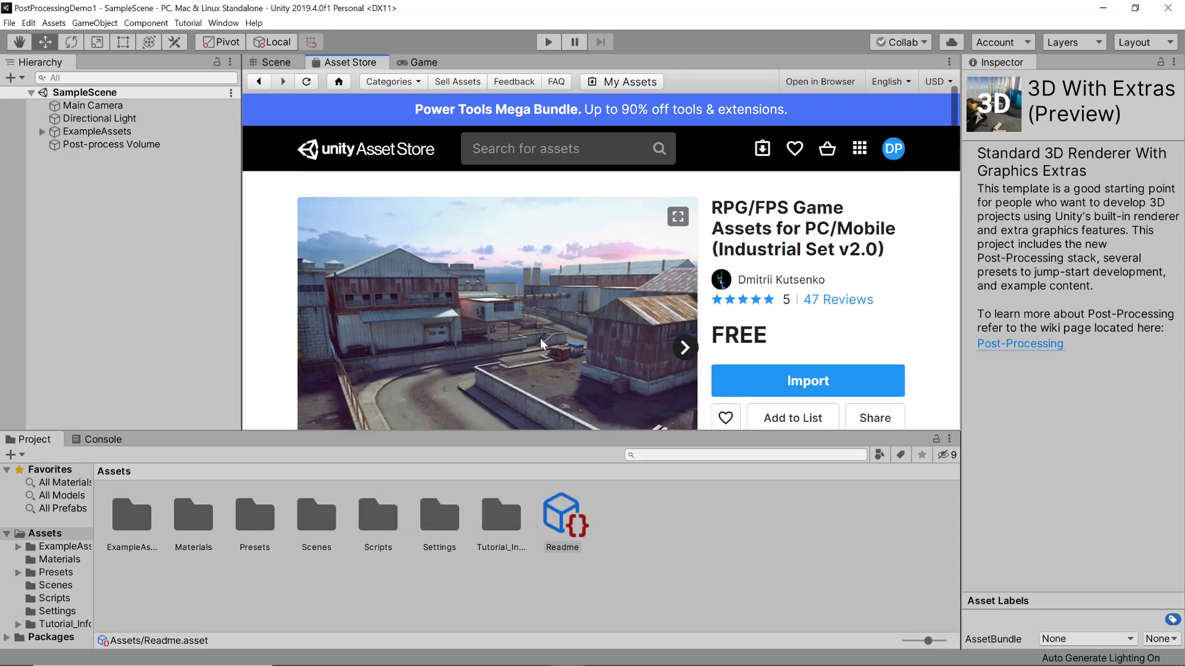
{"action": "left_click", "coordinate": [771, 388]}
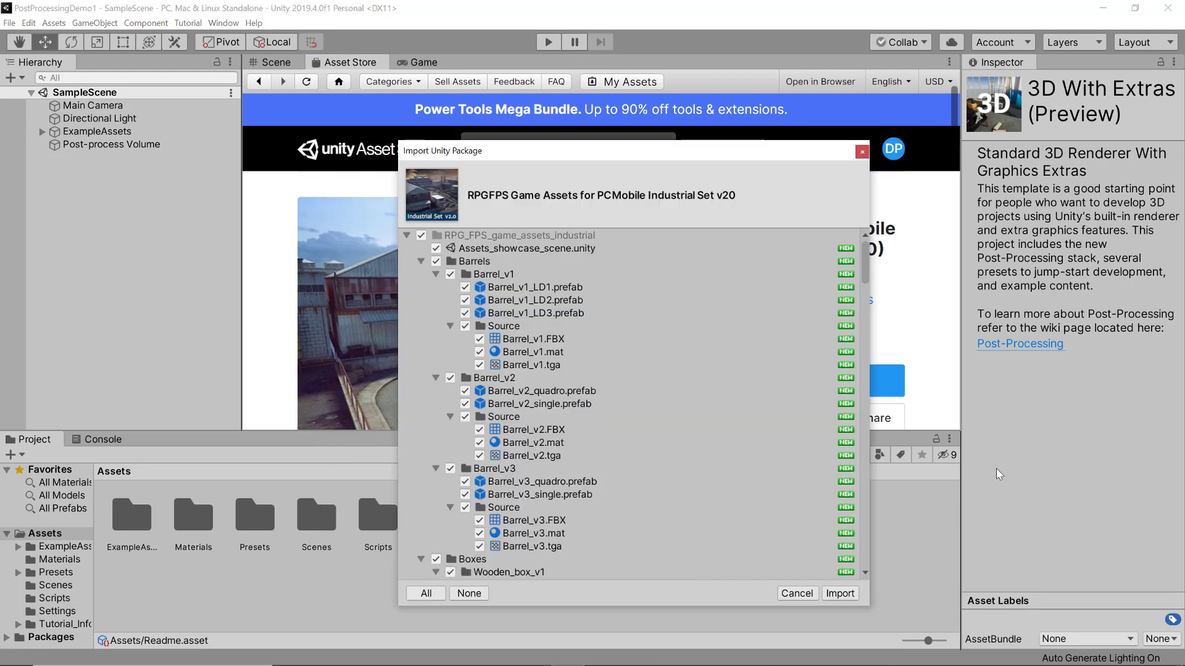
{"action": "left_click", "coordinate": [841, 594]}
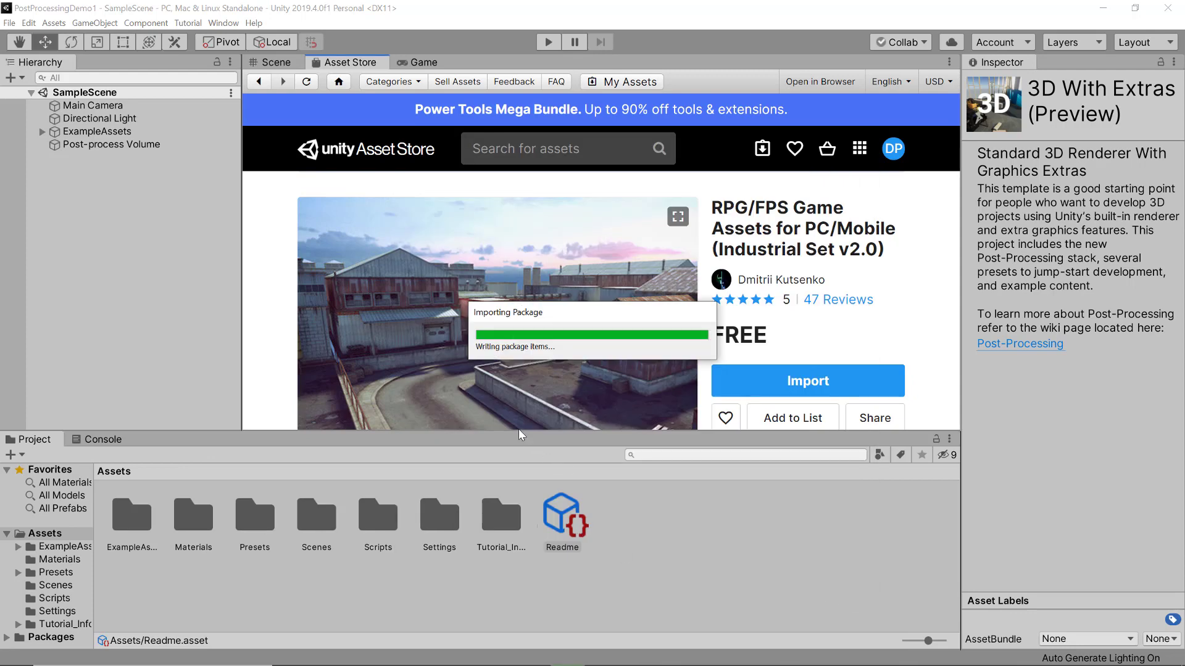
- Open the Map_v1 scene from the RPG_FPS_game_assets_industrial folder and display the industrial map in the Scene view
{"action": "left_click", "coordinate": [314, 512]}
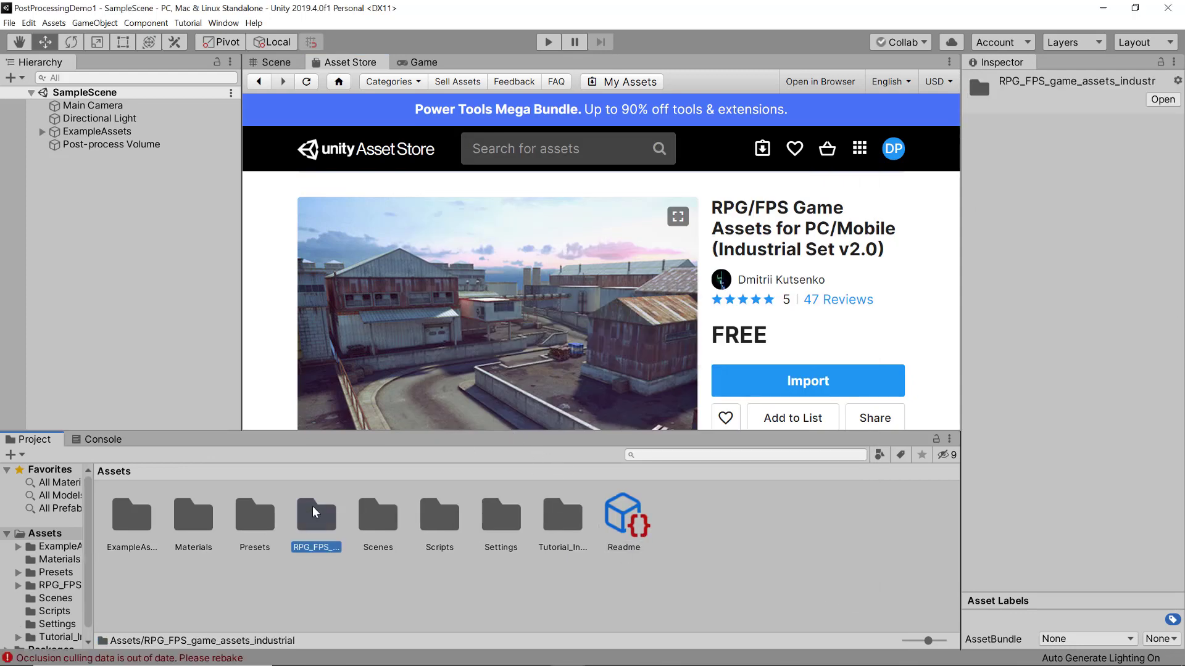
{"action": "double_click", "coordinate": [327, 516]}
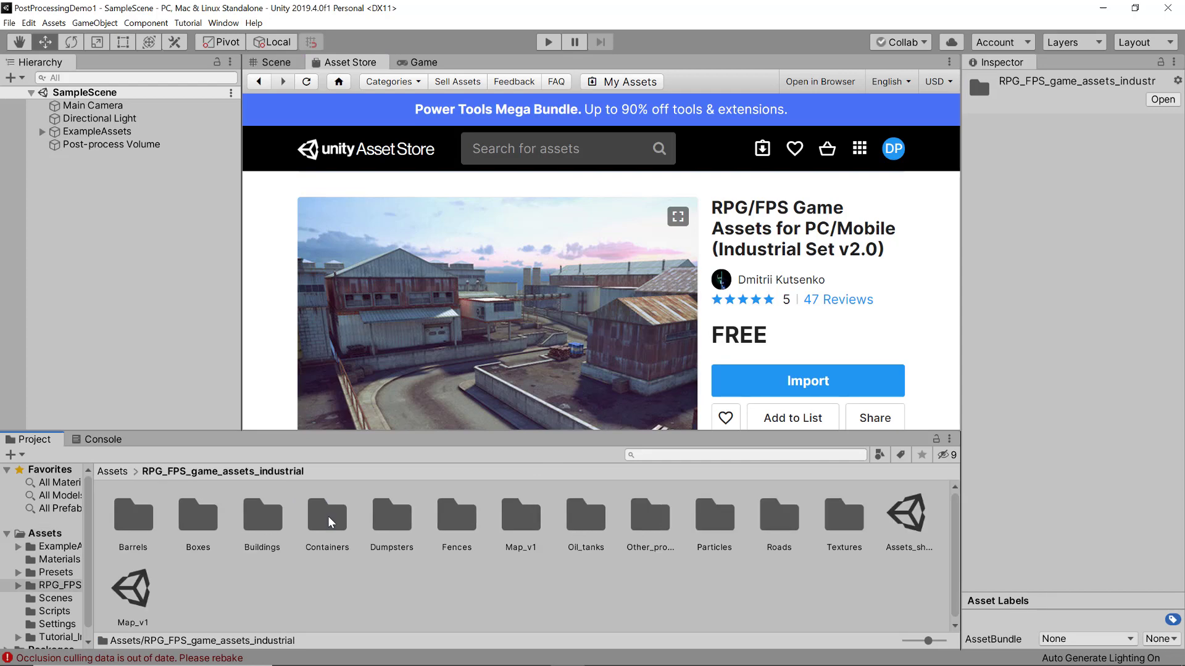
{"action": "double_click", "coordinate": [138, 598]}
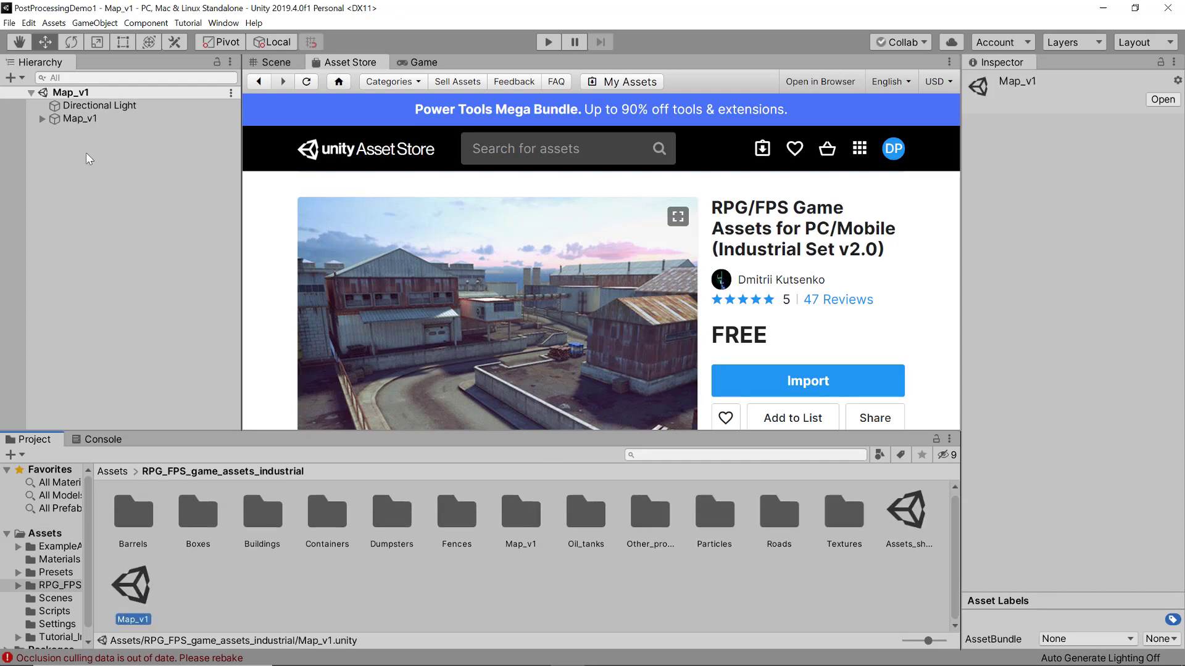
{"action": "left_click", "coordinate": [281, 62]}
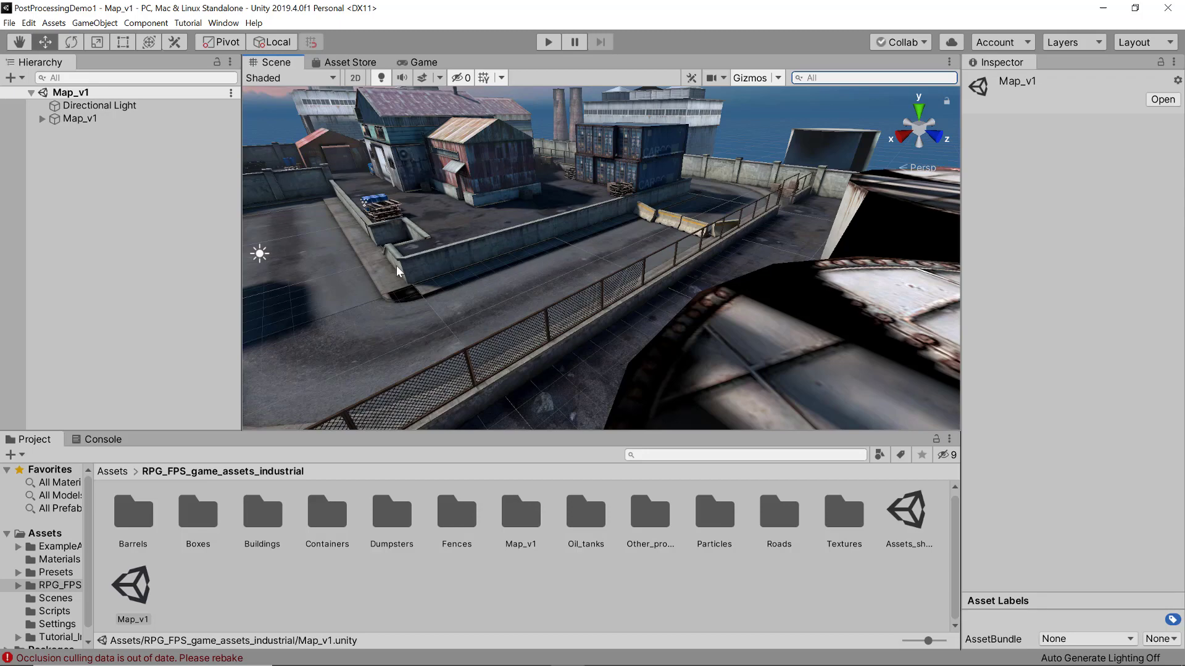
{"action": "scroll", "coordinate": [489, 242], "scroll_direction": "down", "scroll_amount": 10}
{"action": "scroll", "coordinate": [491, 242], "scroll_direction": "up", "scroll_amount": 10}
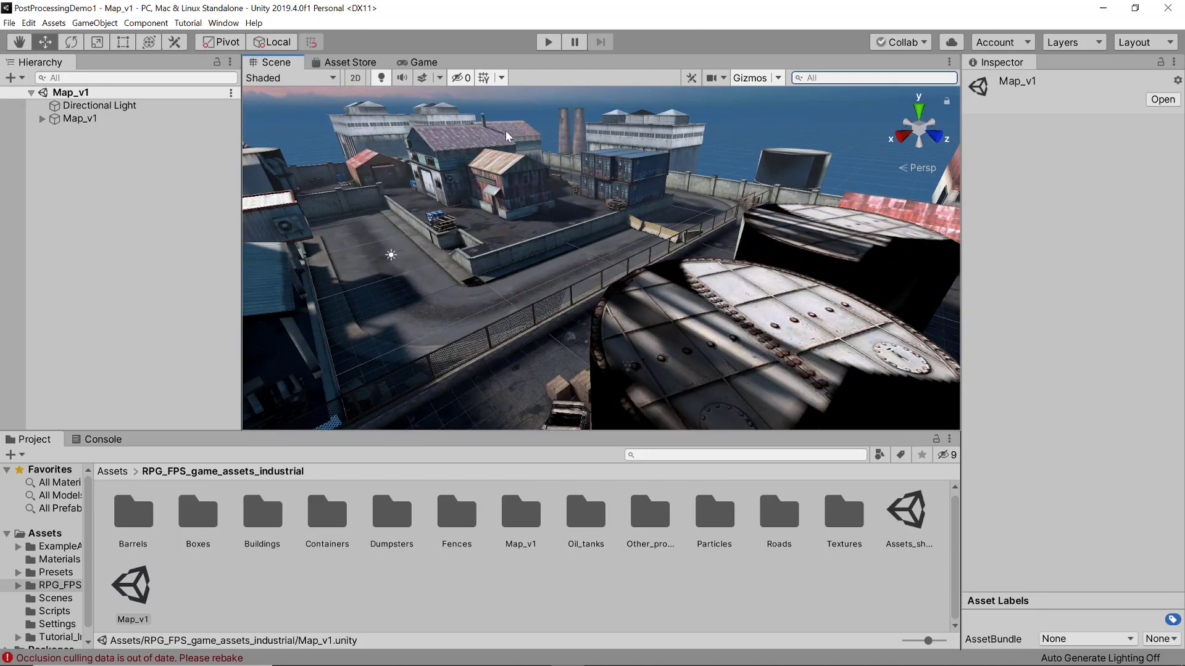
{"action": "middle_click_drag", "start_coordinate": [672, 408], "coordinate": [900, 260]}
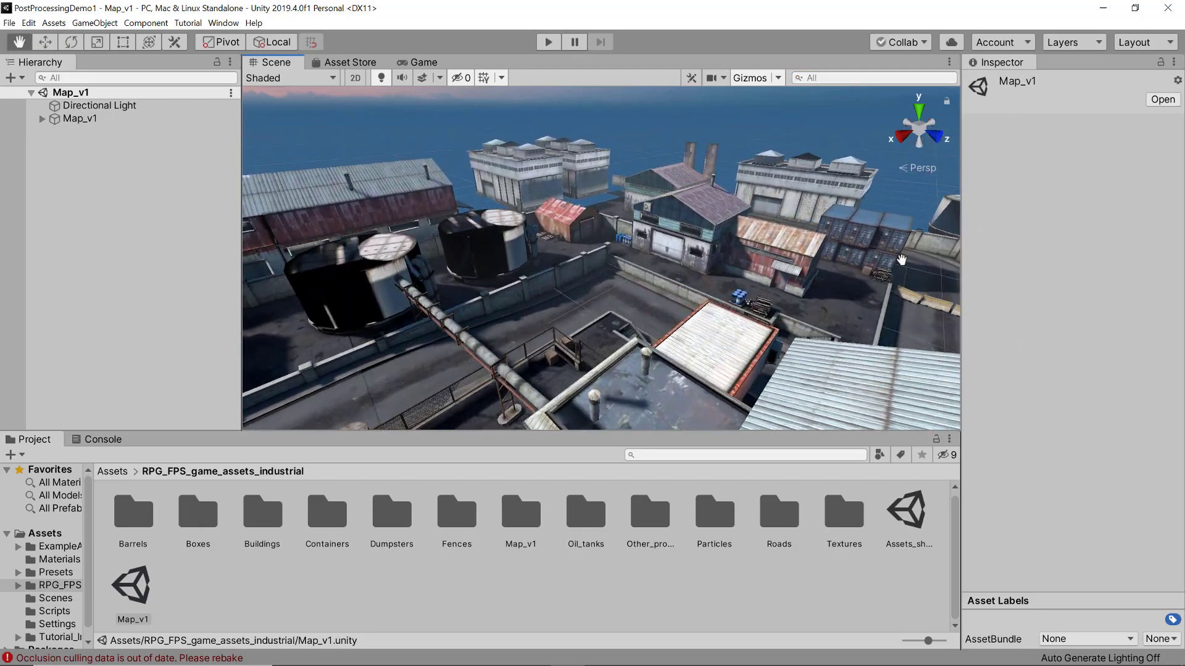
{"action": "scroll", "coordinate": [898, 260], "scroll_direction": "up", "scroll_amount": 2}
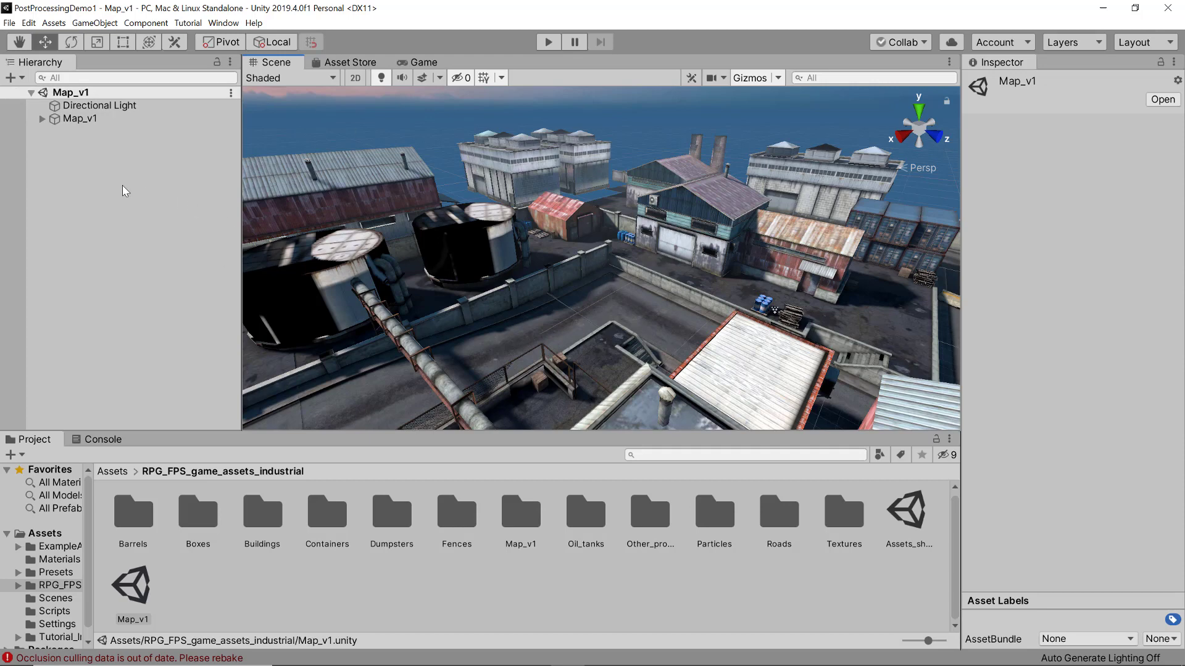
- Add a camera to the Map_v1 scene with position X -10, Y 5, Z 0 and a Y rotation of 125
{"action": "right_click", "coordinate": [75, 185]}
{"action": "left_click", "coordinate": [108, 419]}
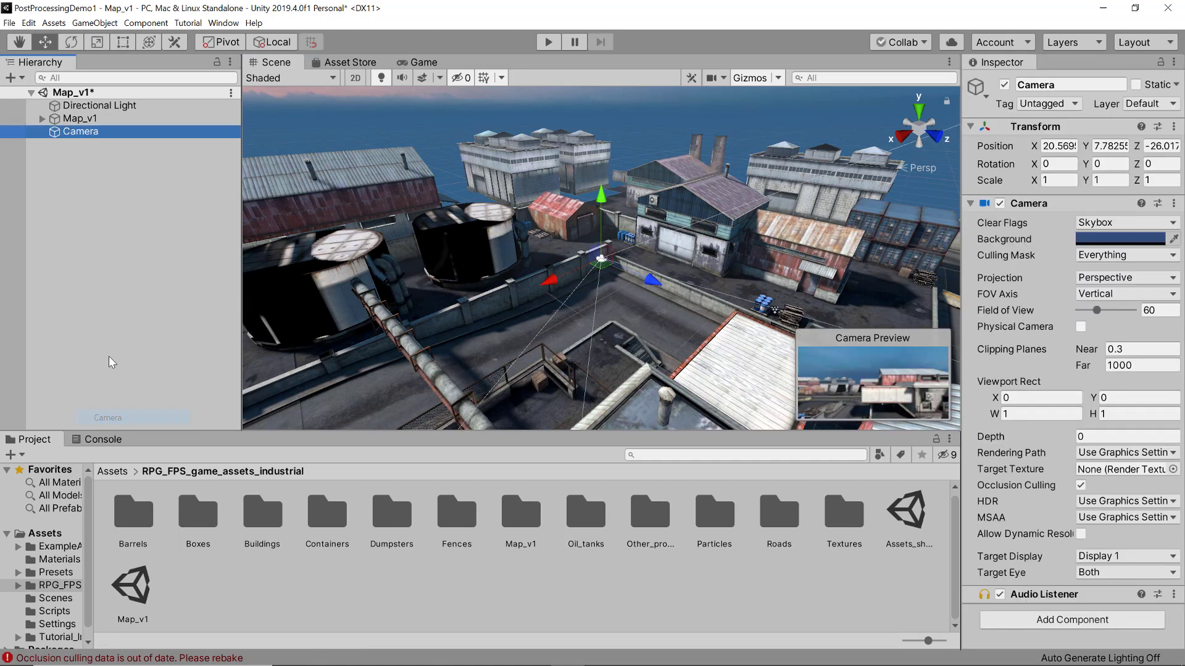
{"action": "left_click", "coordinate": [1067, 146]}
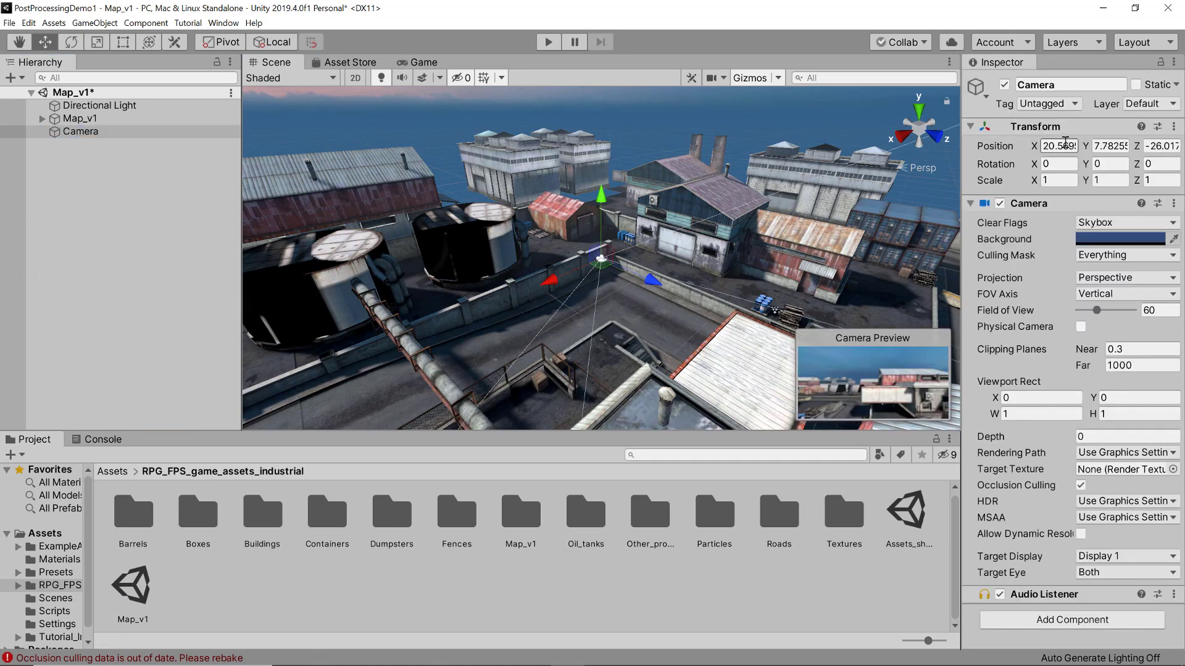
{"action": "type", "text": "-10"}
{"action": "key", "text": "Tab"}
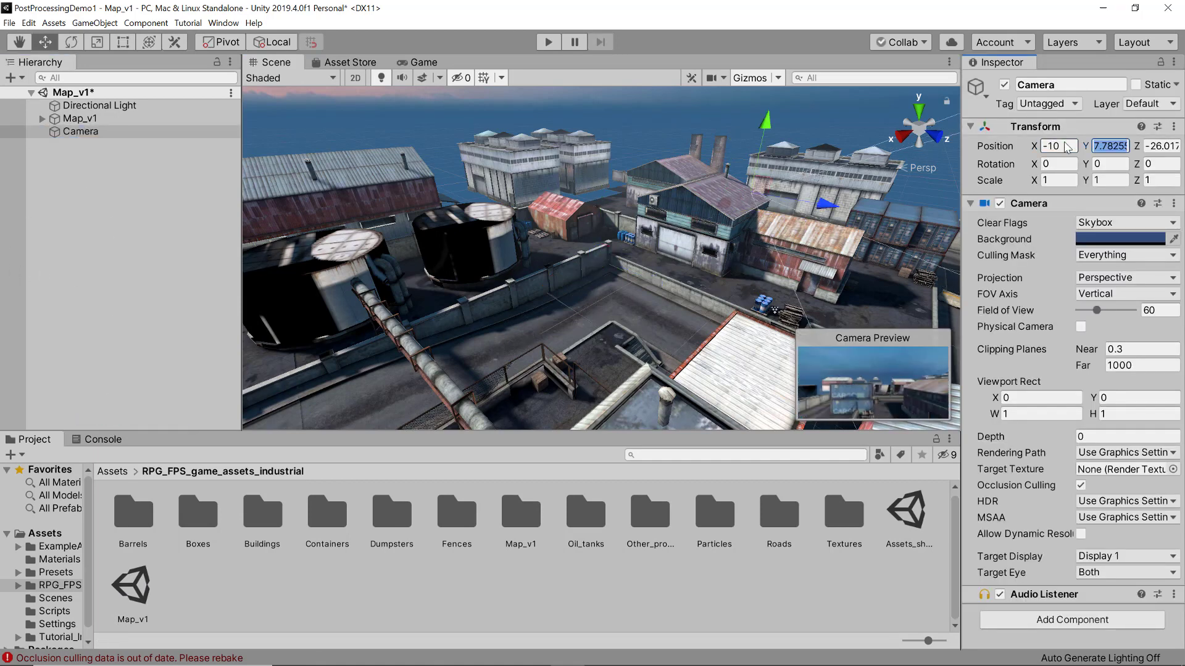
{"action": "type", "text": "5"}
{"action": "key", "text": "Tab"}
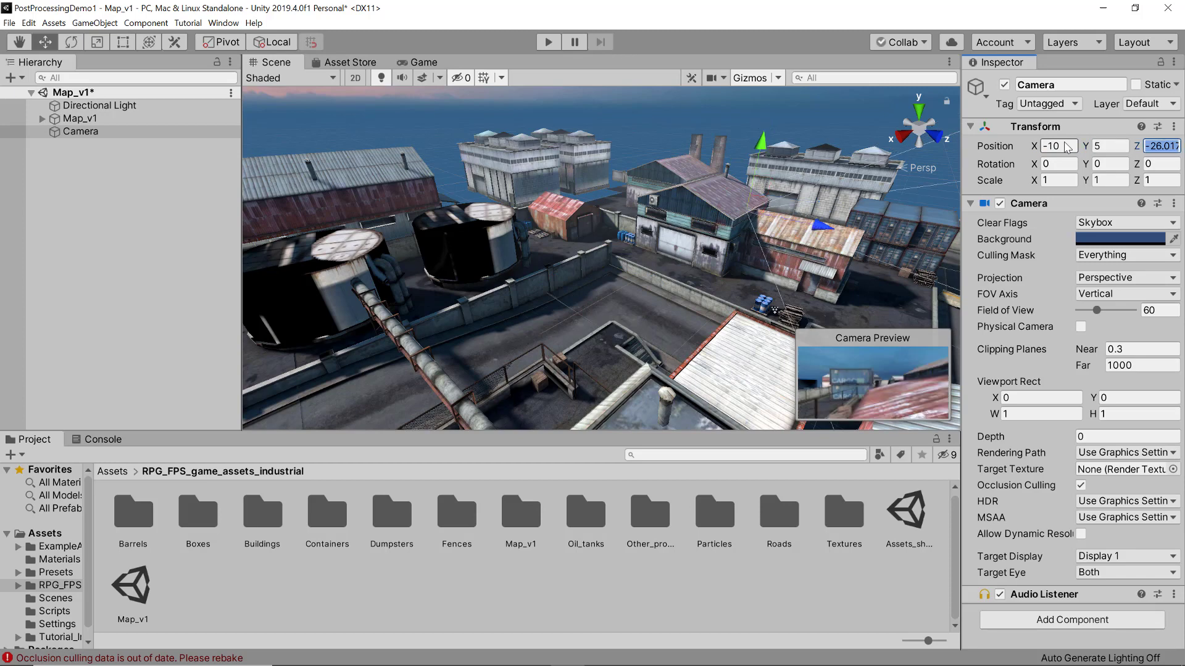
{"action": "type", "text": "0"}
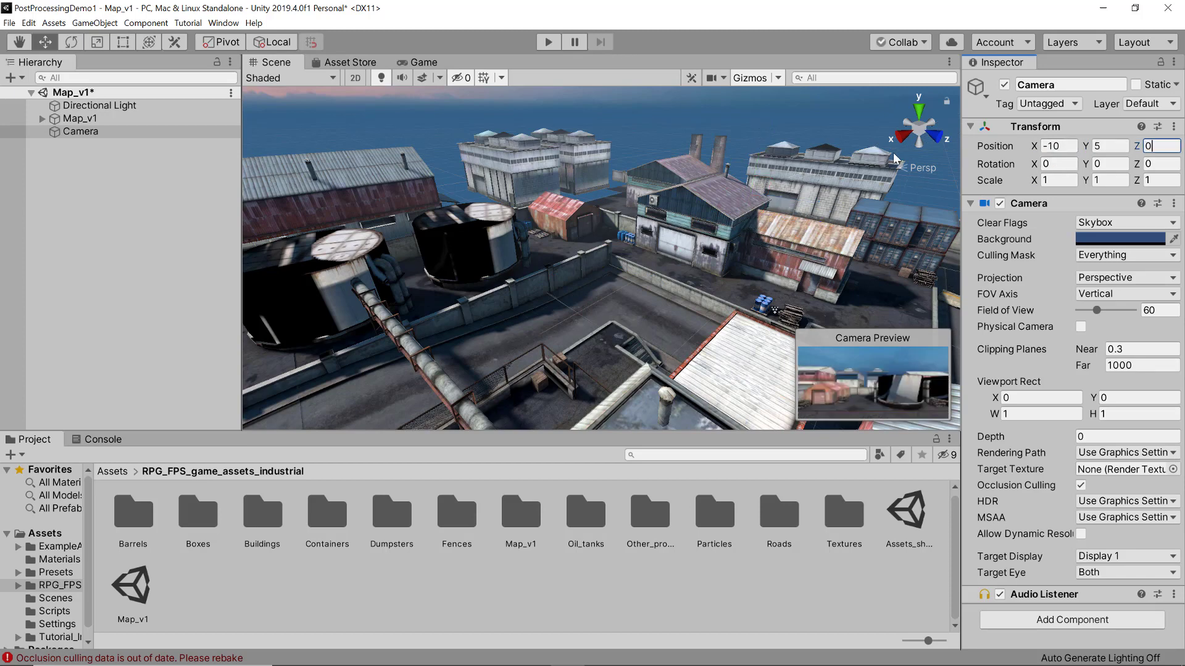
{"action": "left_click", "coordinate": [1108, 164]}
{"action": "type", "text": "125"}
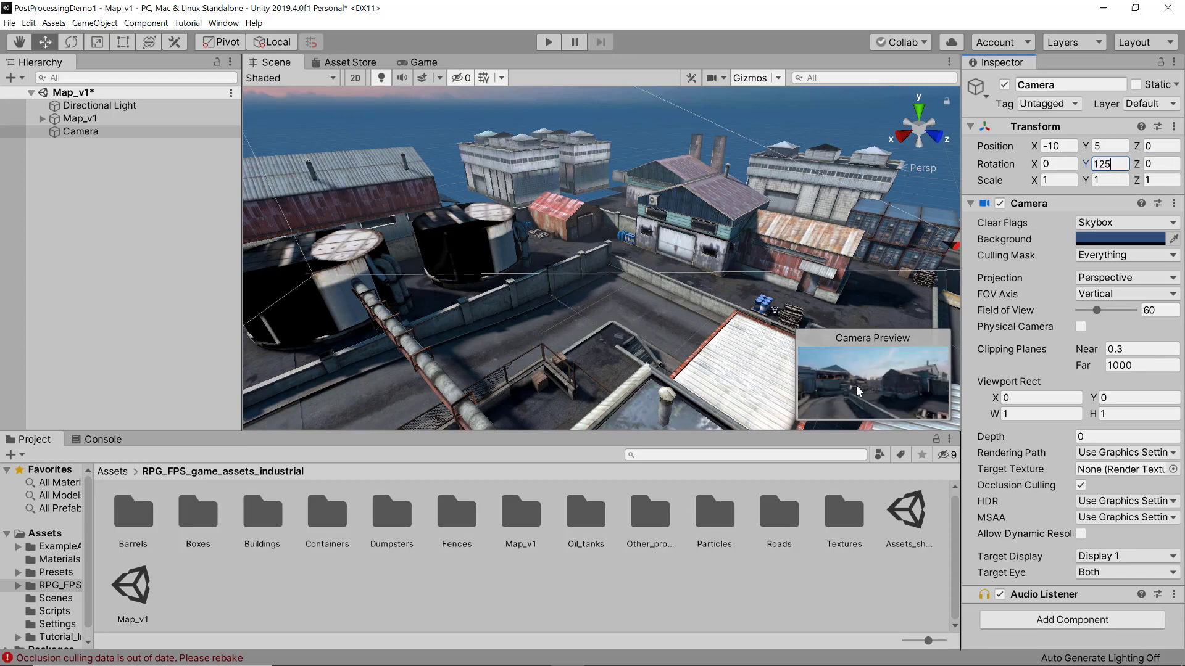
- Show the Game view, place it ahead of the Asset Store, and set its scale to 1x
{"action": "left_click", "coordinate": [350, 62]}
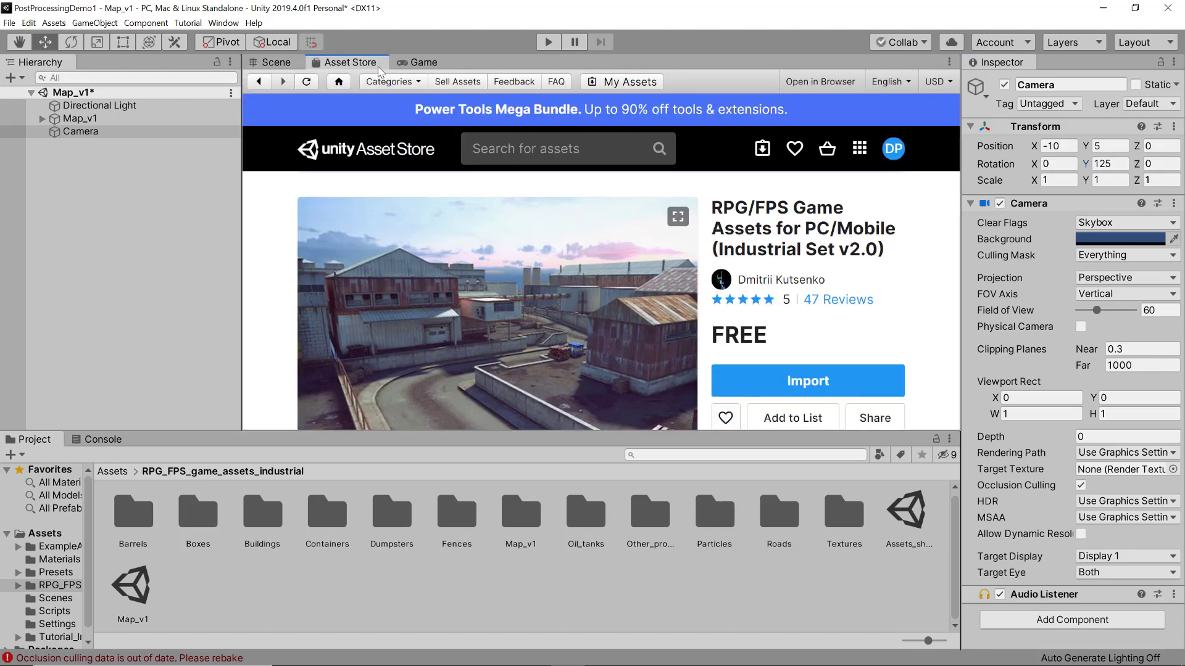
{"action": "left_click", "coordinate": [418, 59]}
{"action": "left_click_drag", "start_coordinate": [375, 61], "coordinate": [456, 62]}
{"action": "left_click", "coordinate": [355, 60]}
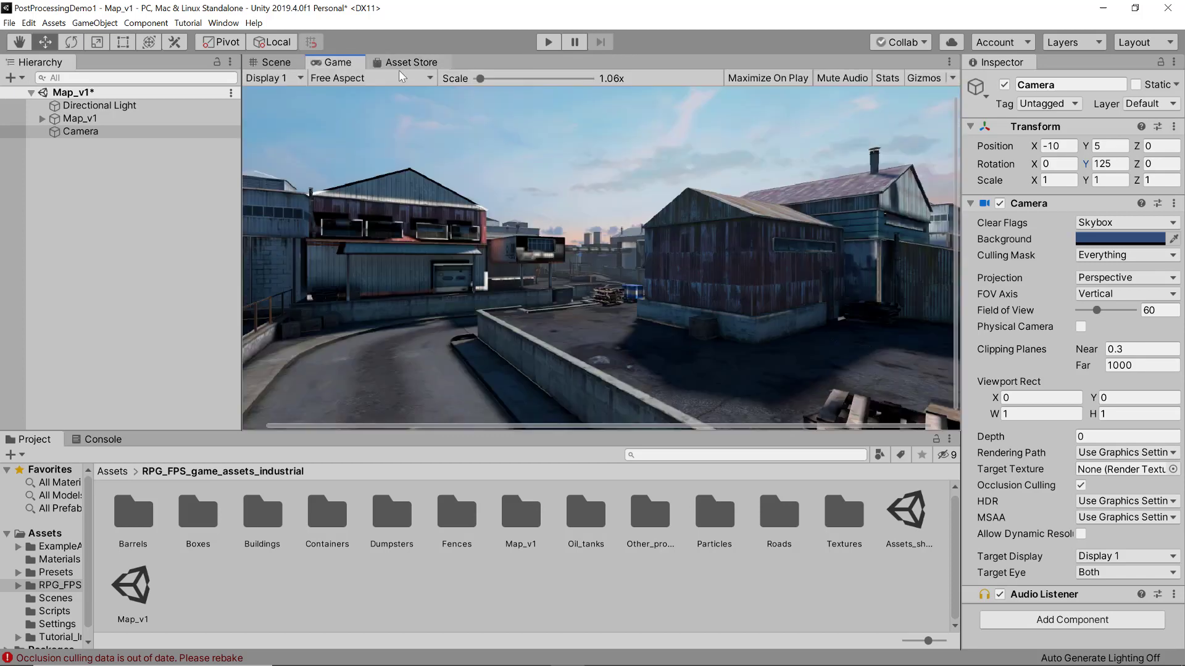
{"action": "scroll", "coordinate": [729, 277], "scroll_direction": "down", "scroll_amount": 2}
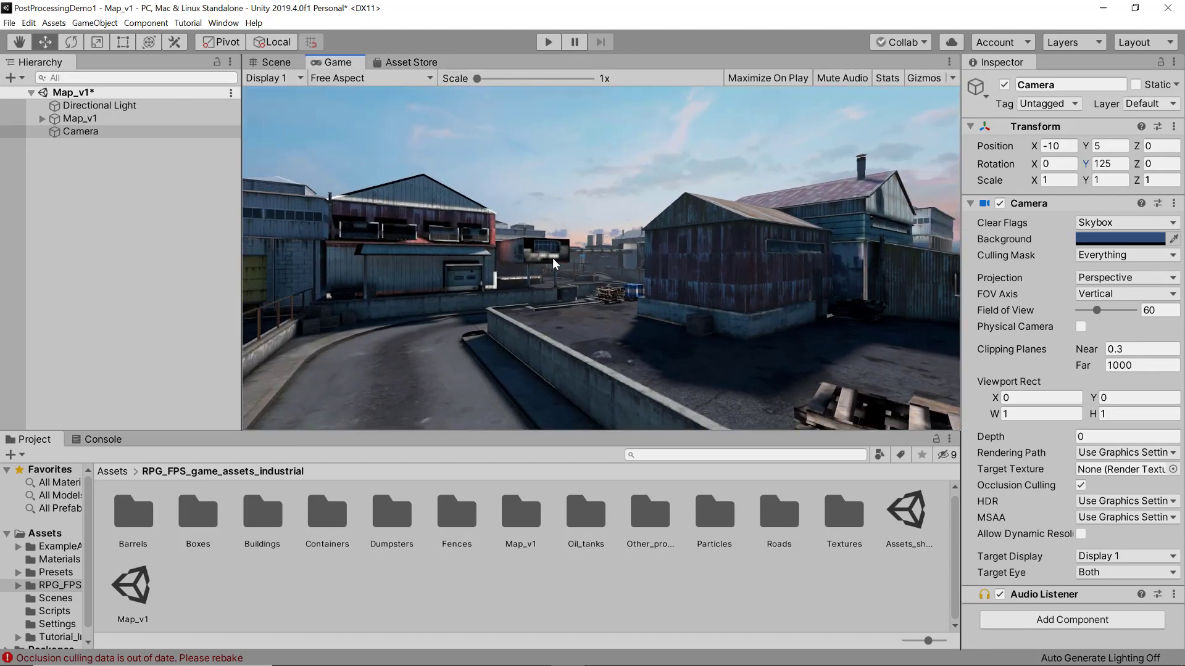
- Open the Lighting Settings and generate the lighting for the Map_v1 scene
{"action": "left_click", "coordinate": [608, 433]}
{"action": "left_click", "coordinate": [223, 24]}
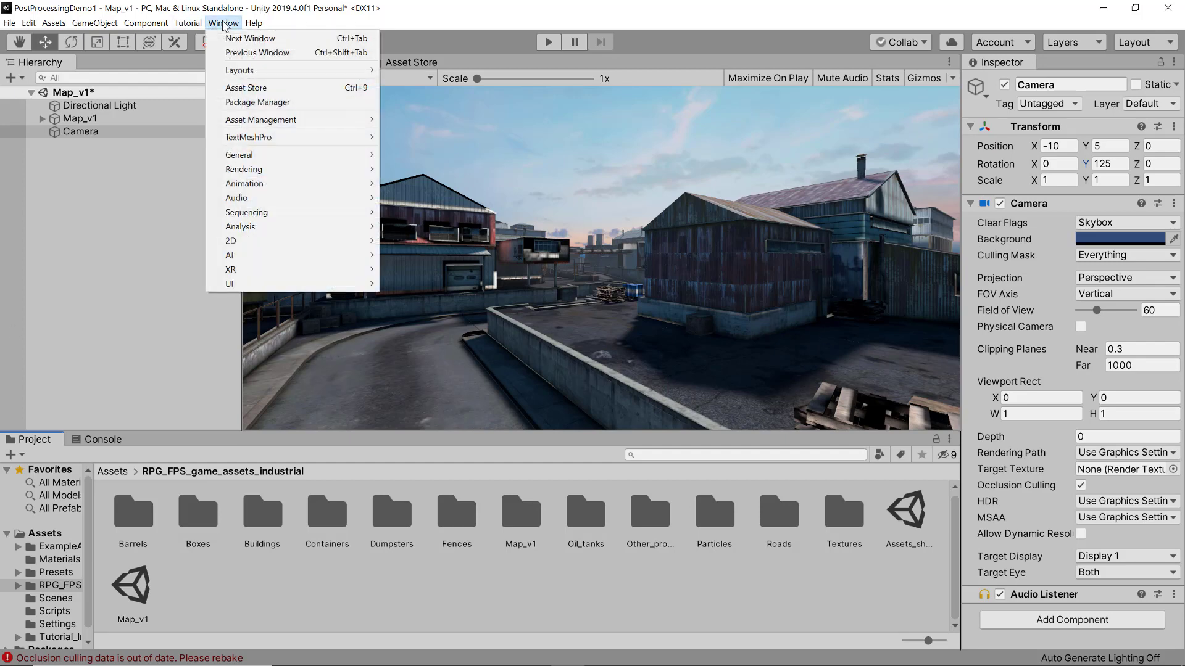
{"action": "mouse_move", "coordinate": [272, 171]}
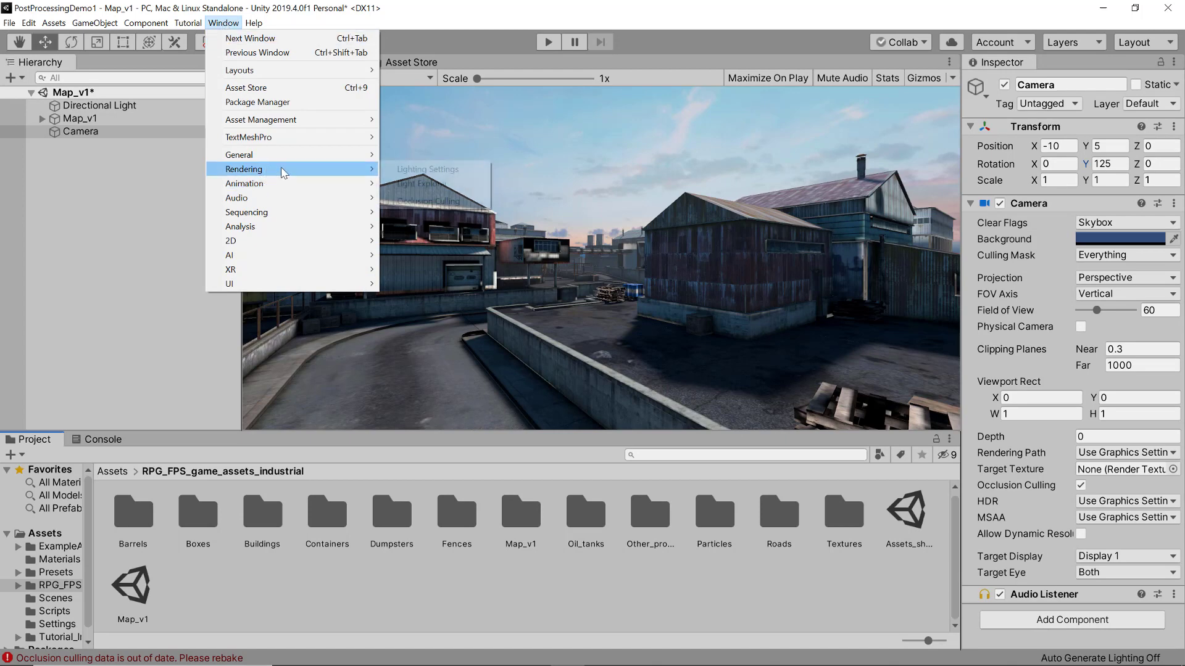
{"action": "left_click", "coordinate": [426, 170]}
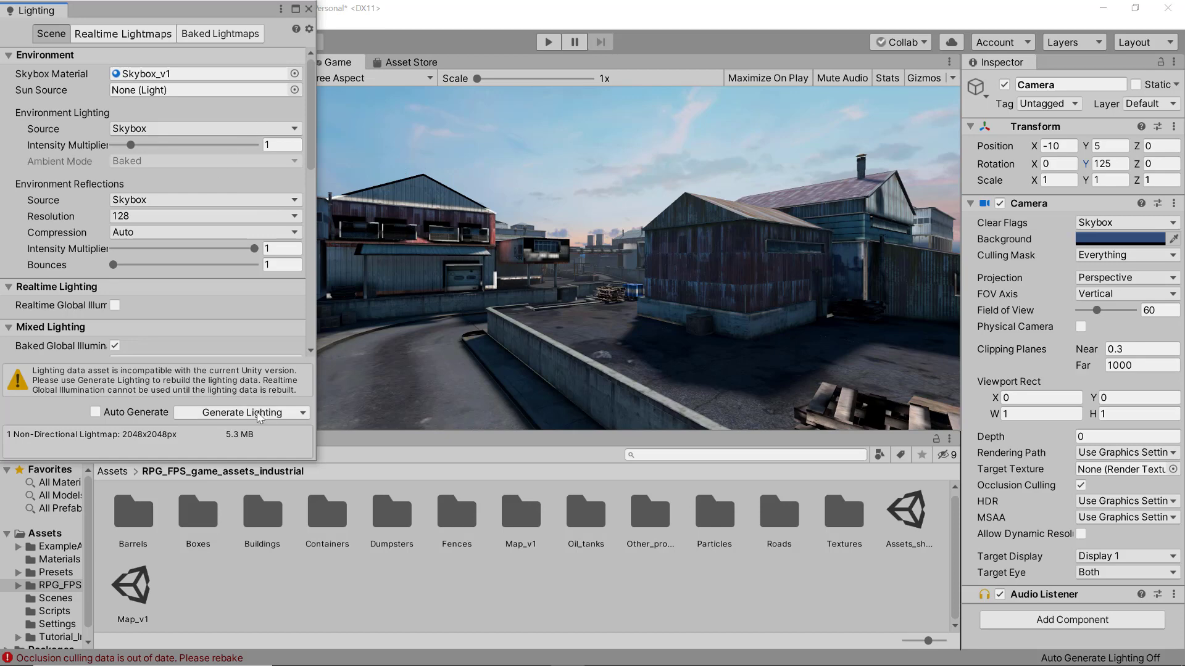
{"action": "left_click", "coordinate": [274, 412]}
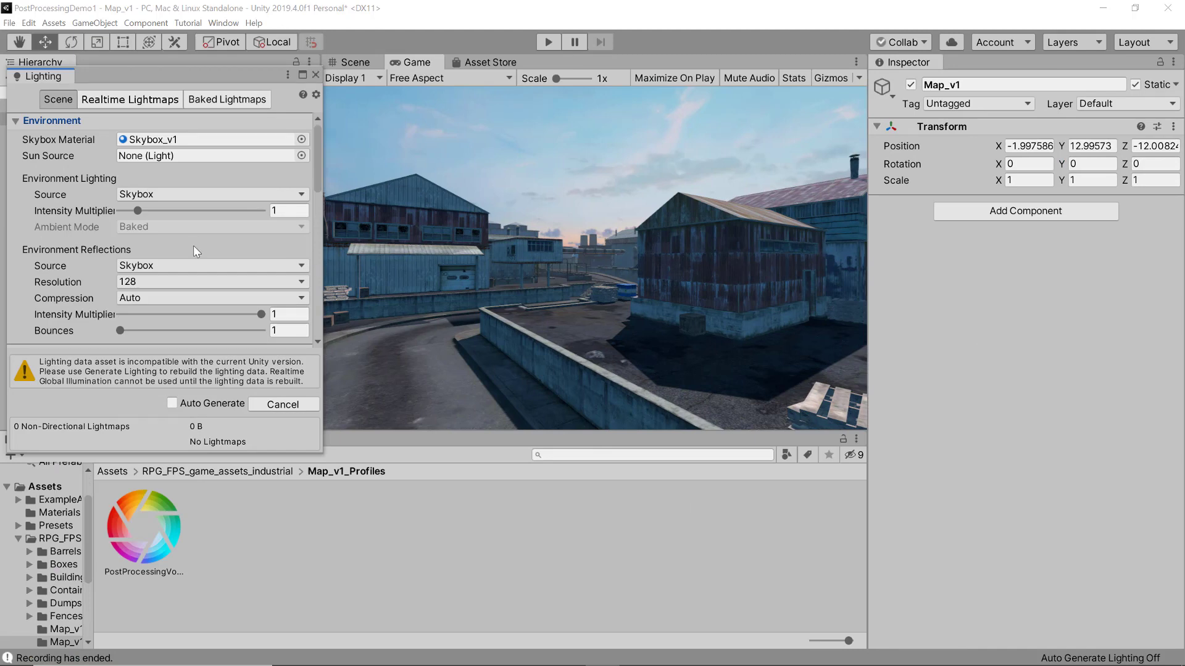
- Inspect the tanks in the Scene view and switch the scene's lightmapper to Progressive GPU (Preview)
{"action": "left_click", "coordinate": [354, 62]}
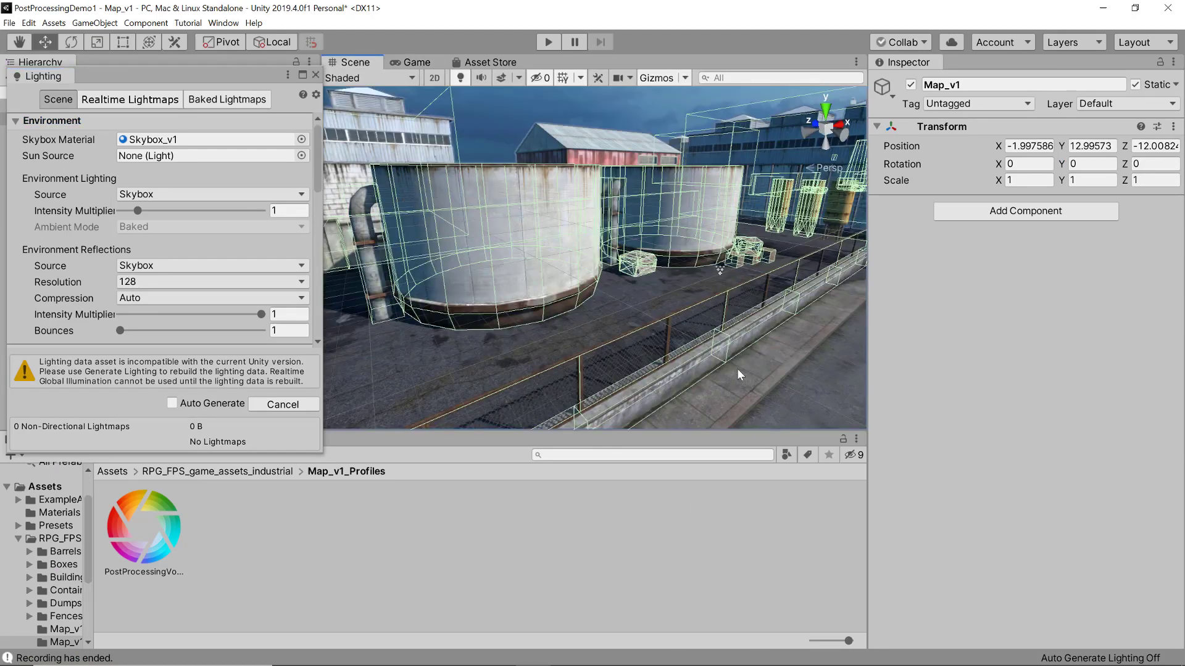
{"action": "left_click", "coordinate": [739, 324]}
{"action": "right_click_drag", "start_coordinate": [630, 262], "coordinate": [537, 275]}
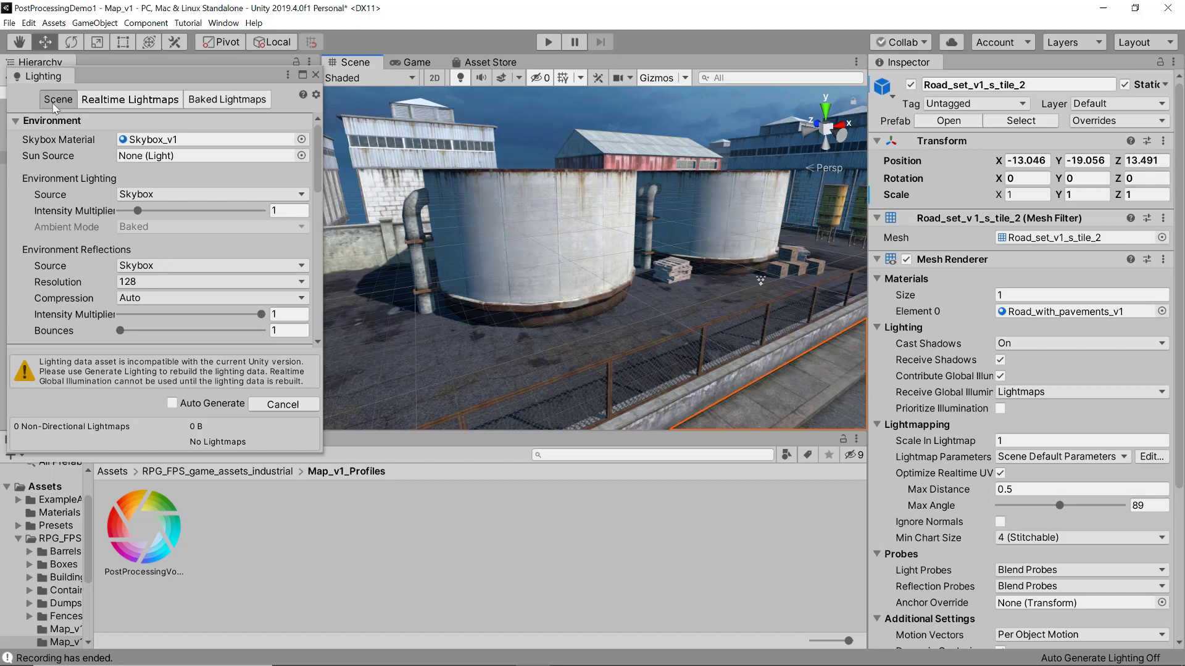
{"action": "scroll", "coordinate": [83, 221], "scroll_direction": "down", "scroll_amount": 10}
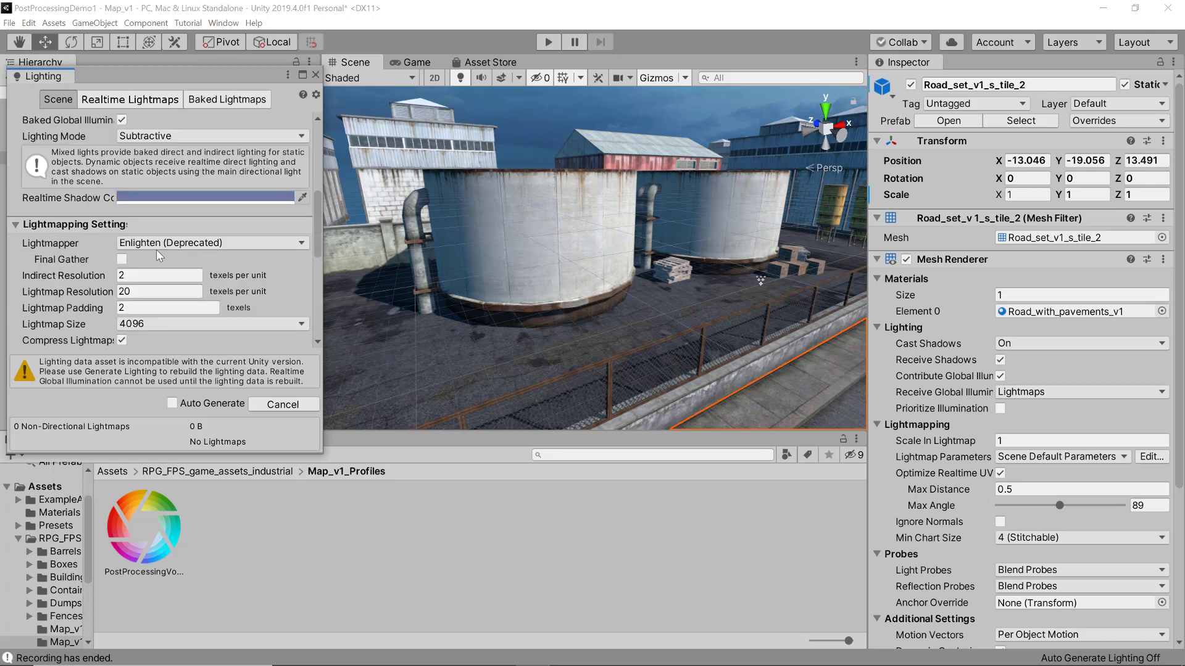
{"action": "left_click", "coordinate": [176, 242]}
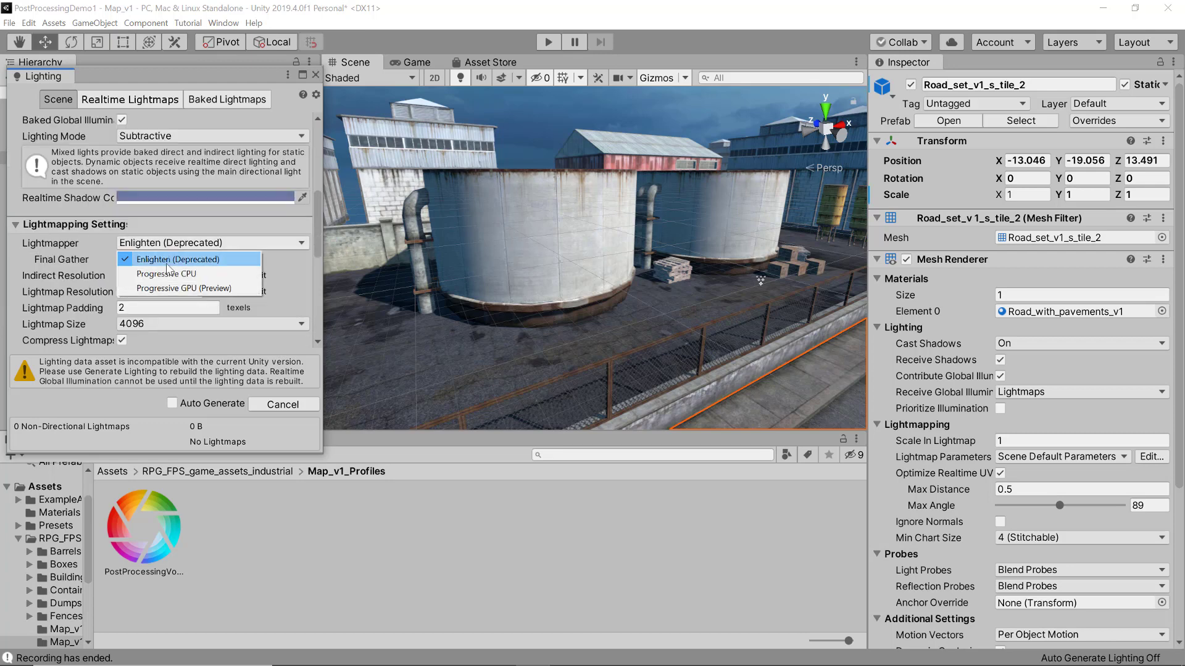
{"action": "left_click", "coordinate": [194, 289]}
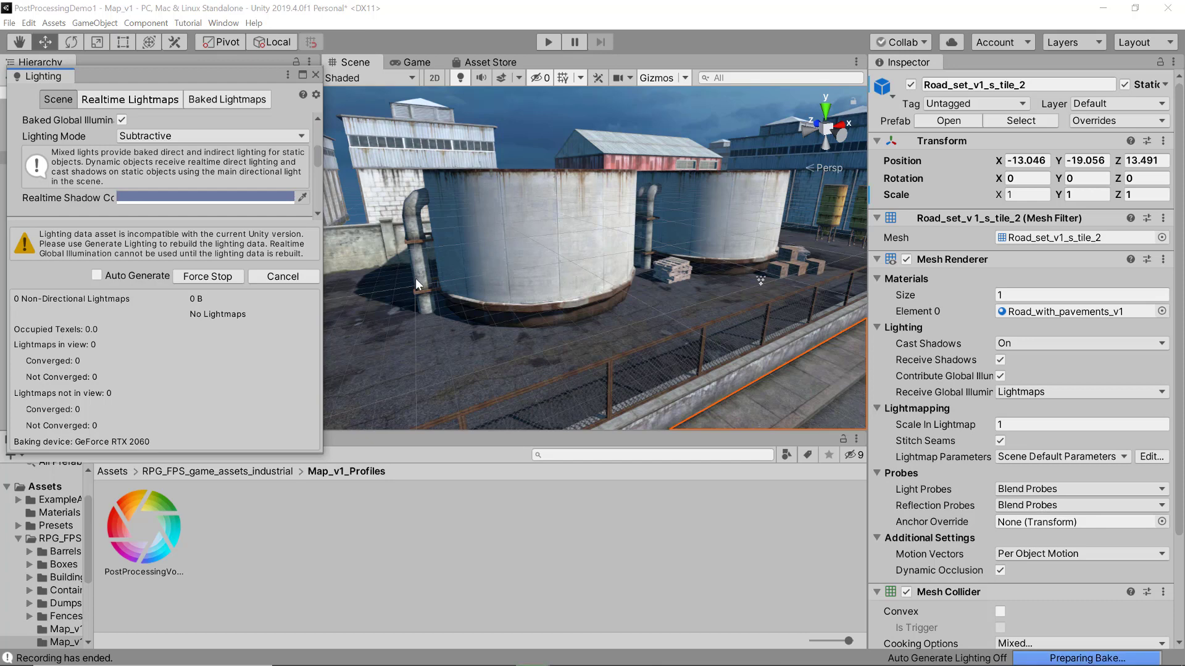
- Set the lightmapper in the Lightmapping Settings to Enlighten (Deprecated)
{"action": "scroll", "coordinate": [174, 167], "scroll_direction": "up", "scroll_amount": 5}
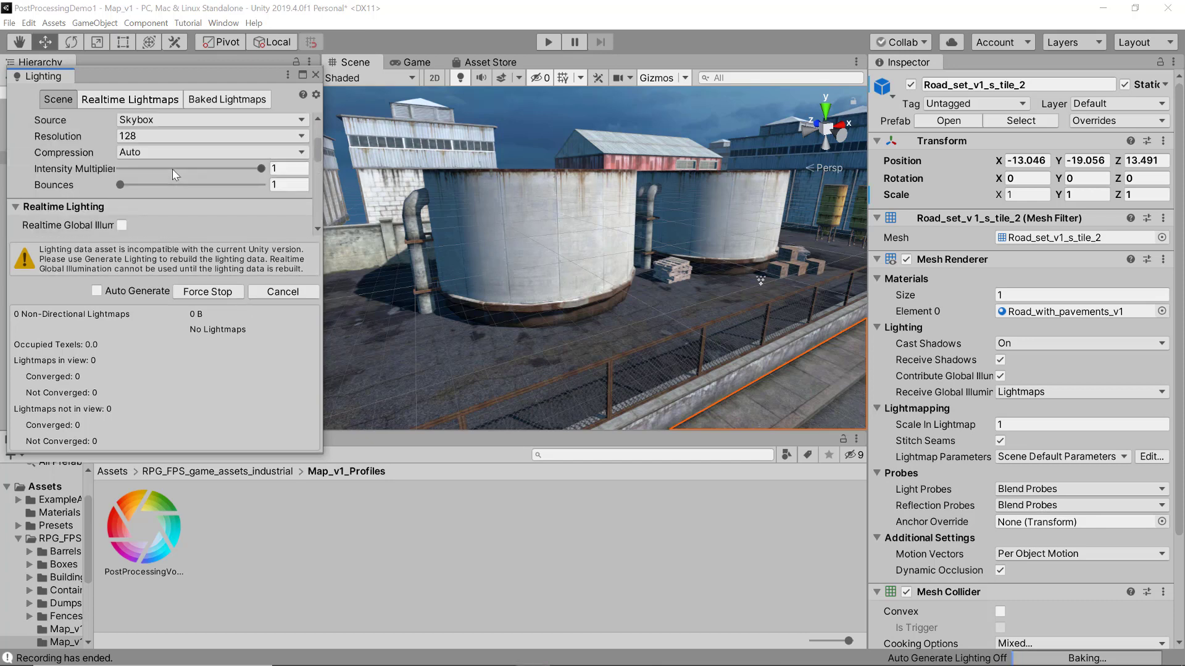
{"action": "scroll", "coordinate": [173, 172], "scroll_direction": "down", "scroll_amount": 5}
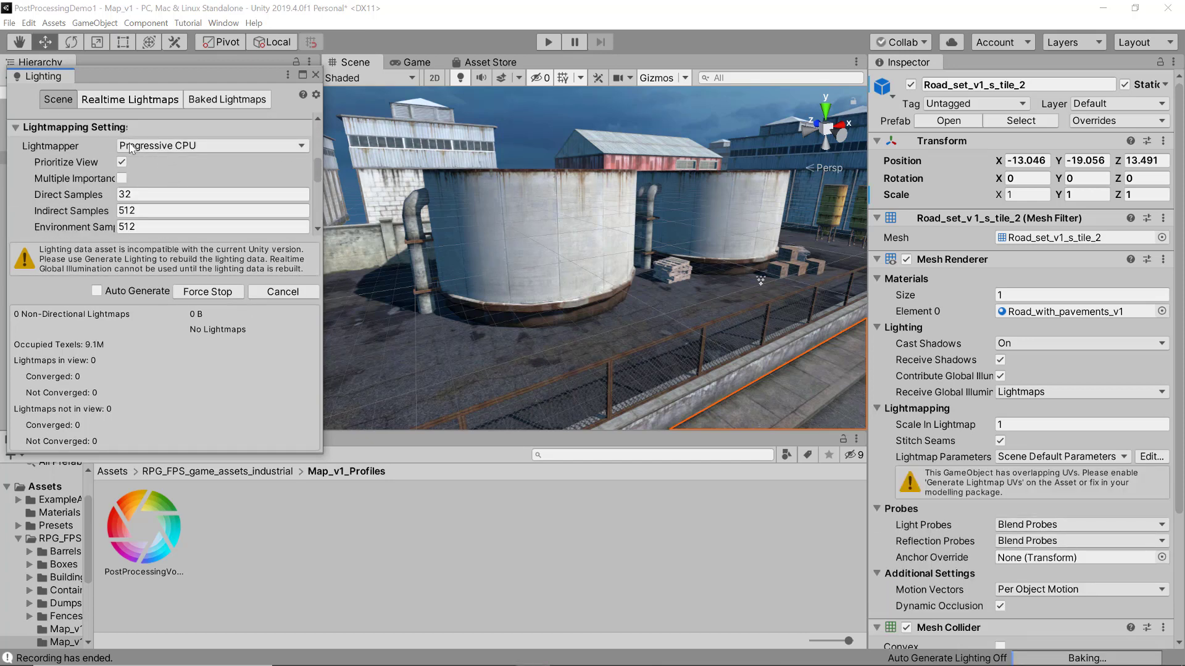
{"action": "left_click", "coordinate": [195, 147]}
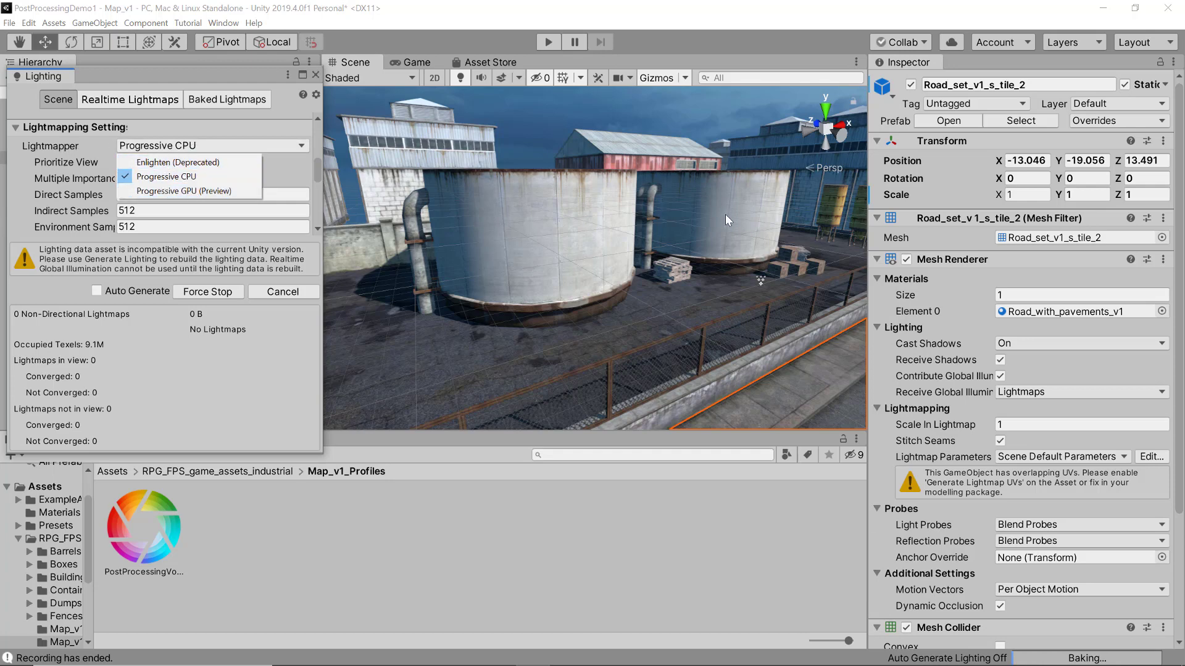
{"action": "left_click", "coordinate": [151, 162]}
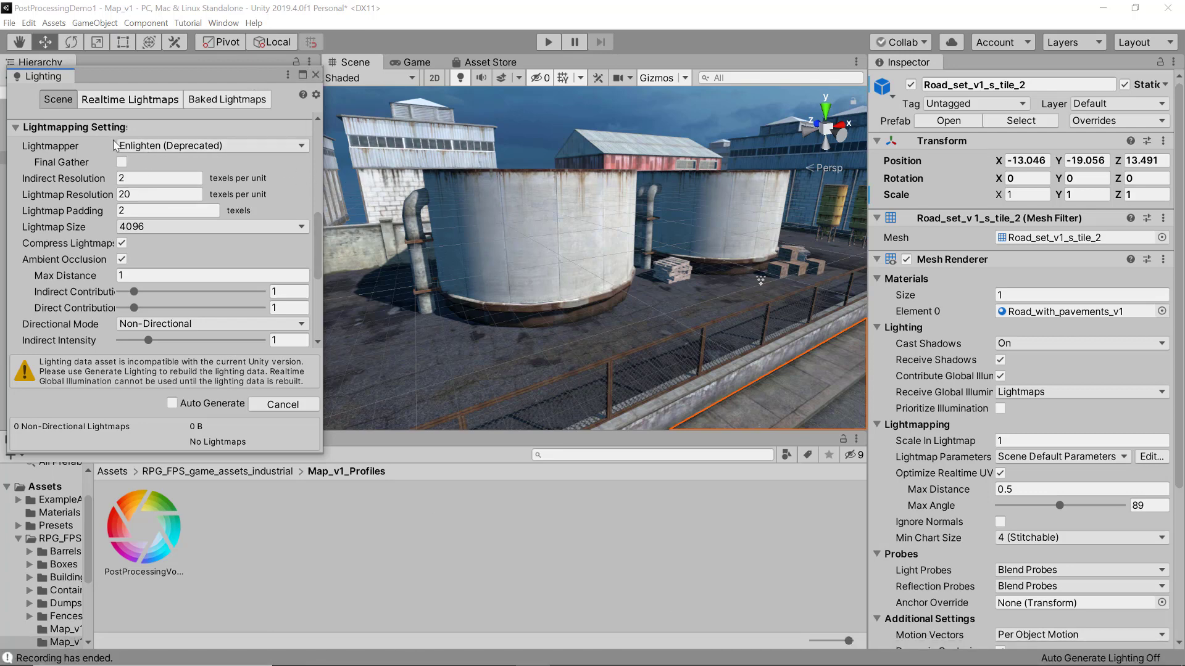
{"action": "left_click", "coordinate": [258, 148]}
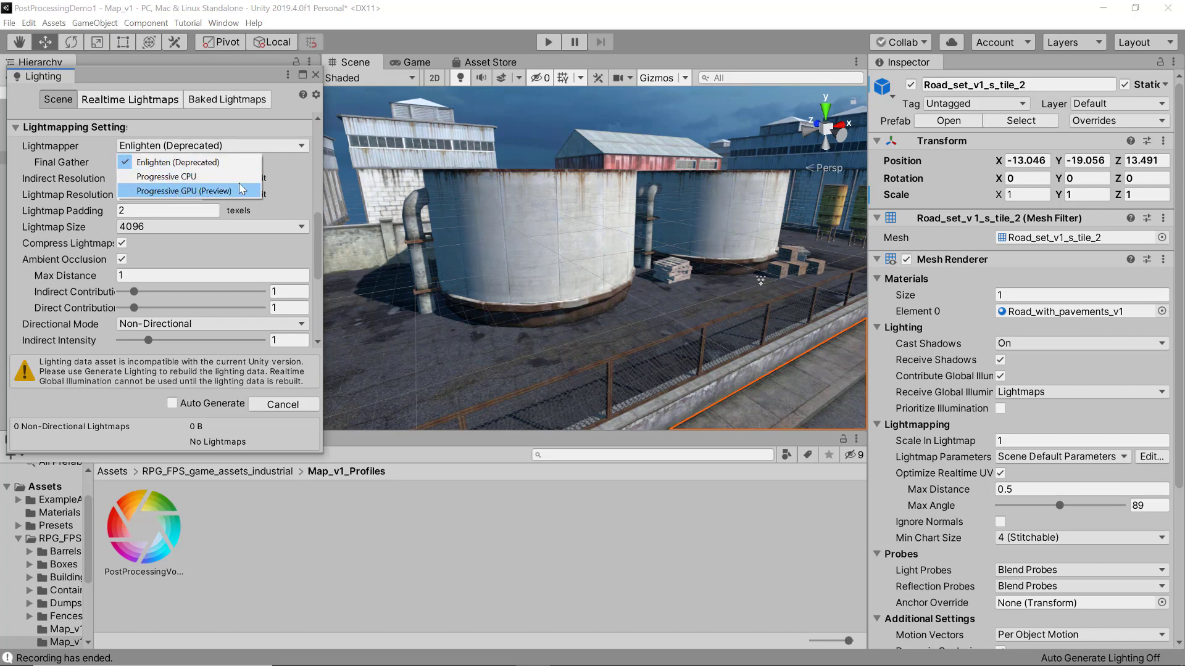
- Dock the Lighting window next to the Inspector
{"action": "left_click", "coordinate": [294, 107]}
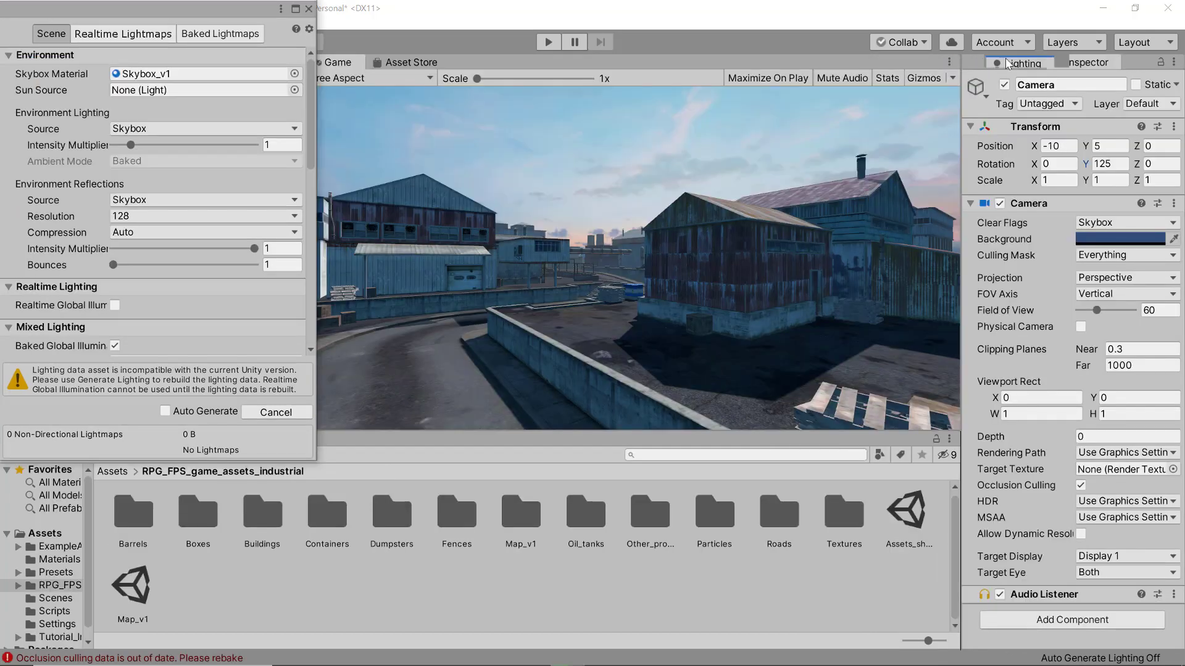
{"action": "left_click_drag", "start_coordinate": [1006, 59], "coordinate": [1063, 66]}
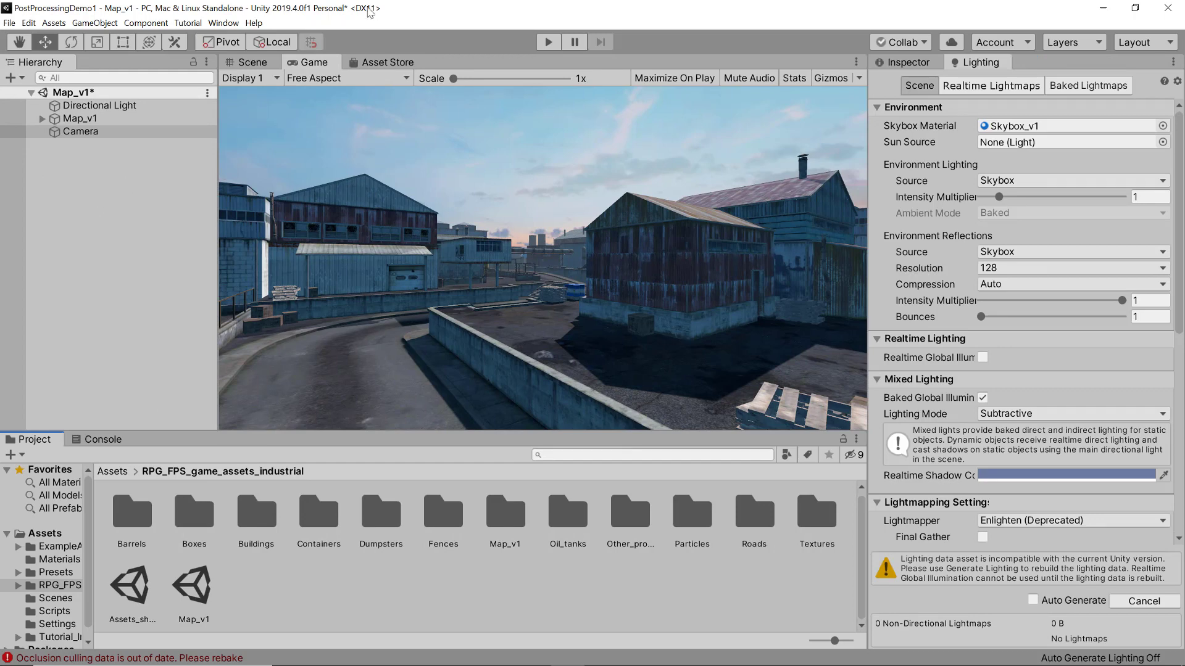
{"action": "left_click", "coordinate": [146, 22]}
{"action": "mouse_move", "coordinate": [225, 153]}
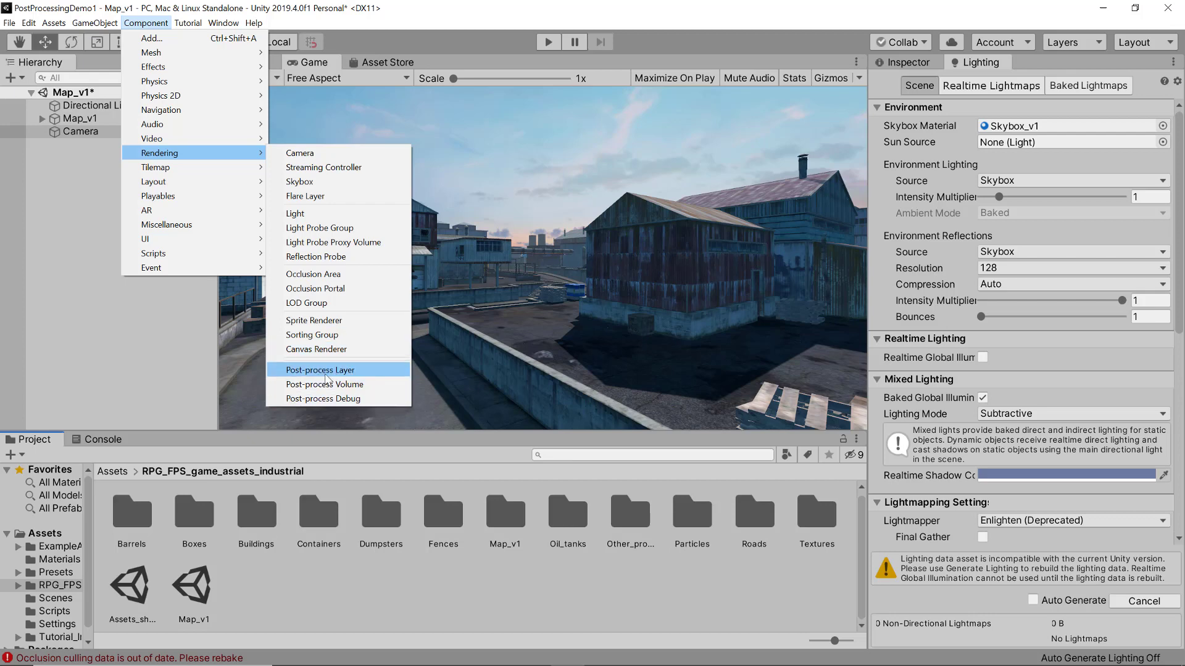
{"action": "left_click", "coordinate": [139, 337]}
- Search the components for "post" and add a Post-process Layer to the Camera object
{"action": "left_click", "coordinate": [69, 133]}
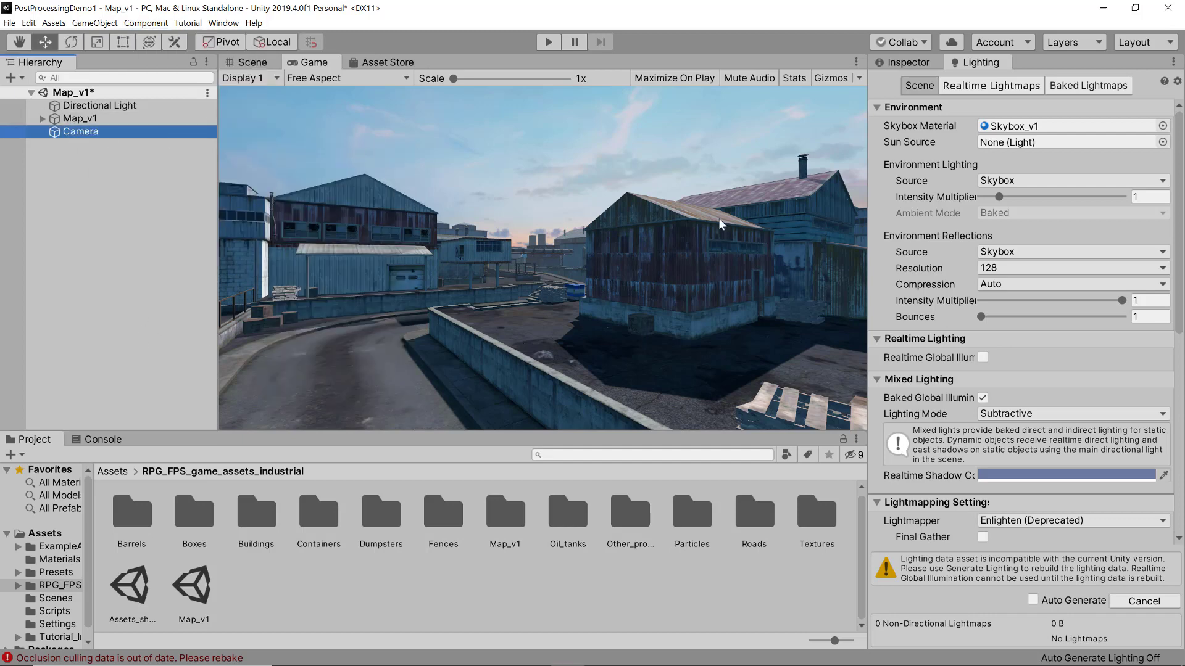
{"action": "left_click", "coordinate": [908, 63]}
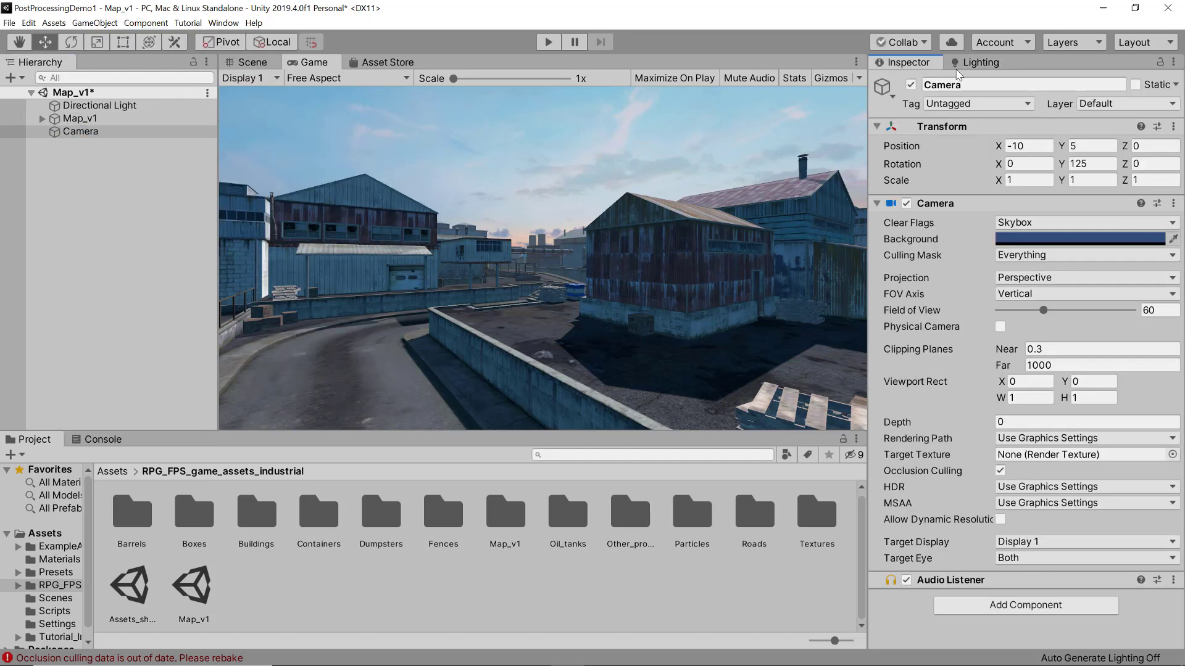
{"action": "left_click", "coordinate": [977, 605]}
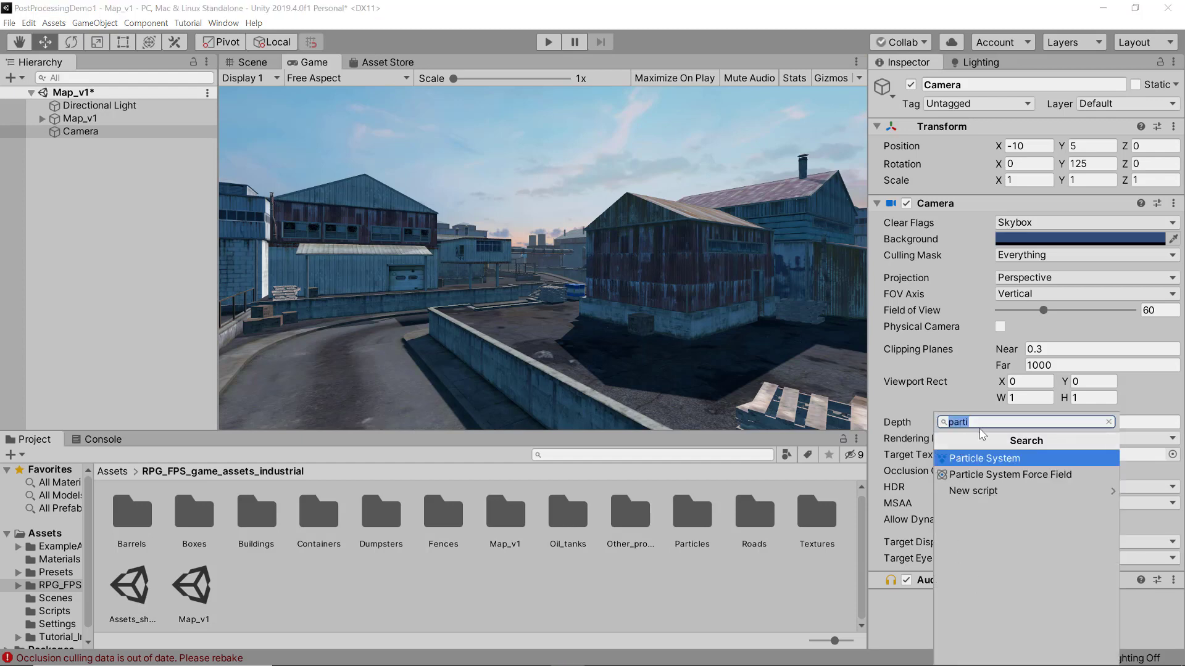
{"action": "type", "text": "post"}
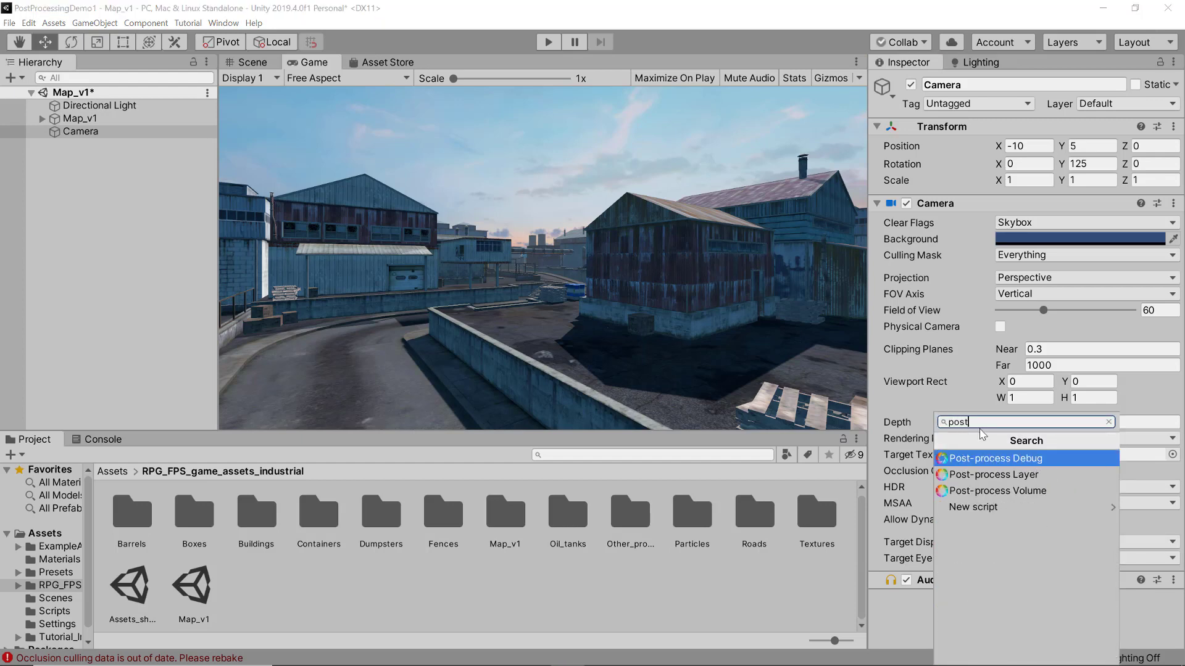
{"action": "left_click", "coordinate": [1013, 481]}
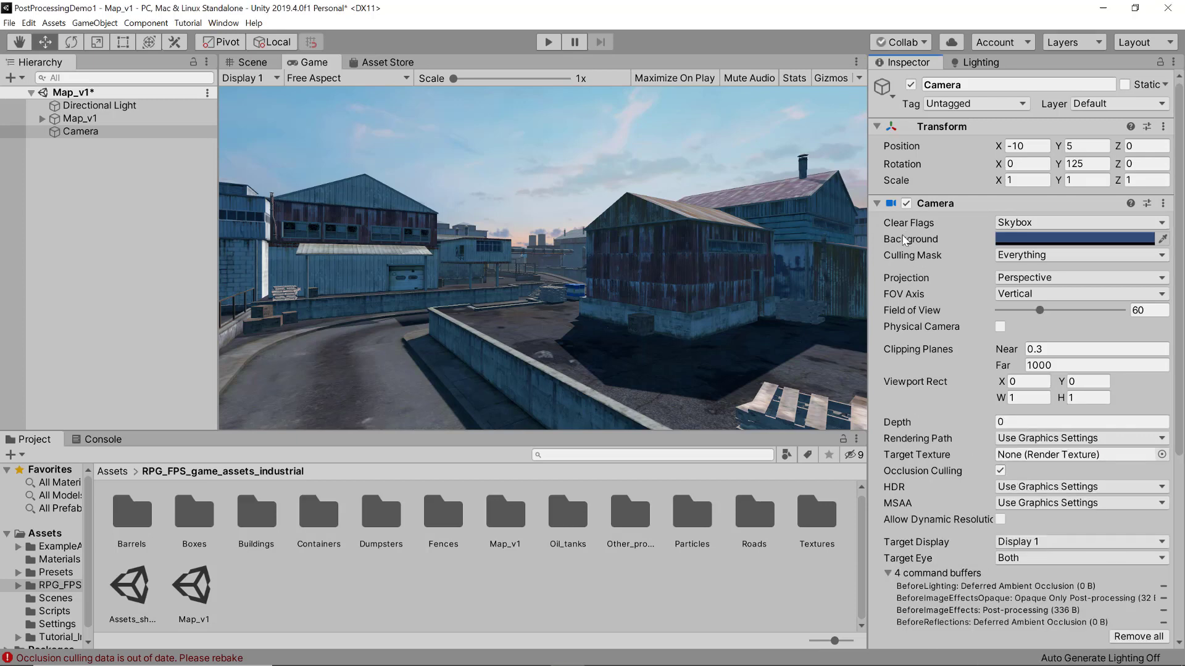
- Collapse the Camera component and set the Post-process Layer's volume blending layer to PostProcessing
{"action": "left_click", "coordinate": [877, 204]}
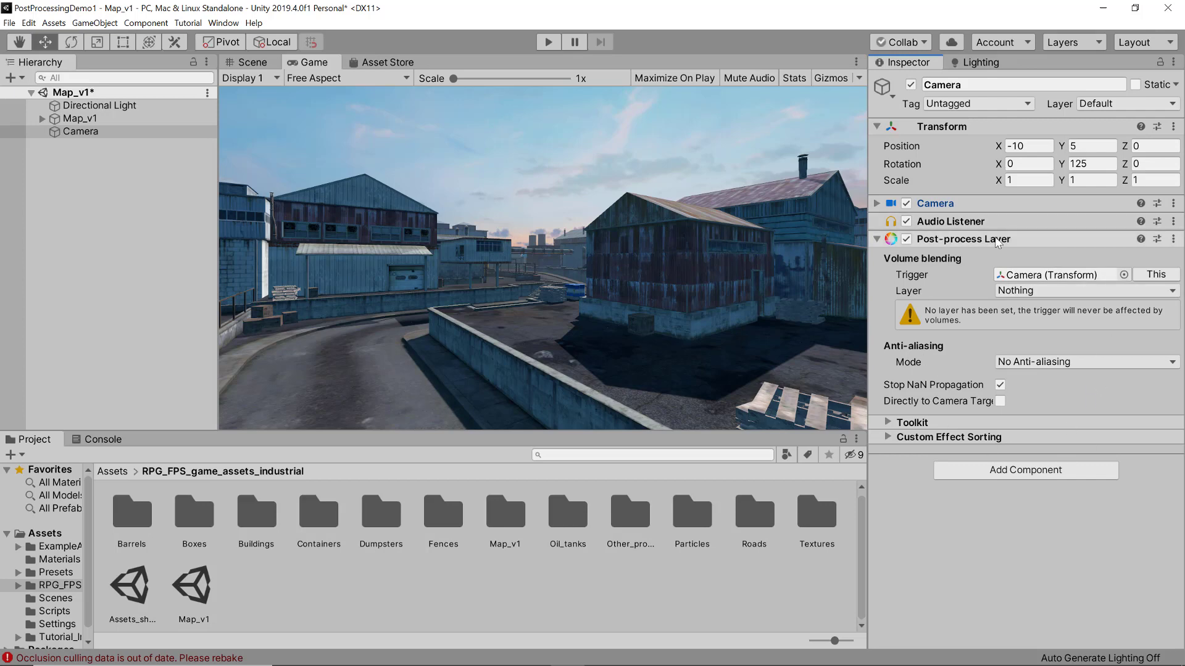
{"action": "left_click", "coordinate": [1018, 291]}
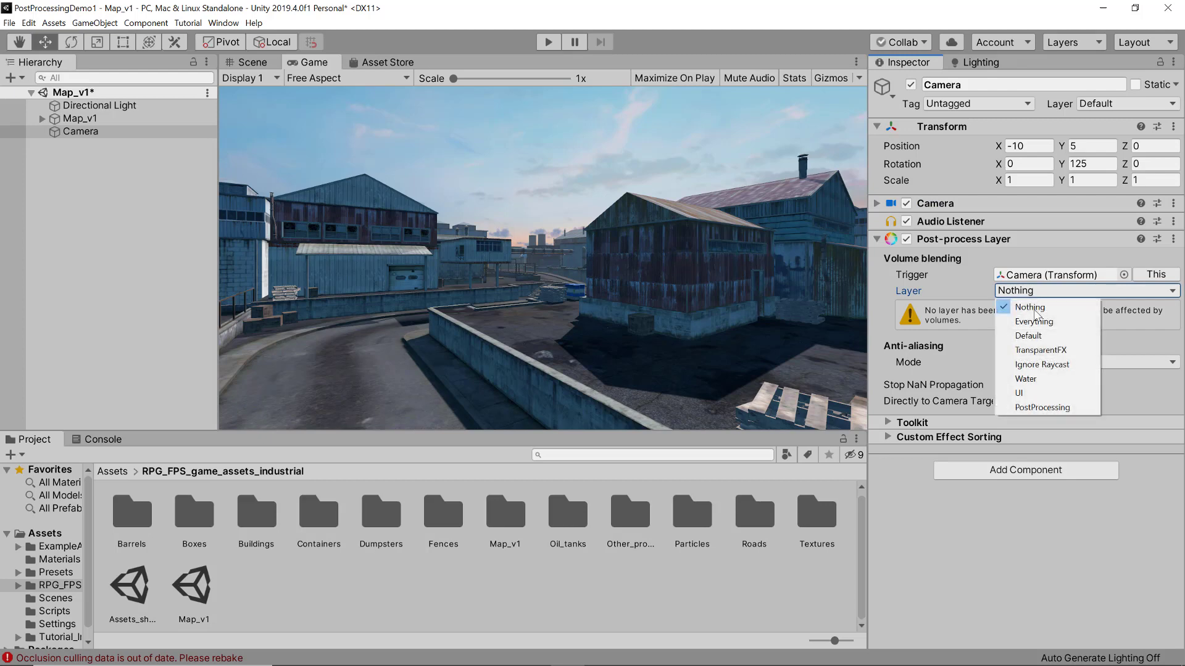
{"action": "left_click", "coordinate": [1043, 407]}
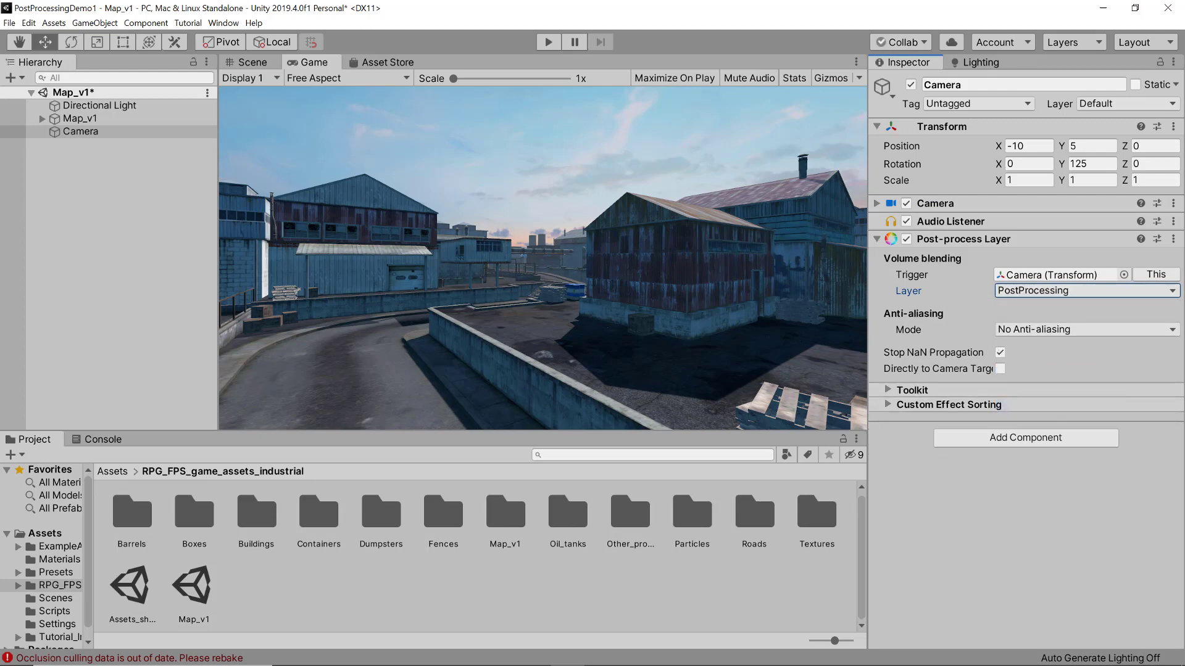
- Set the Post-process Layer's anti-aliasing mode to Fast Approximate Anti-aliasing (FXAA)
{"action": "left_click", "coordinate": [1058, 330]}
{"action": "left_click", "coordinate": [1058, 332]}
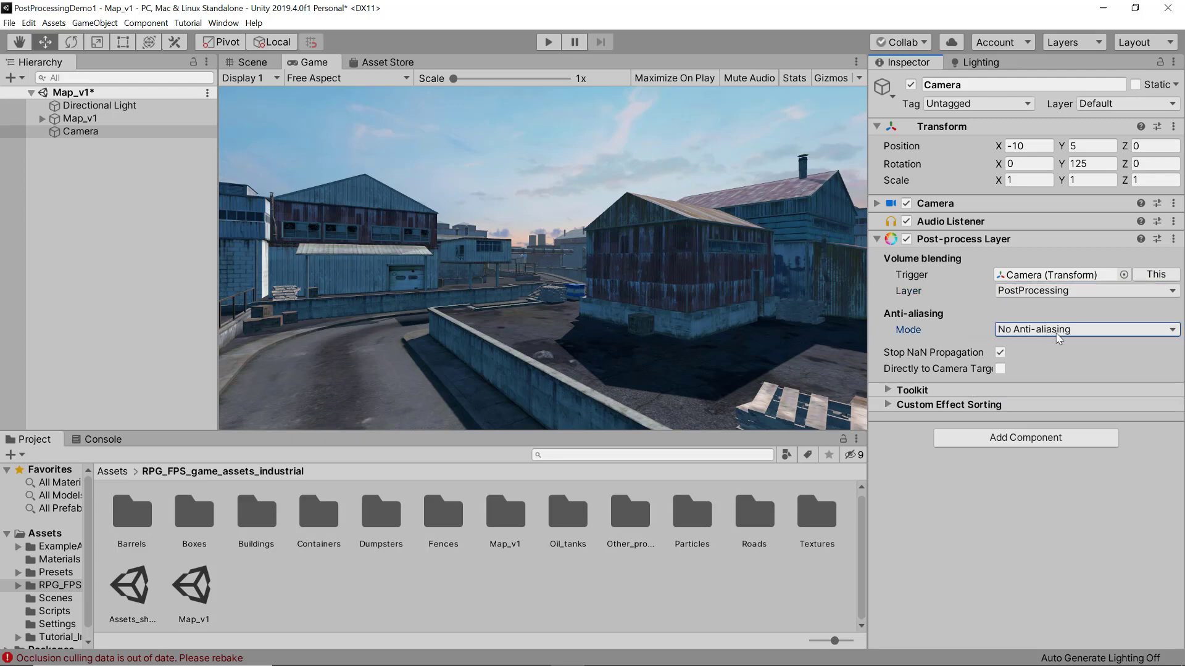
{"action": "left_click", "coordinate": [1074, 338]}
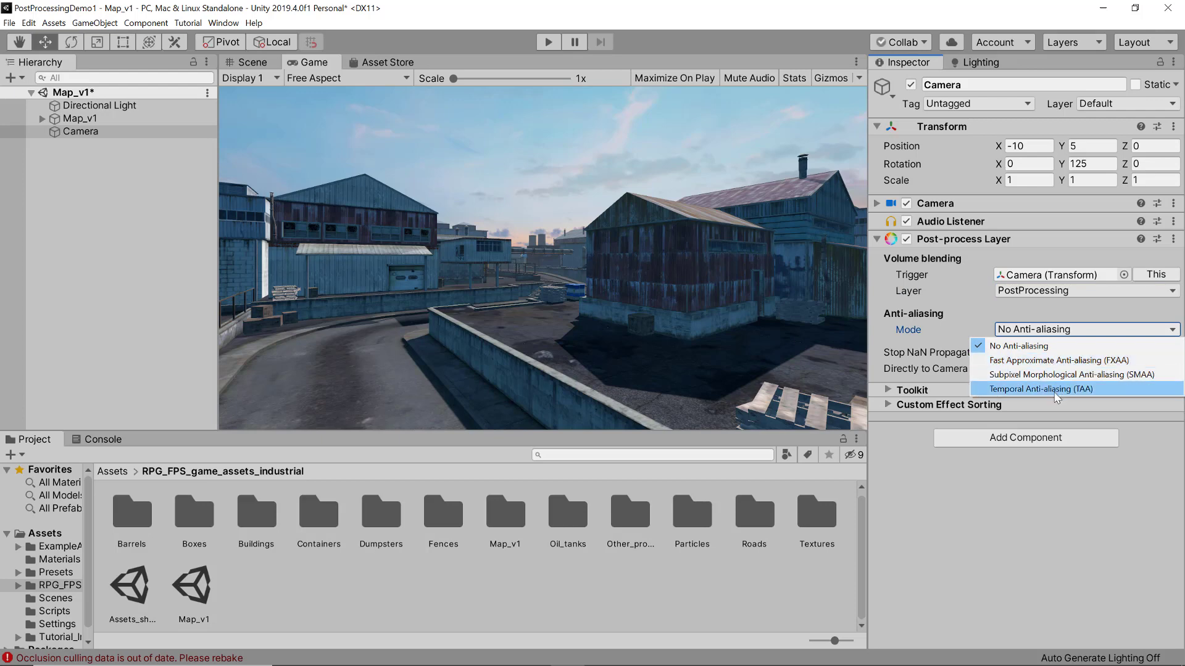
{"action": "left_click", "coordinate": [1069, 363]}
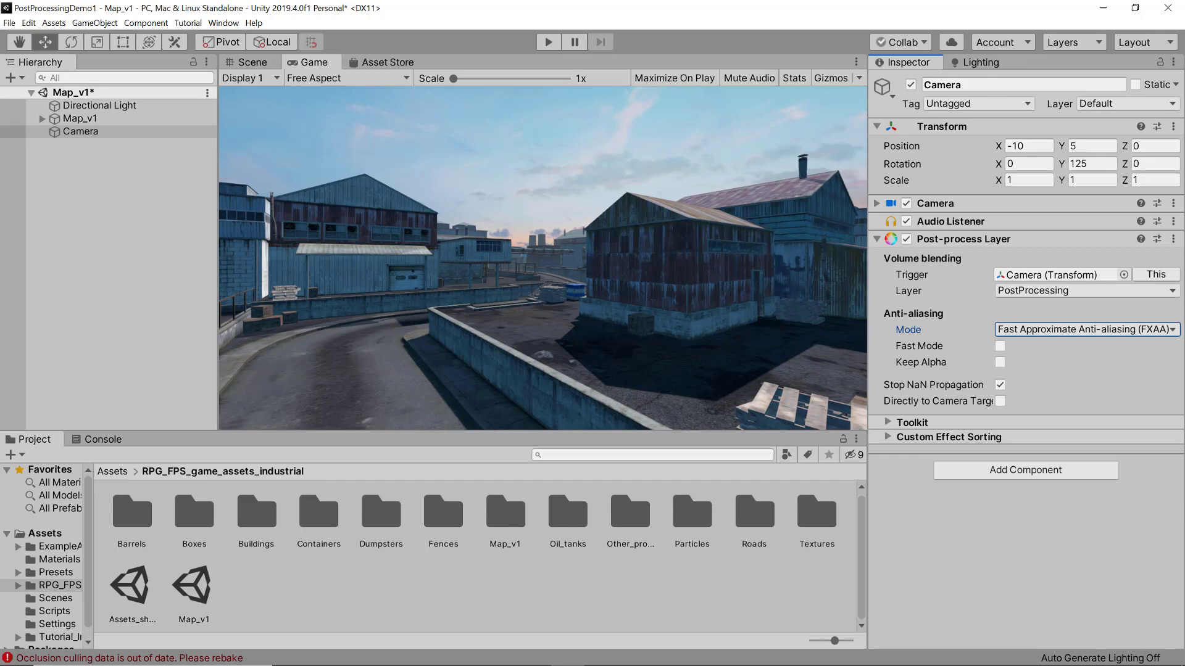
- Create an empty GameObject at the root of the Map_v1 scene and name it PostProcessingVolume
{"action": "right_click", "coordinate": [136, 219]}
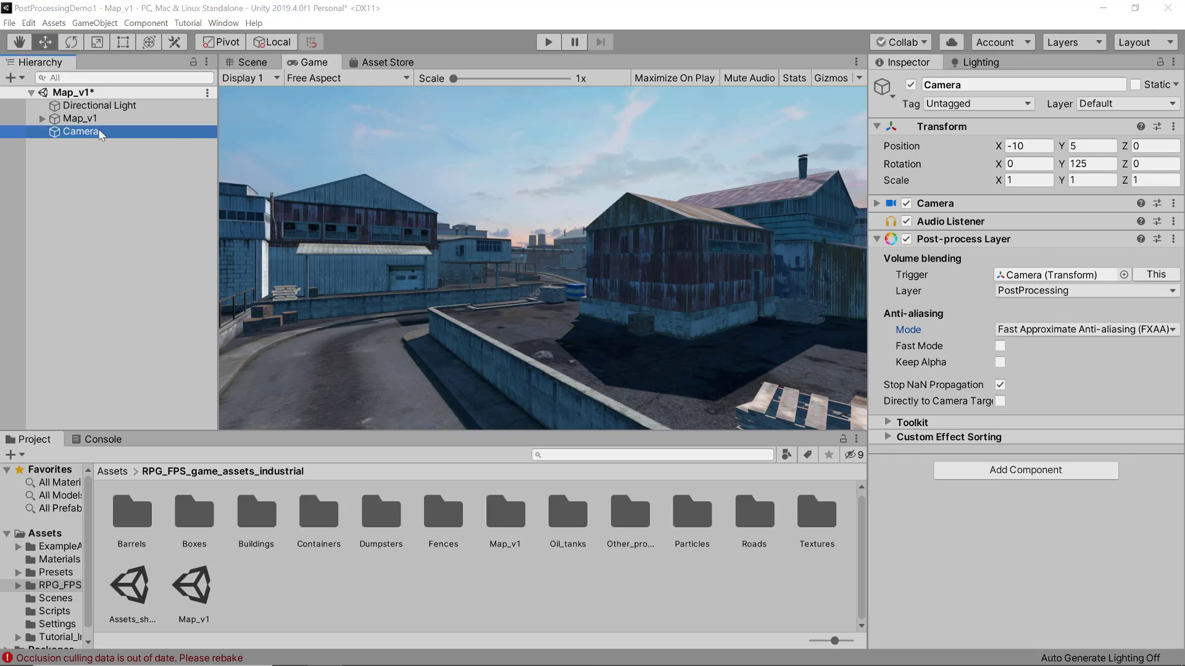
{"action": "left_click", "coordinate": [137, 375]}
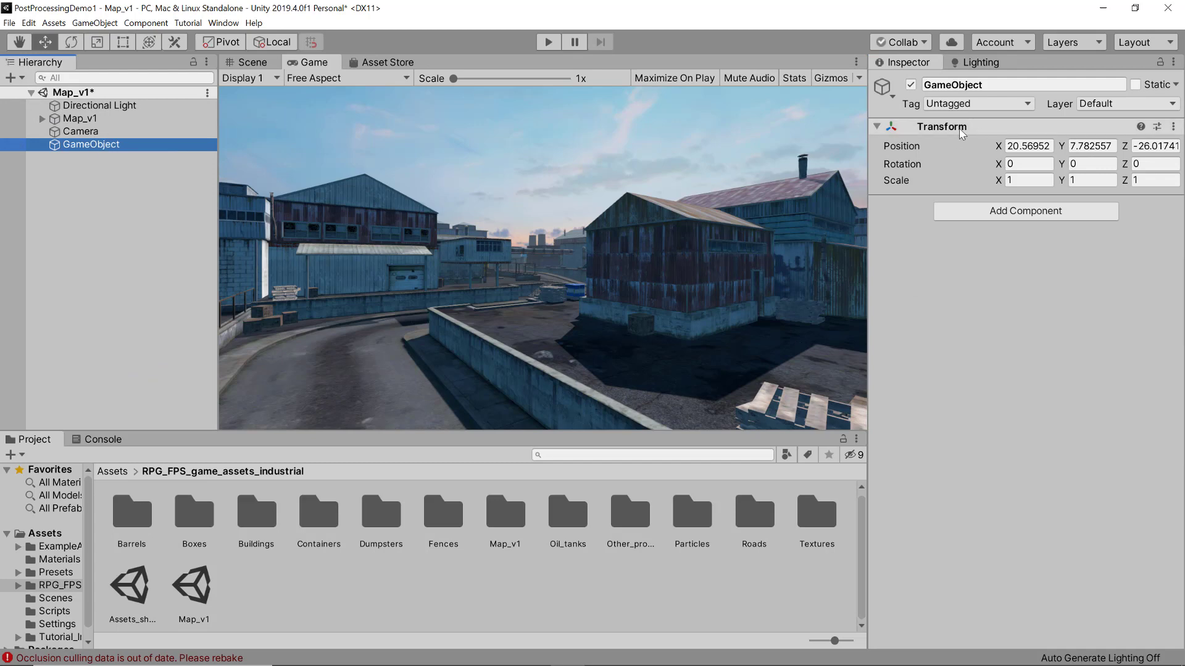
{"action": "left_click", "coordinate": [973, 85]}
{"action": "type", "text": "PostPrec"}
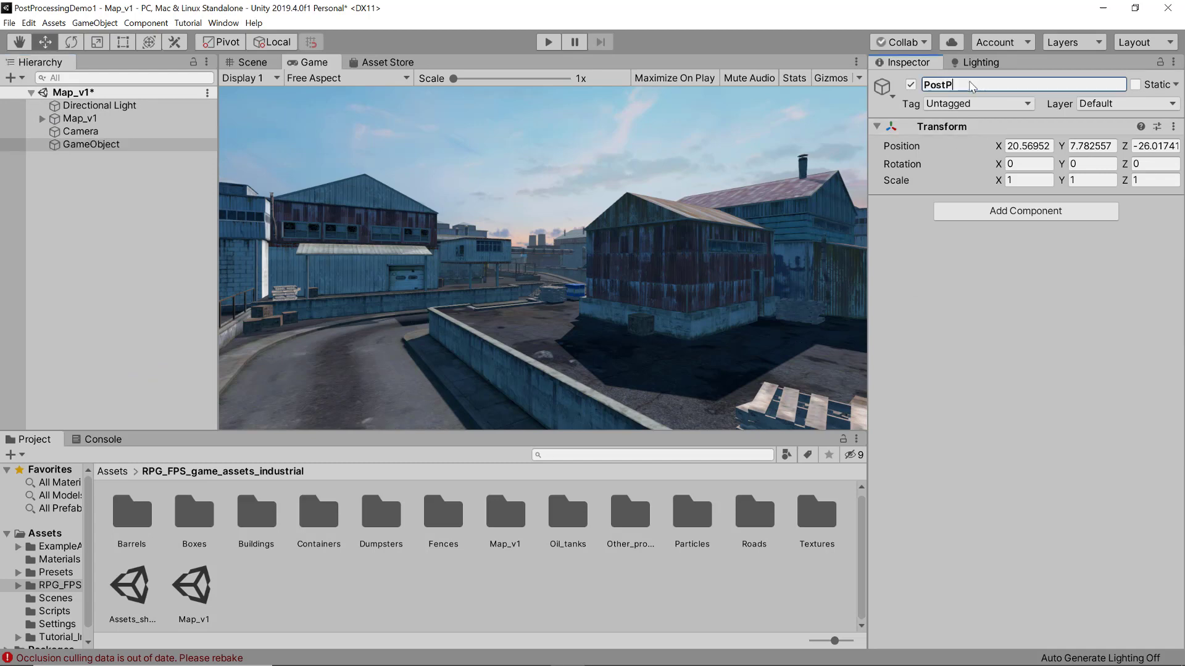
{"action": "key", "text": "BackSpace"}
{"action": "key", "text": "BackSpace"}
{"action": "type", "text": "ocessingVolume"}
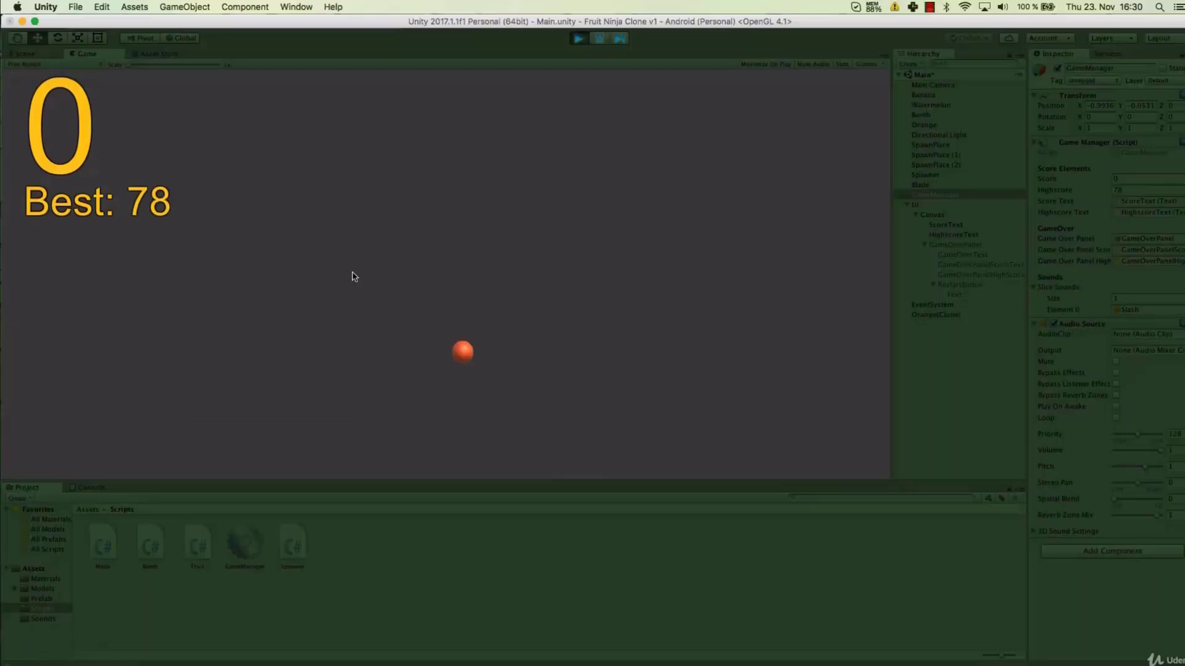
{"action": "mouse_move", "coordinate": [378, 278]}
{"action": "left_mouse_down"}
{"action": "mouse_move", "coordinate": [451, 295]}
{"action": "mouse_move", "coordinate": [571, 262]}
{"action": "mouse_move", "coordinate": [410, 349]}
{"action": "mouse_move", "coordinate": [555, 250]}
{"action": "mouse_move", "coordinate": [475, 212]}
{"action": "left_mouse_up"}
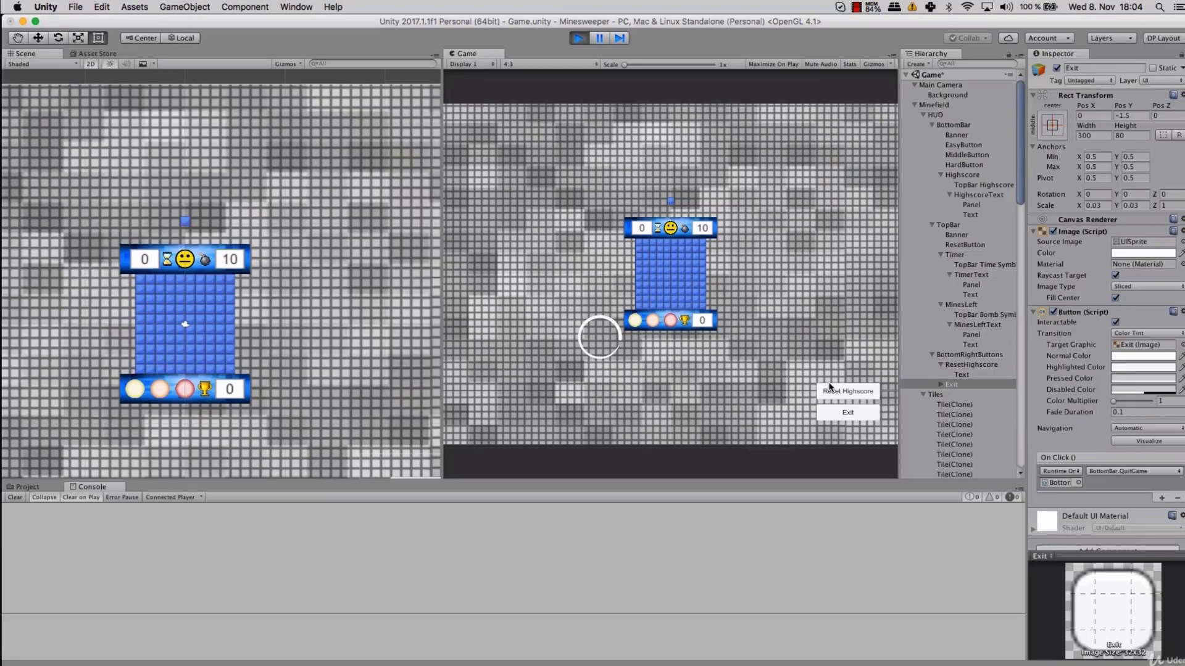
{"action": "left_click", "coordinate": [841, 392]}
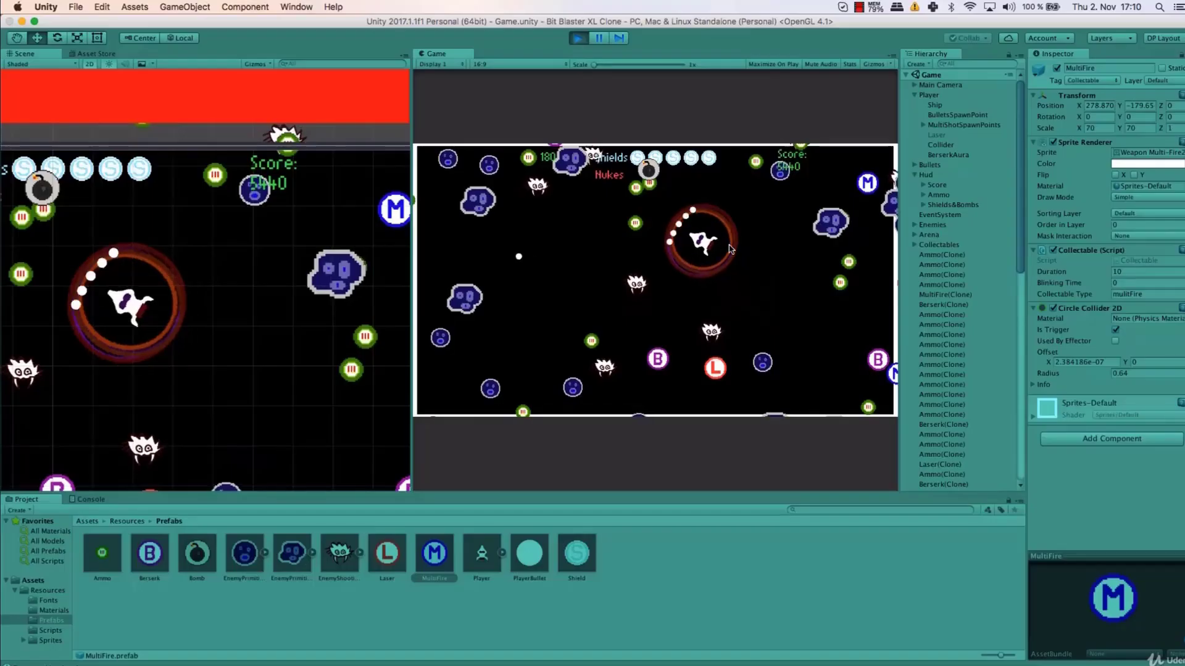
{"action": "key", "text": "Left"}
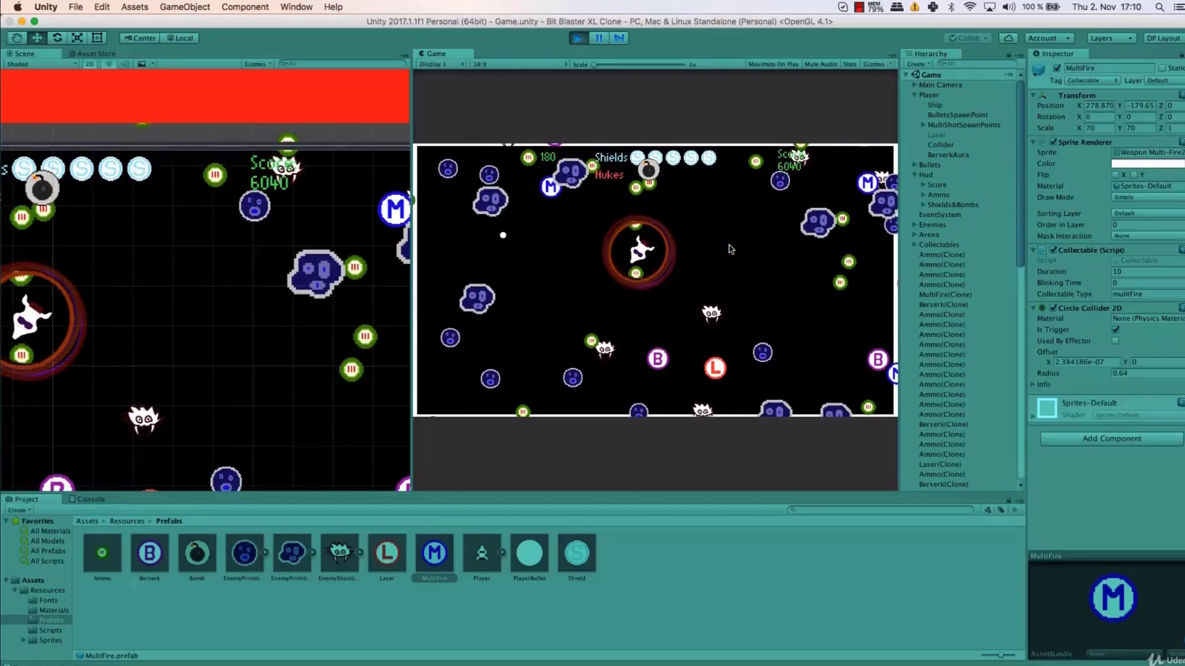
{"action": "key", "text": "space"}
{"action": "key", "text": "space"}
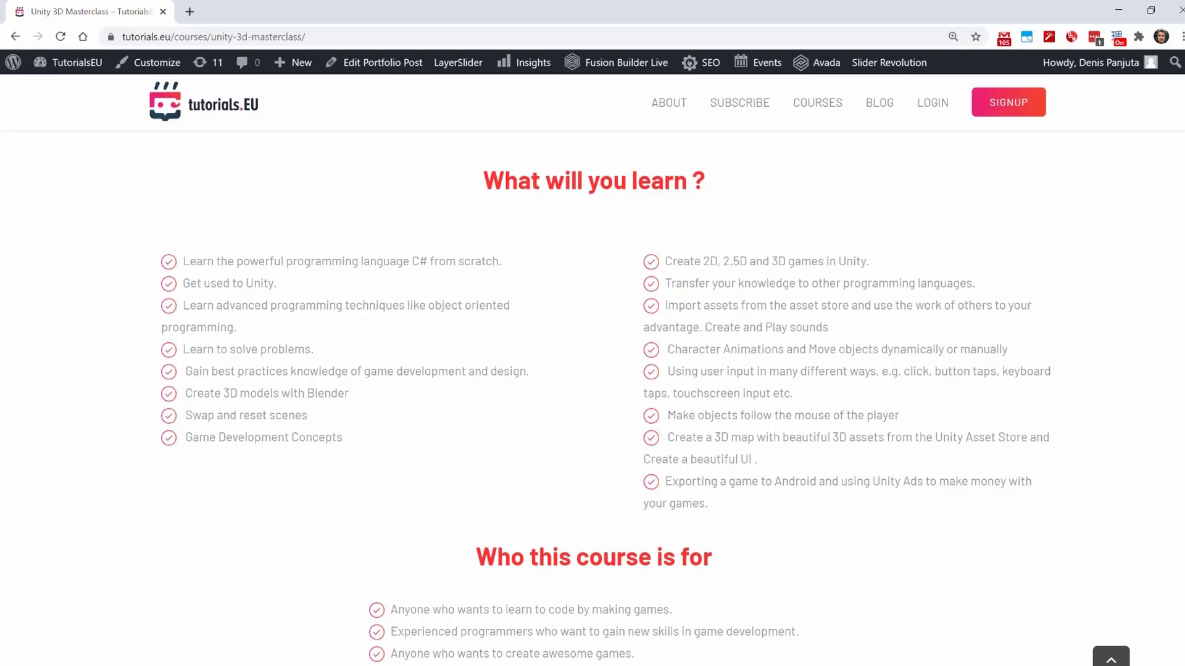
- Add a Post-process Volume component to the new volume GameObject and create a new profile for it
{"action": "left_click", "coordinate": [1062, 215]}
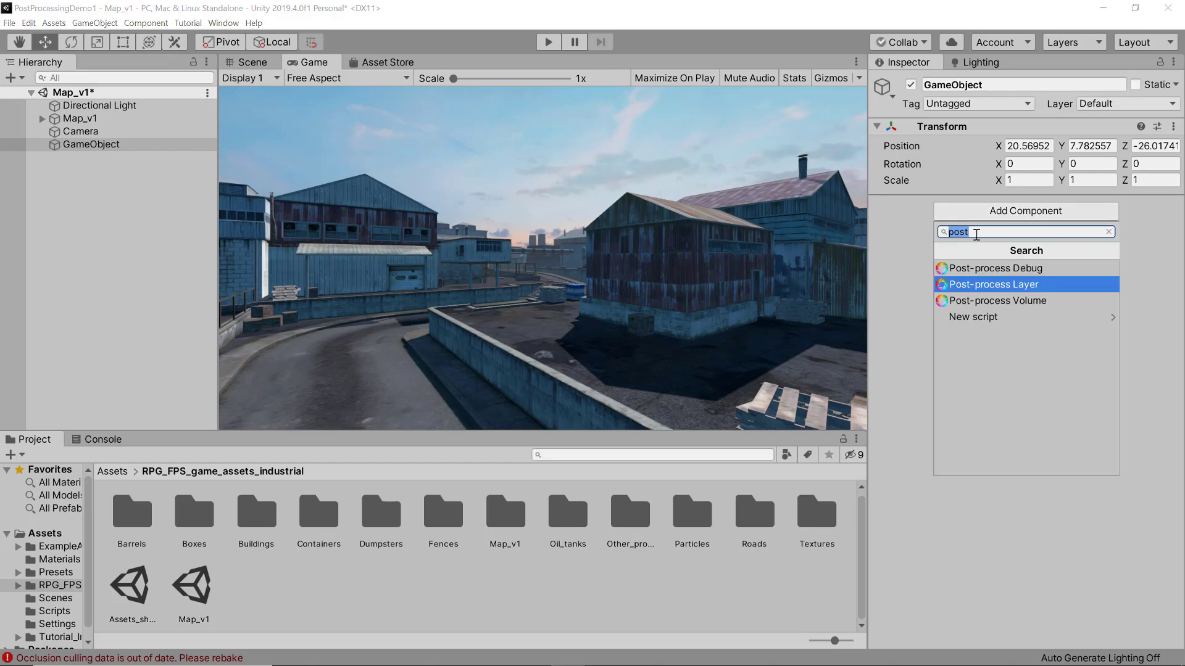
{"action": "left_click", "coordinate": [1002, 301]}
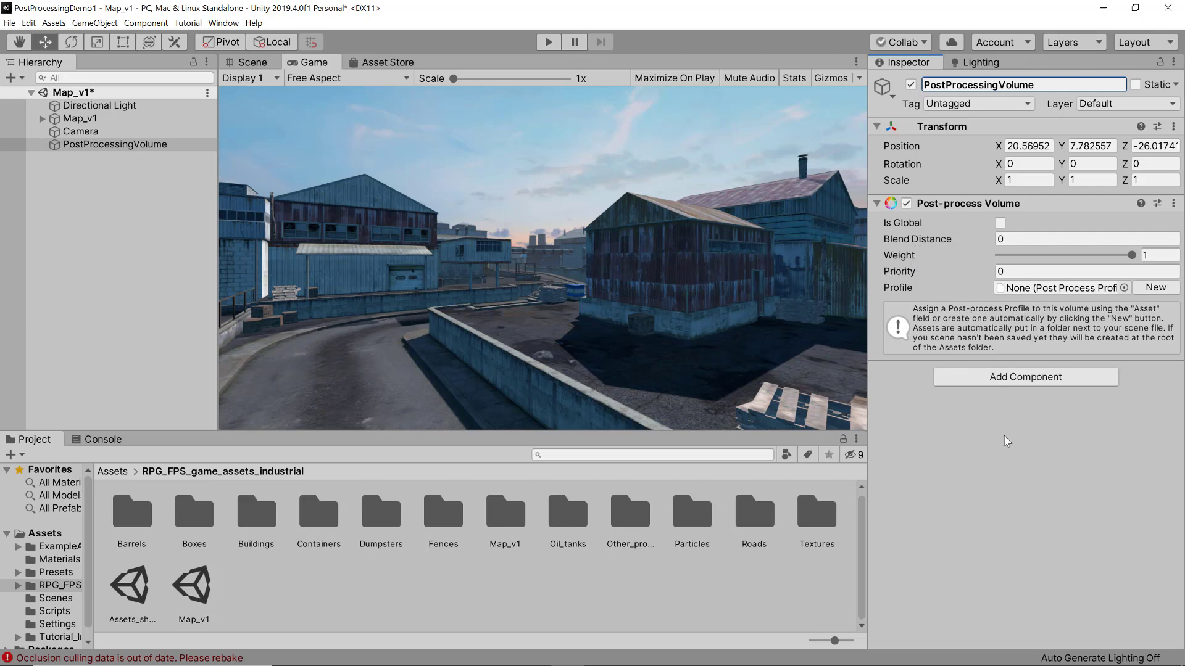
{"action": "left_click", "coordinate": [1156, 287]}
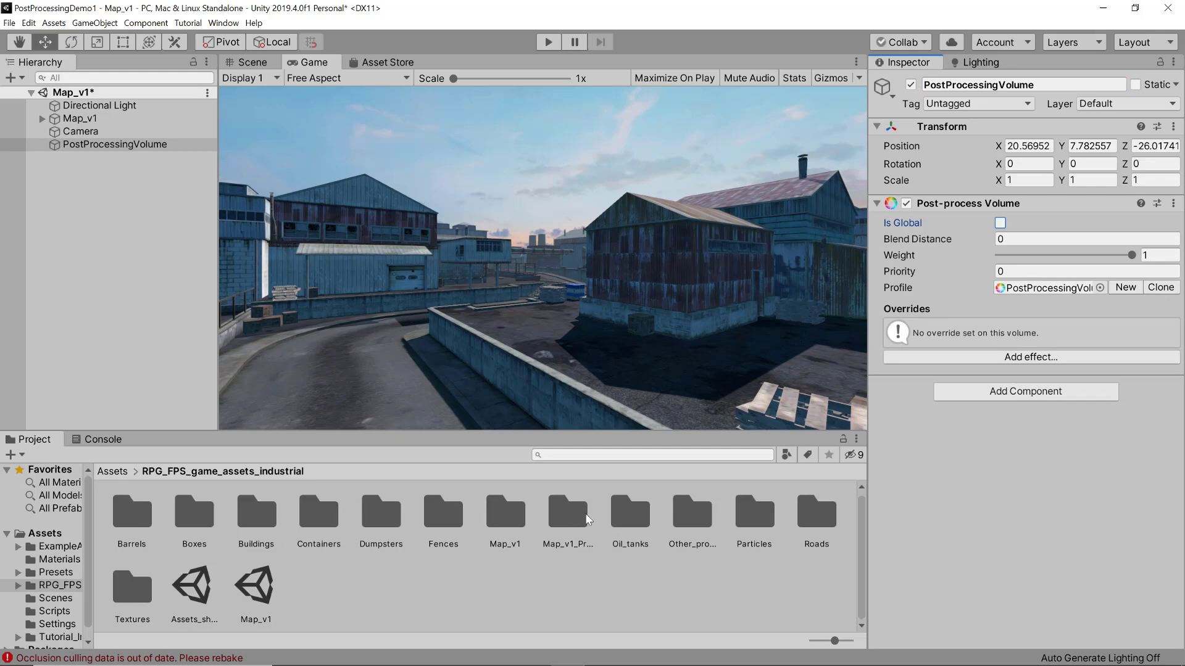
- Enlarge the asset thumbnails, open the Map_v1_Profiles folder and inspect the PostProcessingVolume Profile asset
{"action": "left_click", "coordinate": [569, 516]}
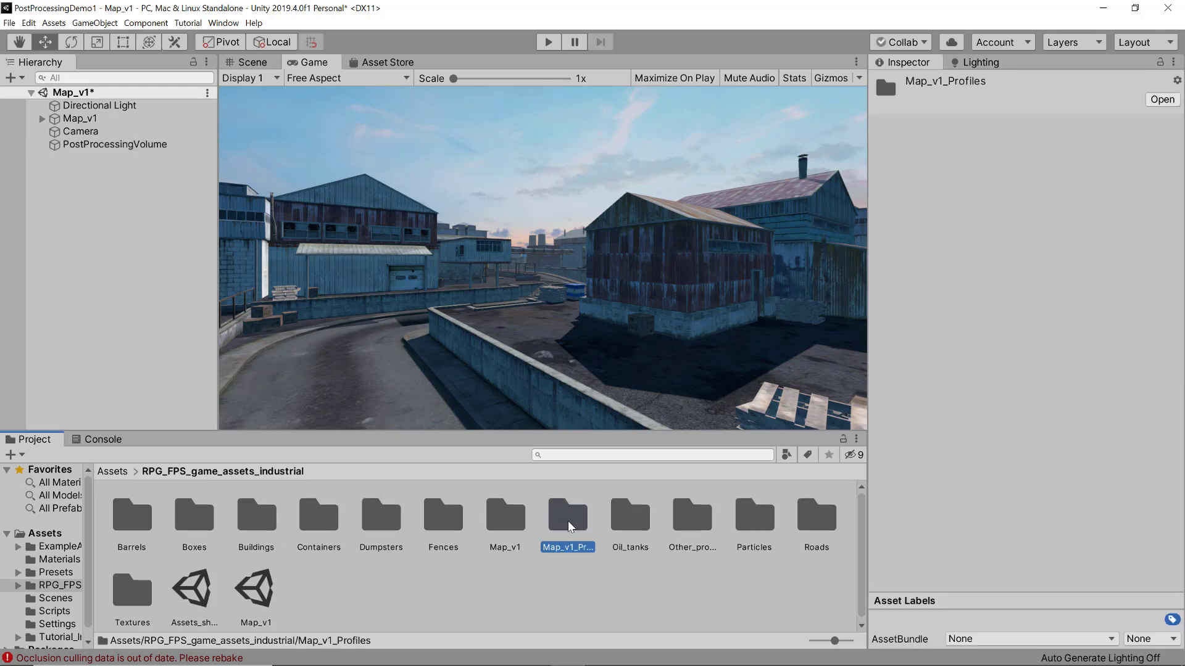
{"action": "left_click_drag", "start_coordinate": [834, 641], "coordinate": [845, 641]}
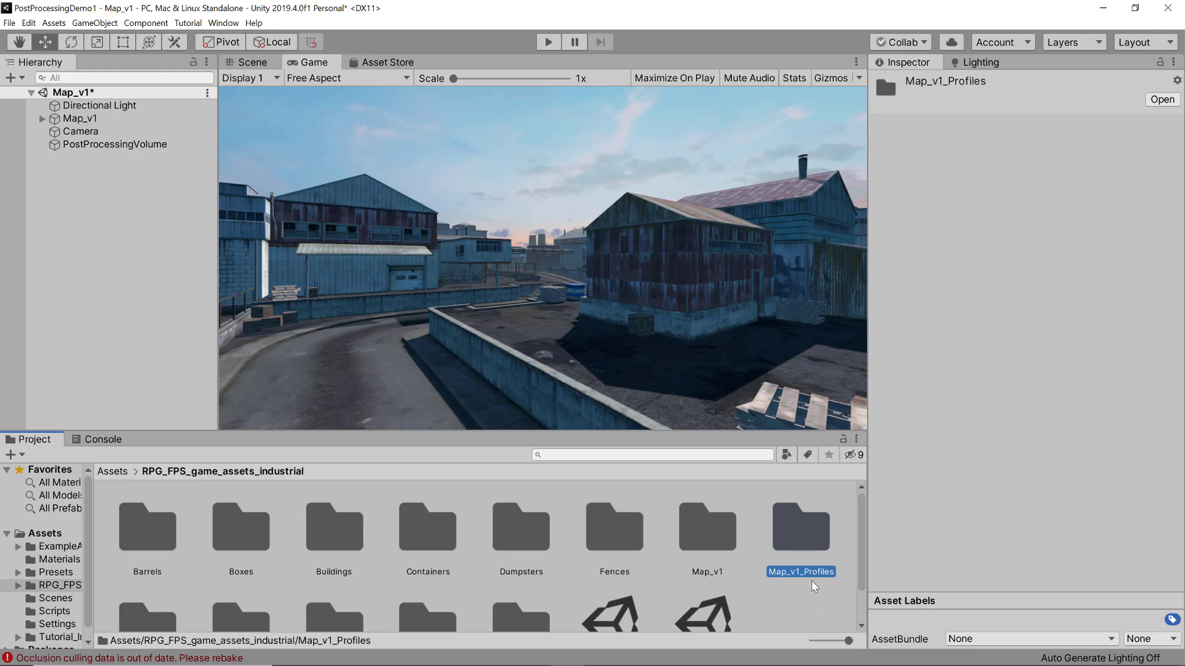
{"action": "double_click", "coordinate": [723, 524]}
{"action": "left_click", "coordinate": [179, 530]}
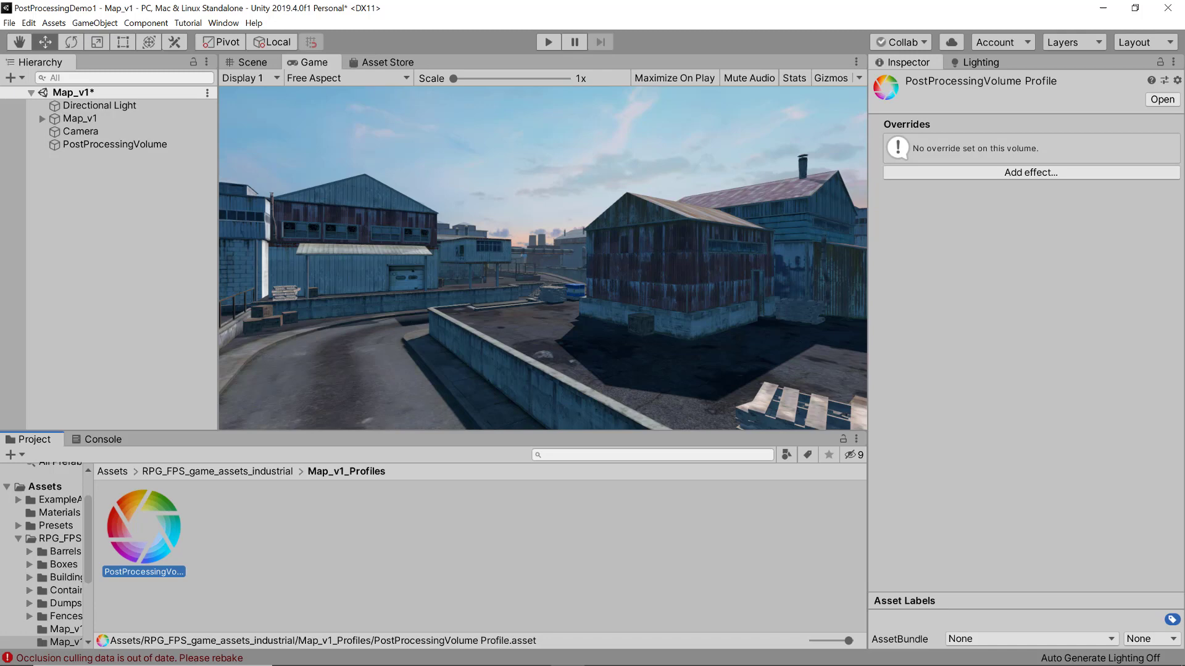
- Add the Ambient Occlusion effect to the overrides of the PostProcessingVolume object
{"action": "left_click", "coordinate": [86, 132]}
{"action": "left_click", "coordinate": [114, 144]}
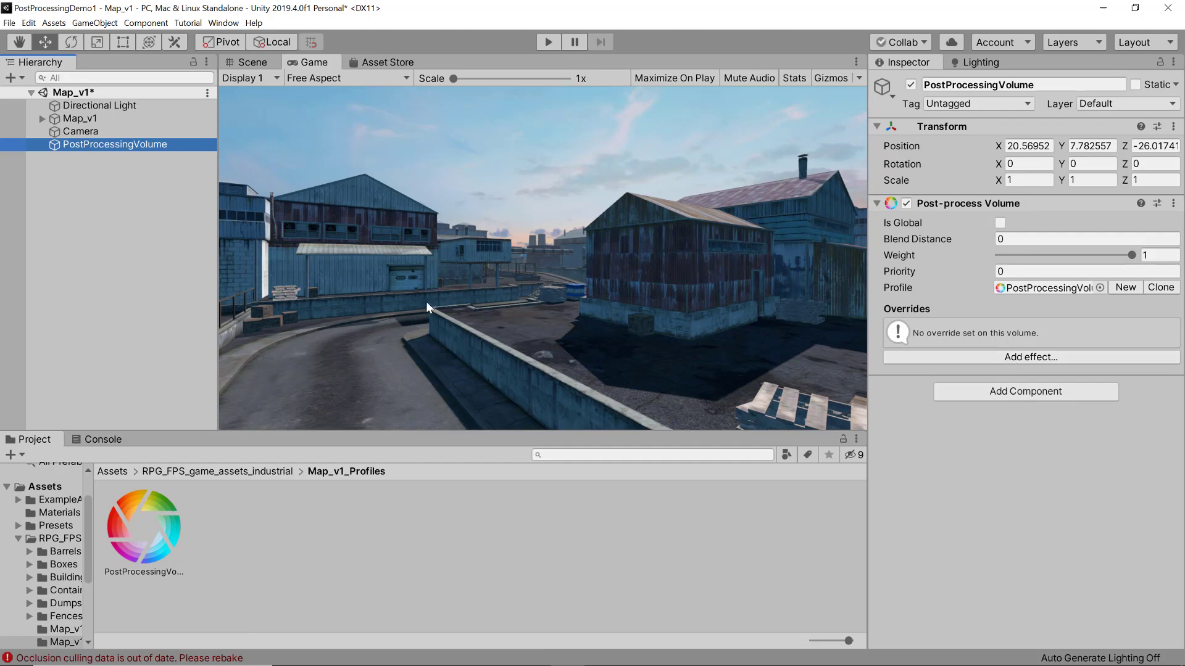
{"action": "left_click", "coordinate": [1022, 361]}
{"action": "mouse_move", "coordinate": [1041, 369]}
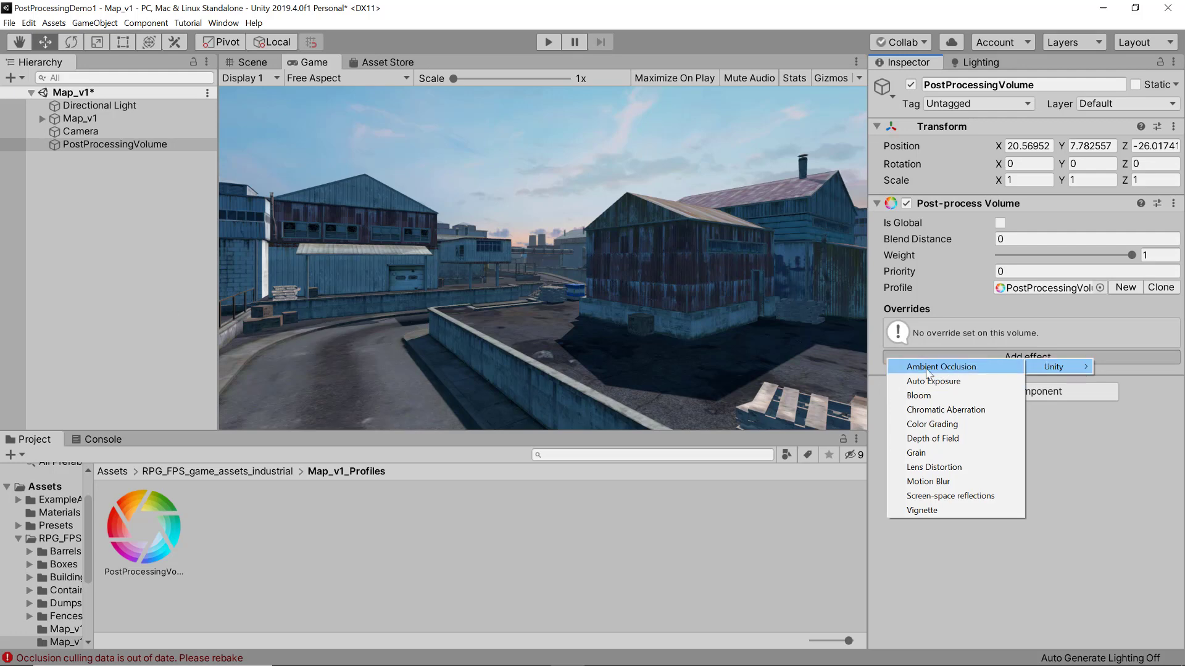
{"action": "left_click", "coordinate": [951, 372]}
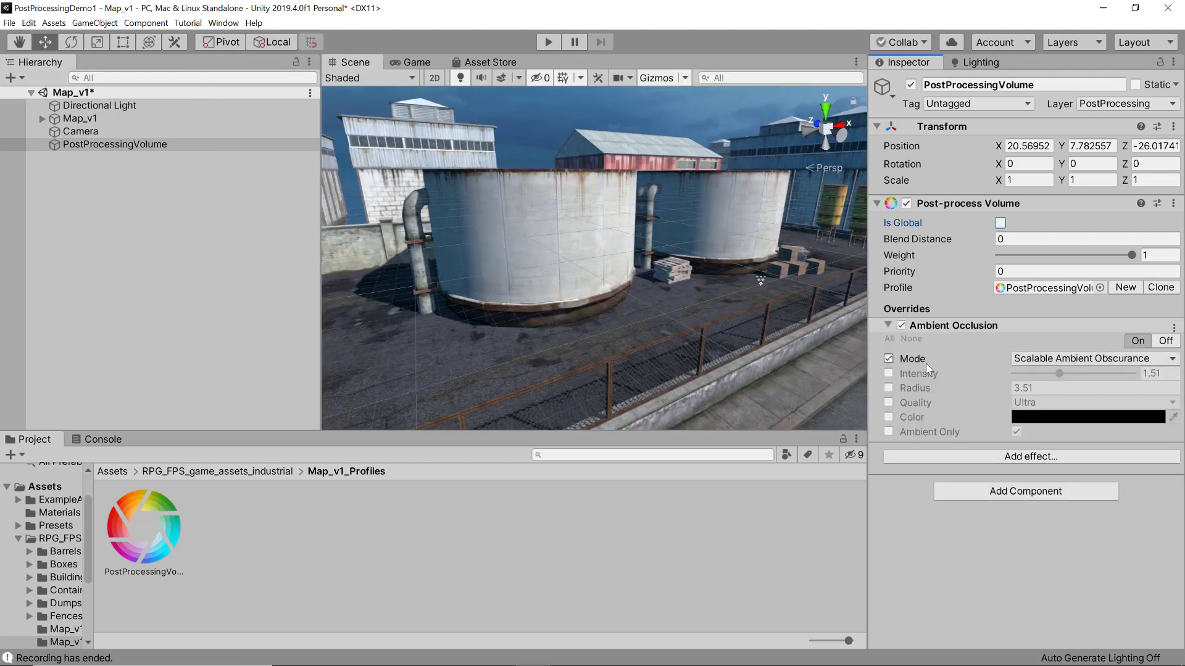
- Keep Ambient Occlusion in Scalable Ambient Obscurance mode, enable its Intensity and Radius overrides, and set the radius to 2.61
{"action": "left_click", "coordinate": [1061, 358]}
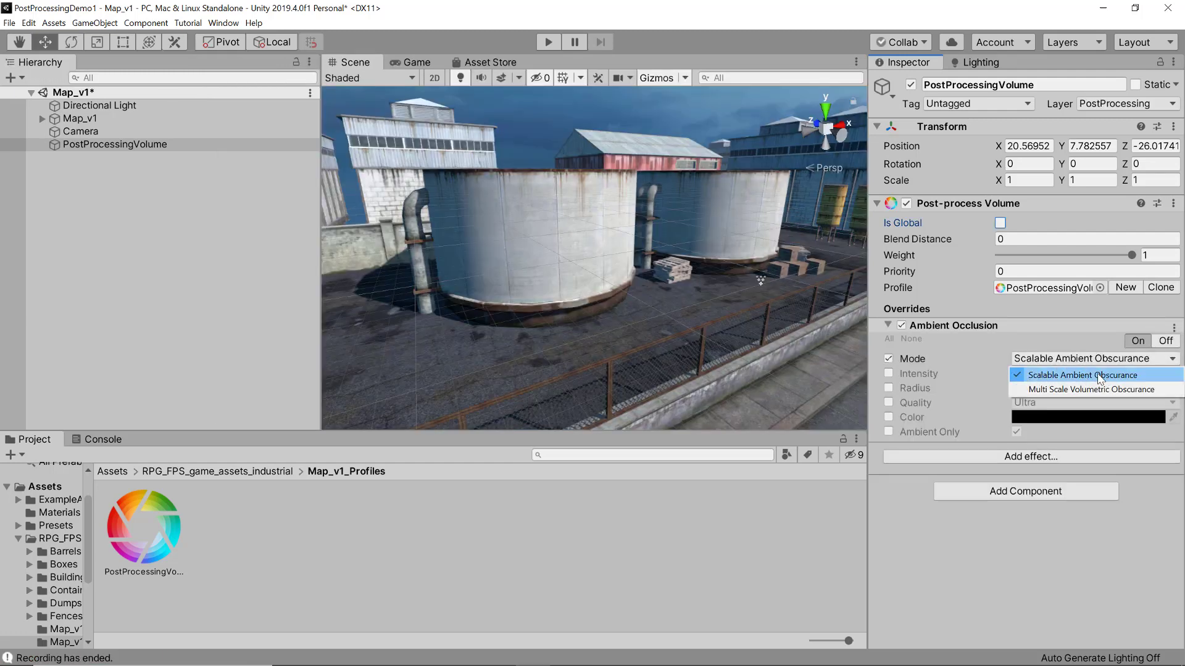
{"action": "left_click", "coordinate": [902, 376]}
{"action": "left_click", "coordinate": [888, 374]}
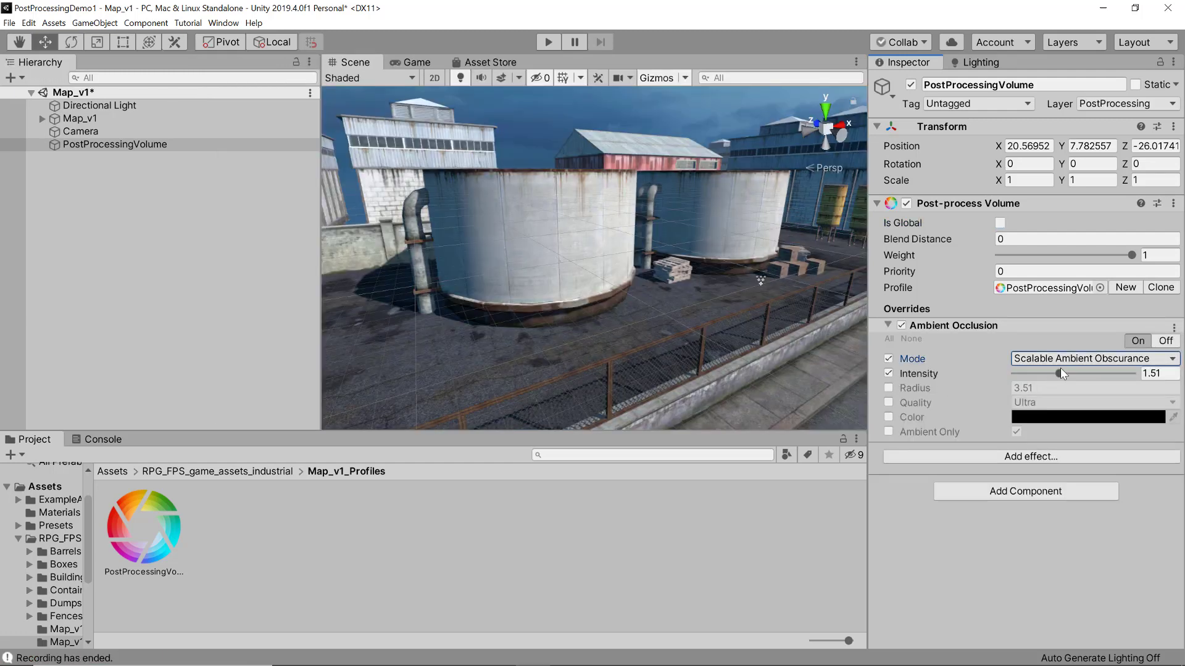
{"action": "left_click", "coordinate": [889, 388]}
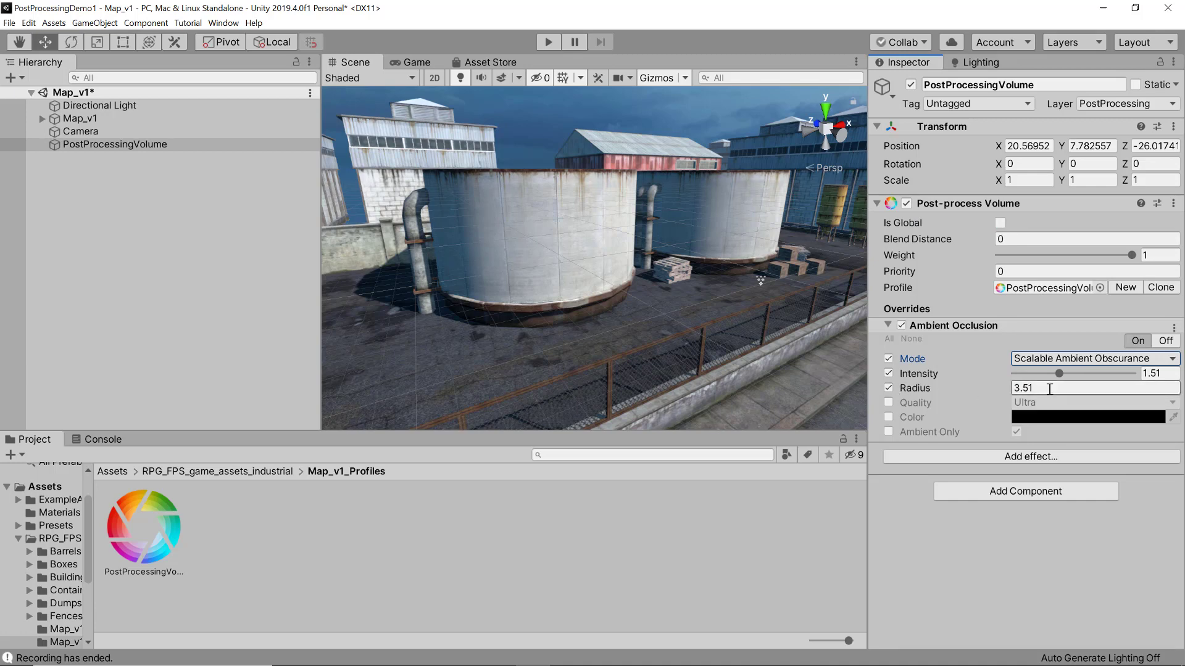
{"action": "mouse_move", "coordinate": [983, 388]}
{"action": "left_mouse_down"}
{"action": "mouse_move", "coordinate": [950, 388]}
{"action": "mouse_move", "coordinate": [977, 388]}
{"action": "left_mouse_up"}
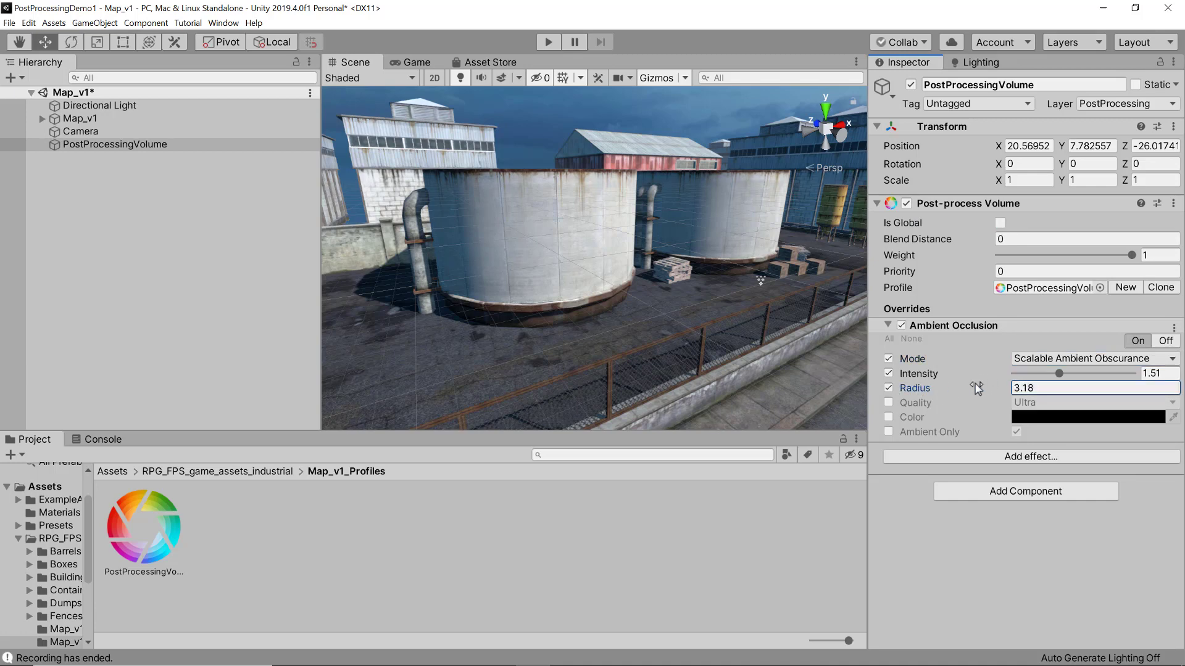
- Enable the Quality and Color overrides of Ambient Occlusion, keeping the quality at Ultra
{"action": "left_click", "coordinate": [889, 403]}
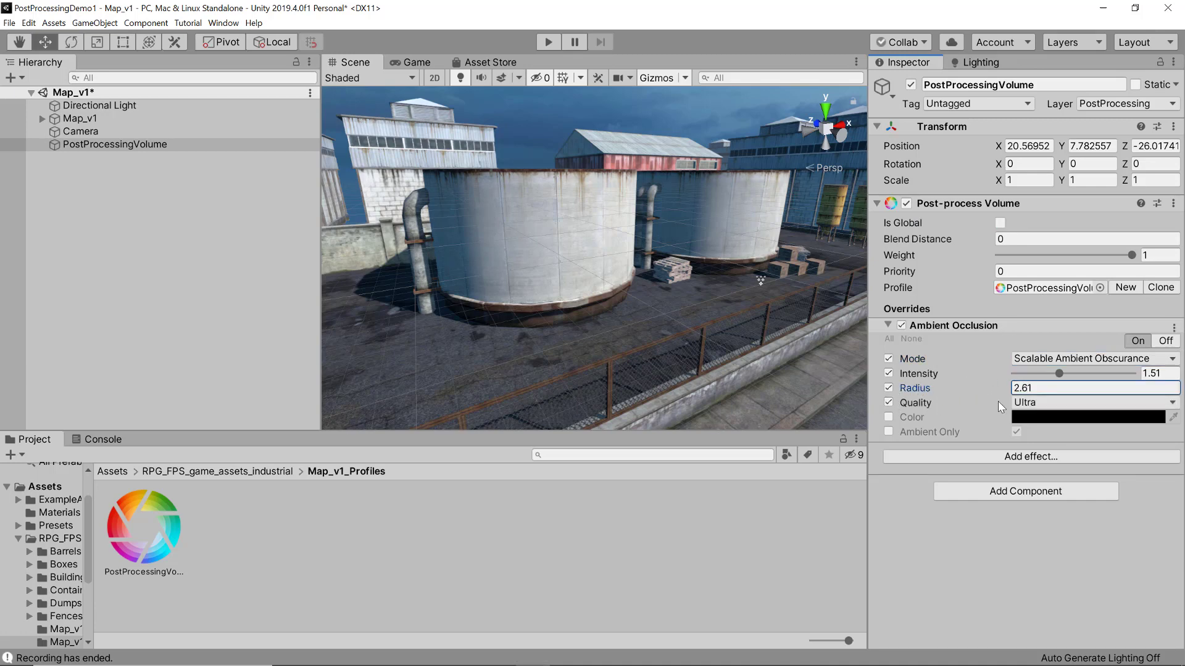
{"action": "left_click", "coordinate": [1035, 403]}
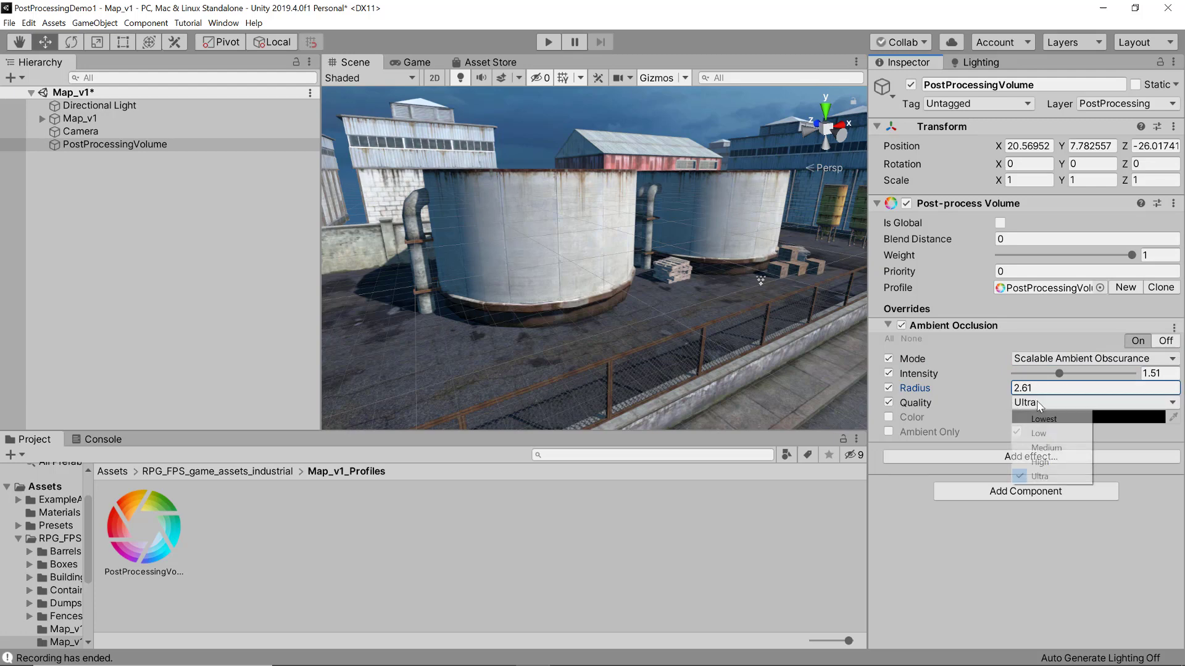
{"action": "left_click", "coordinate": [912, 402]}
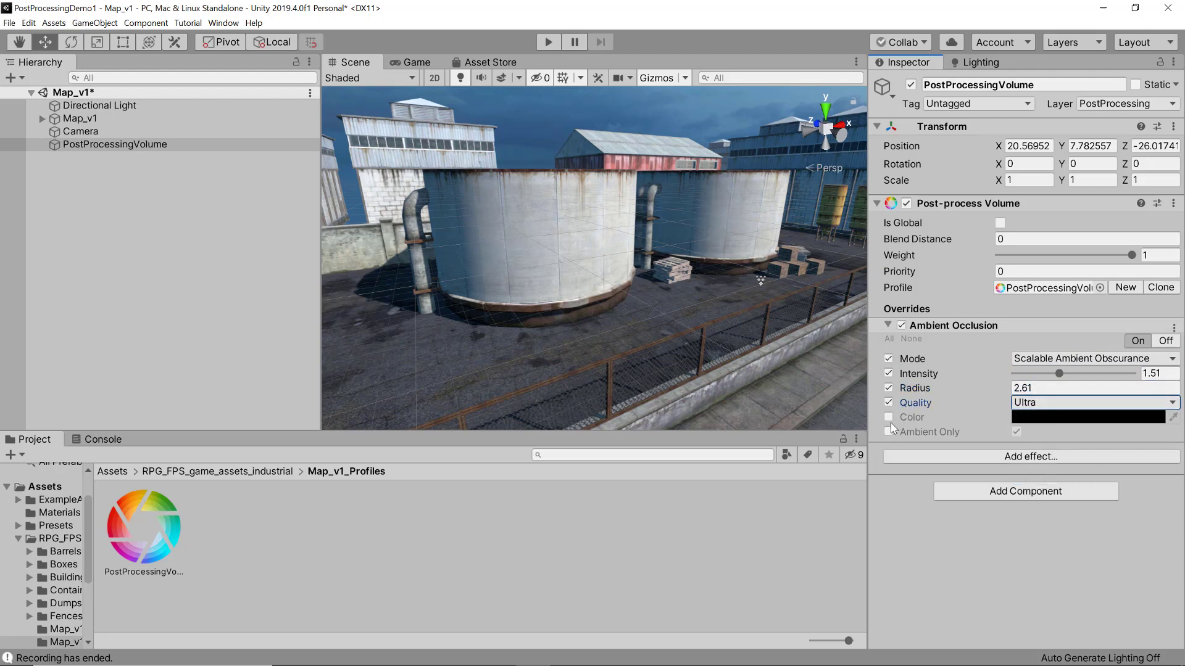
{"action": "left_click", "coordinate": [889, 417]}
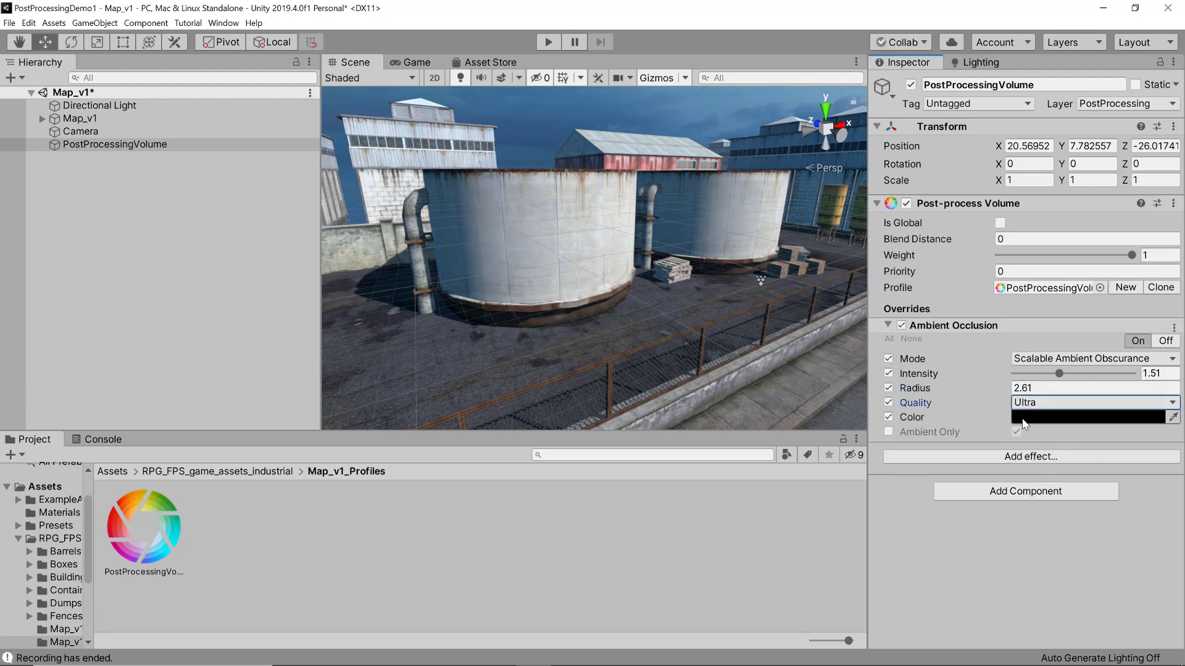
- Make the Post-process Volume global and compare the widened Game view with the option off and on
{"action": "left_click", "coordinate": [410, 61]}
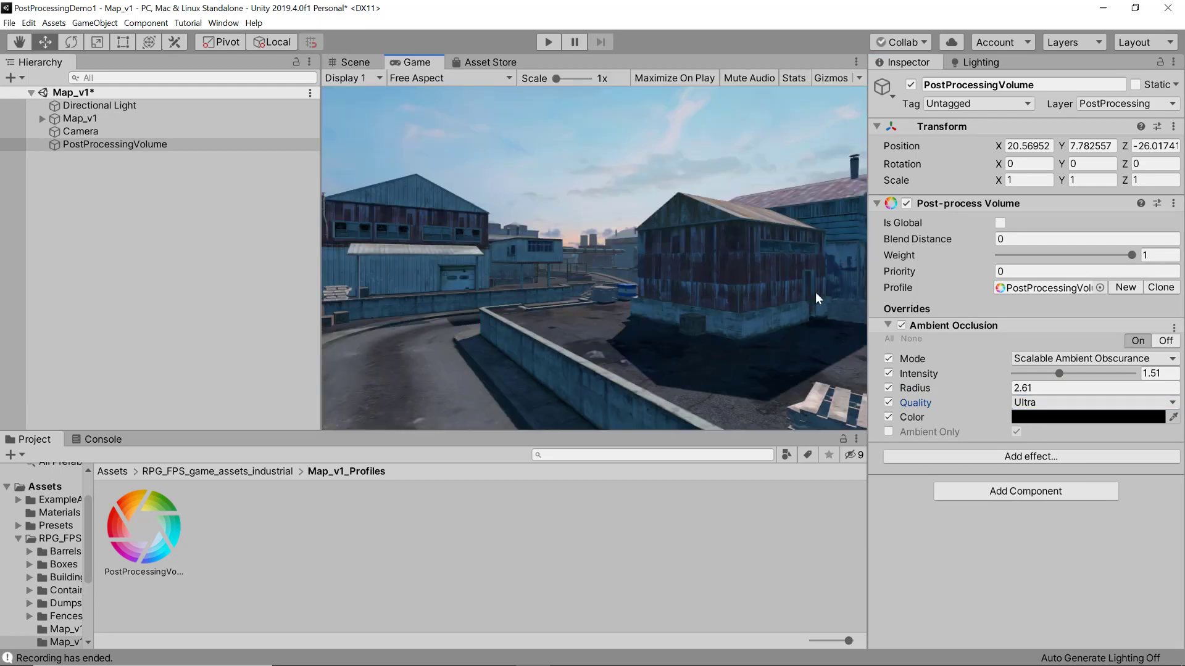
{"action": "left_click", "coordinate": [1000, 223]}
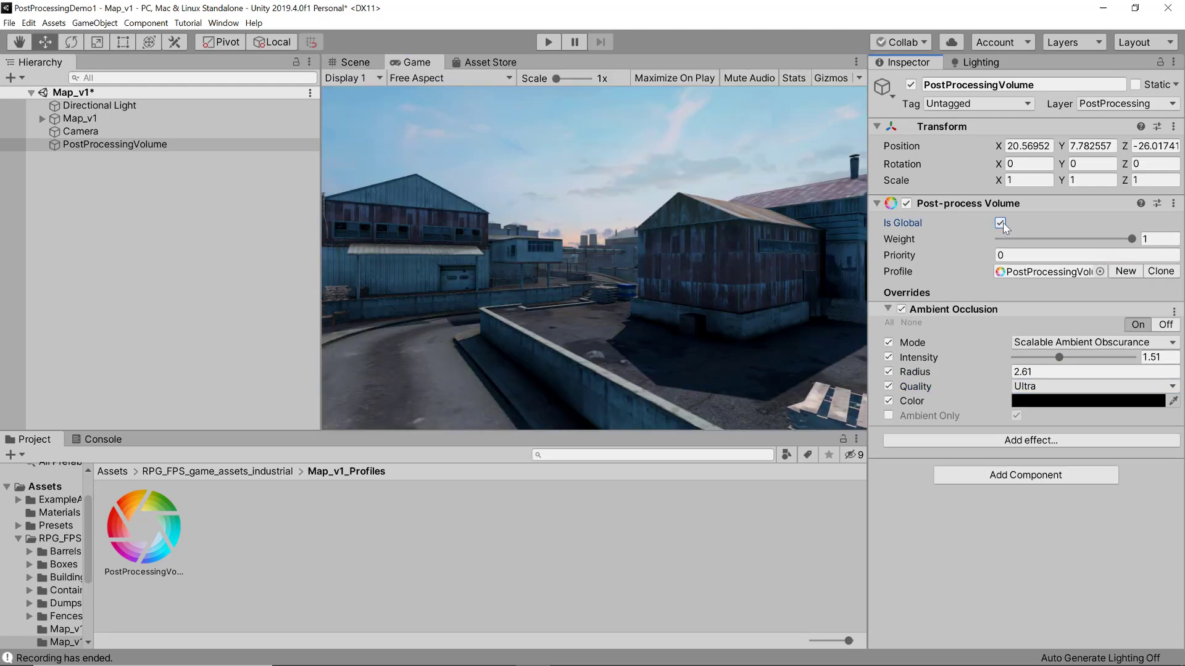
{"action": "left_click", "coordinate": [1001, 223]}
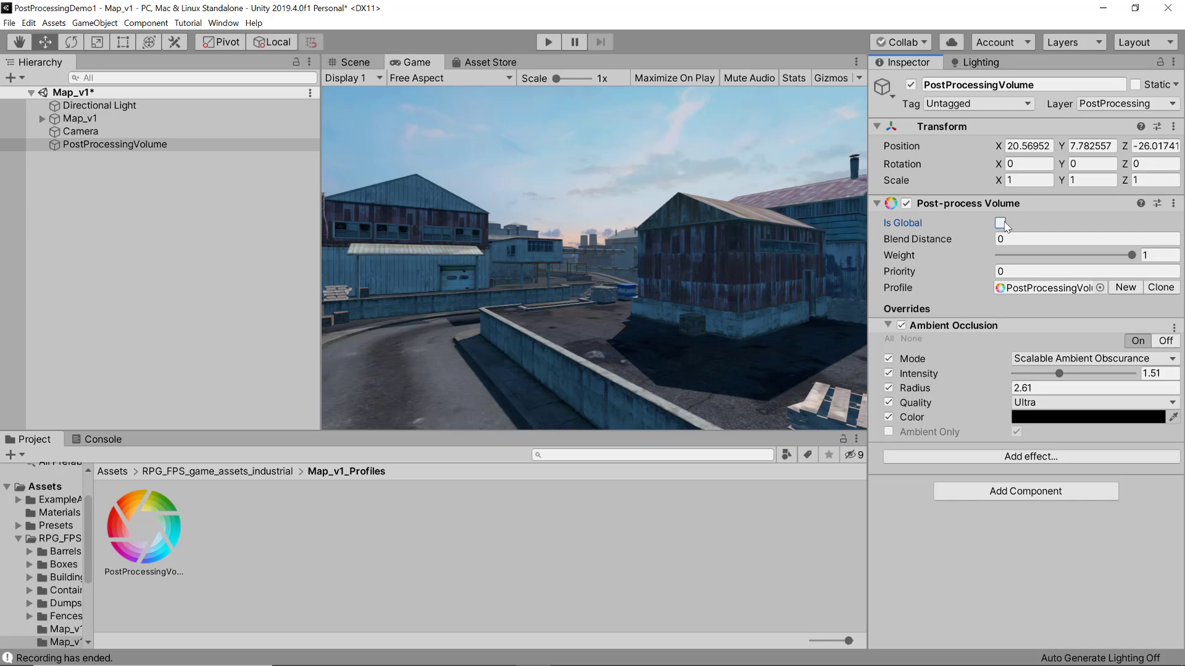
{"action": "left_click", "coordinate": [1001, 223]}
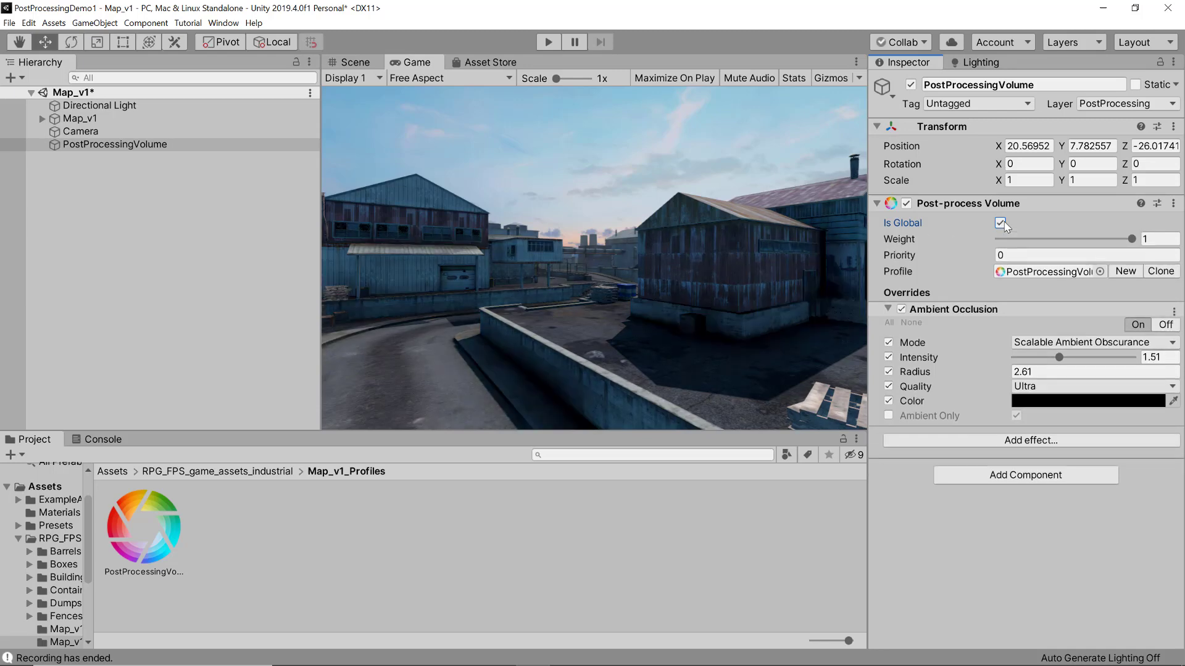
{"action": "left_click_drag", "start_coordinate": [319, 211], "coordinate": [119, 216]}
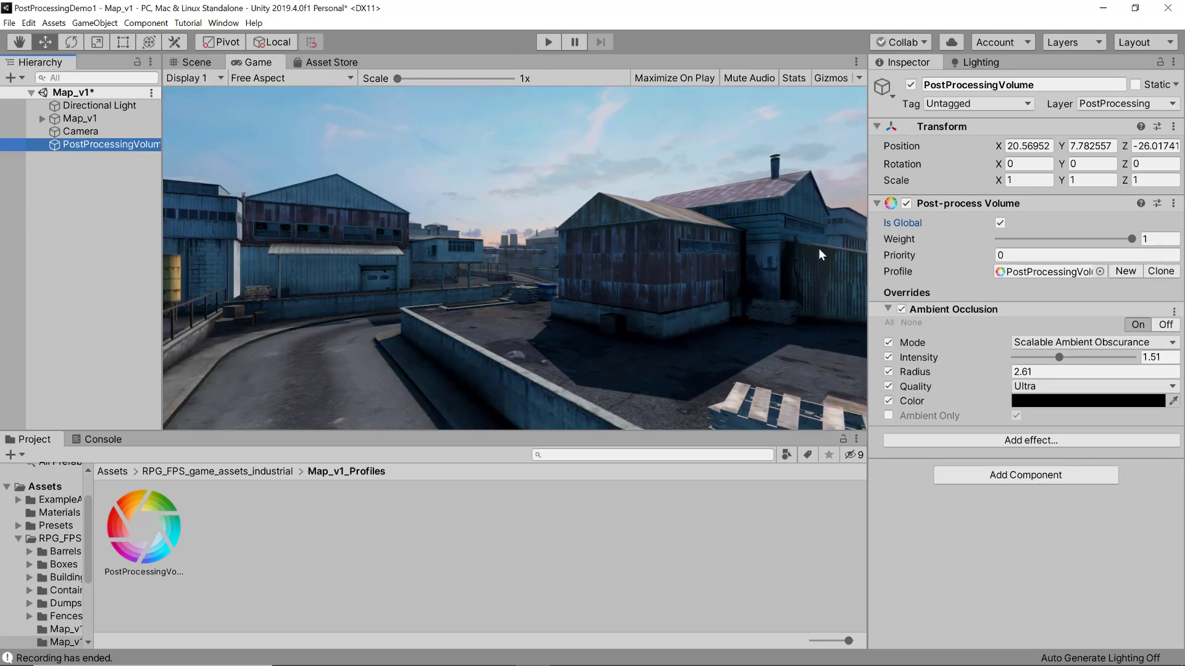
{"action": "left_click", "coordinate": [1000, 223]}
{"action": "left_click", "coordinate": [1000, 222]}
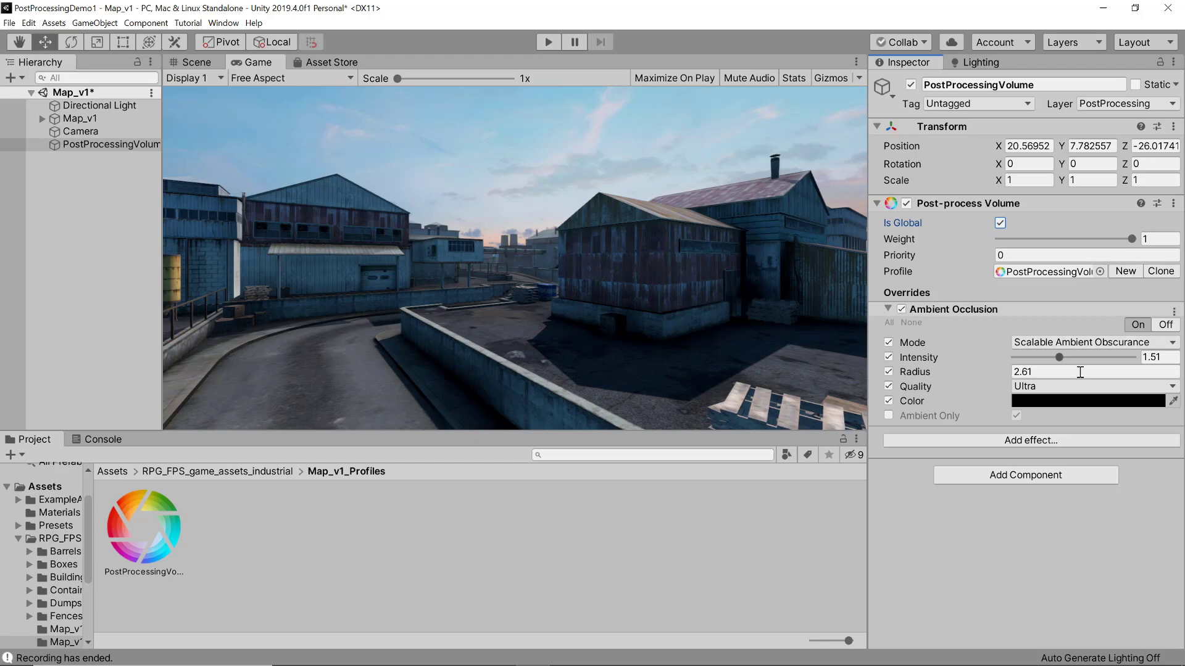
- Set the Ambient Occlusion radius to 2.96 and its intensity to 0.43
{"action": "mouse_move", "coordinate": [988, 373]}
{"action": "left_mouse_down"}
{"action": "mouse_move", "coordinate": [825, 372]}
{"action": "mouse_move", "coordinate": [990, 377]}
{"action": "left_mouse_up"}
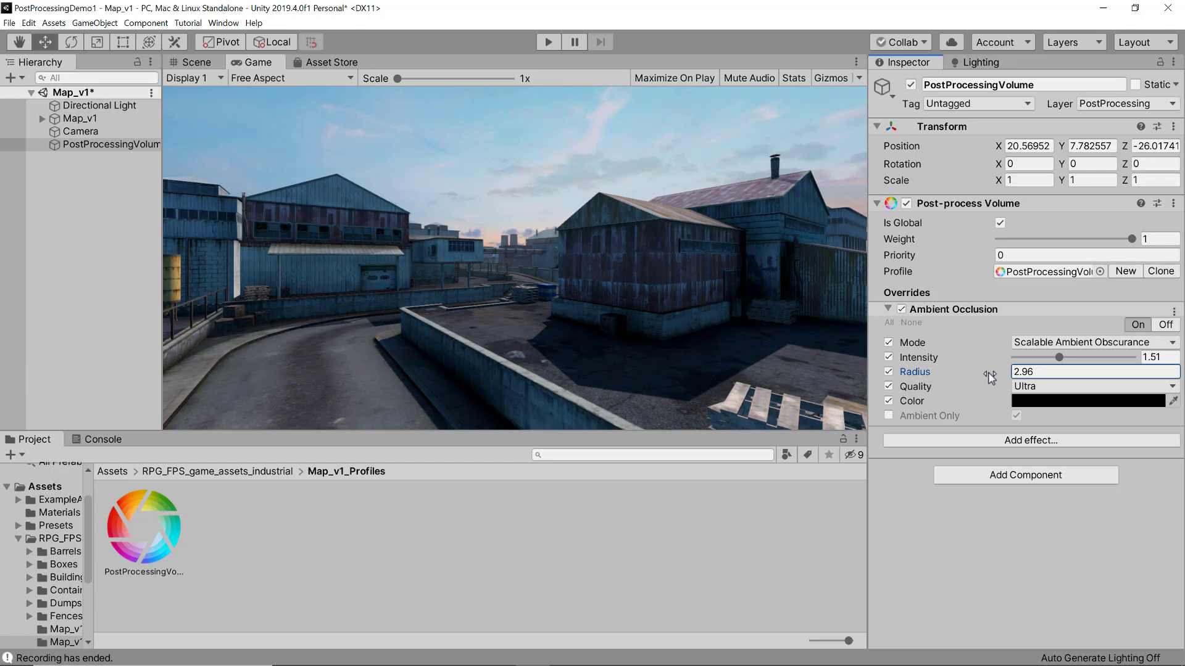
{"action": "mouse_move", "coordinate": [1059, 358]}
{"action": "left_mouse_down"}
{"action": "mouse_move", "coordinate": [1147, 361]}
{"action": "mouse_move", "coordinate": [1002, 372]}
{"action": "mouse_move", "coordinate": [1029, 370]}
{"action": "left_mouse_up"}
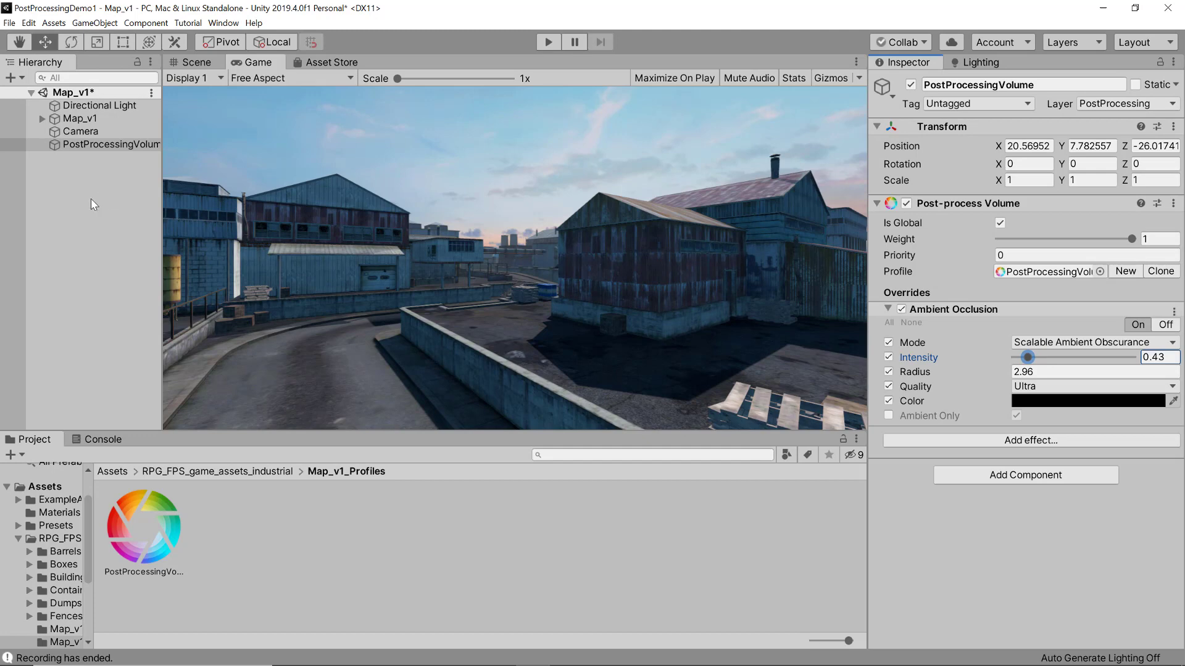
- Add a Post-process Debug component to the Camera and set its debug overlay to Ambient Occlusion, checking the Game view
{"action": "left_click", "coordinate": [79, 132]}
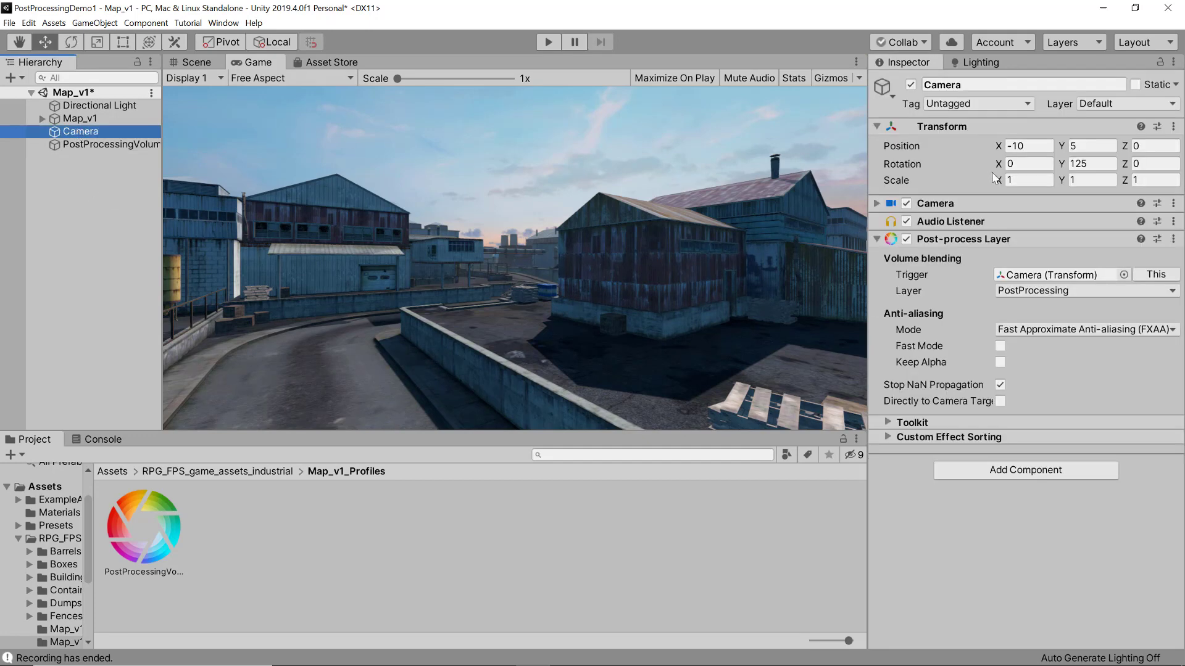
{"action": "left_click", "coordinate": [982, 469]}
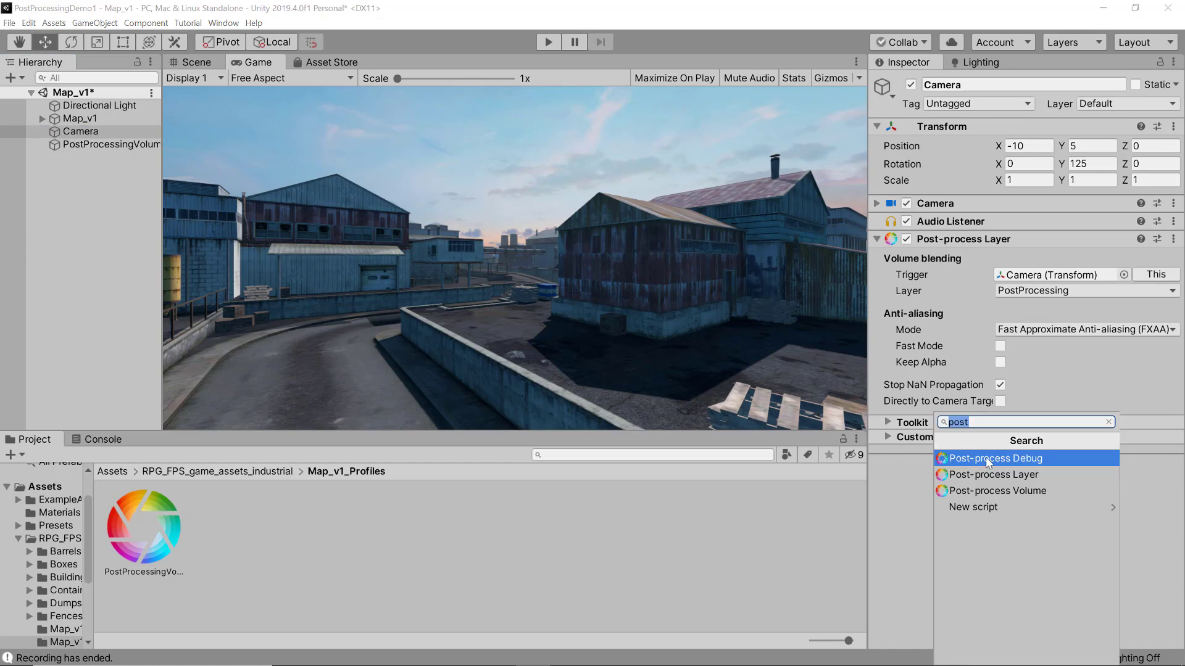
{"action": "left_click", "coordinate": [990, 459]}
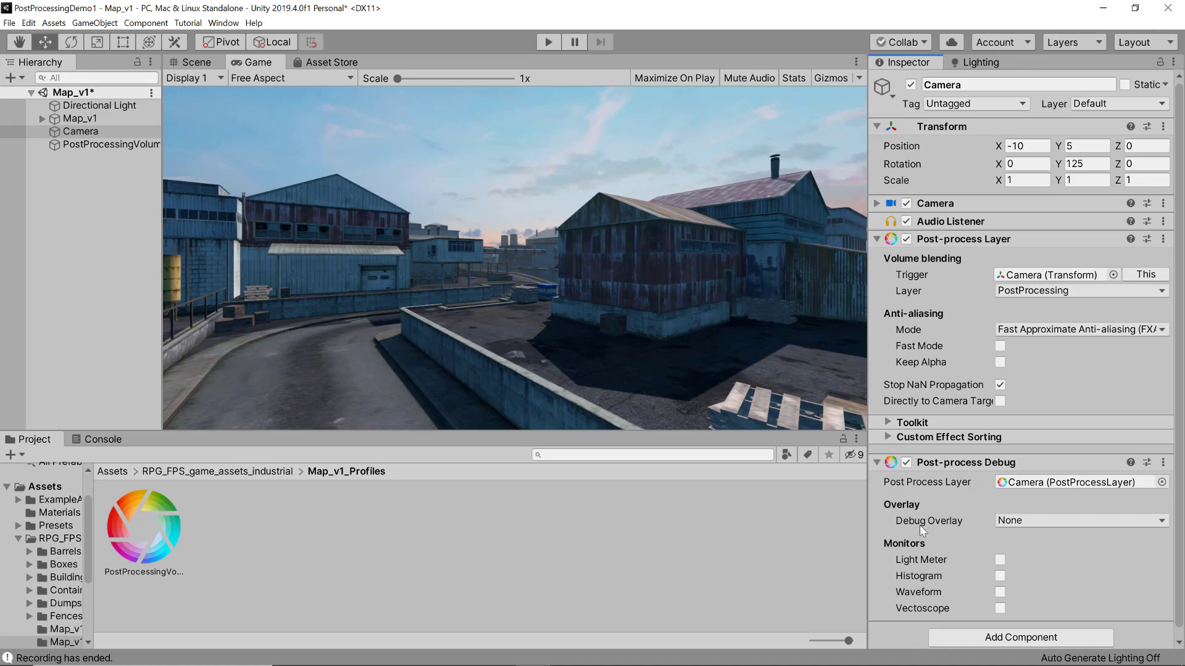
{"action": "left_click", "coordinate": [1019, 521]}
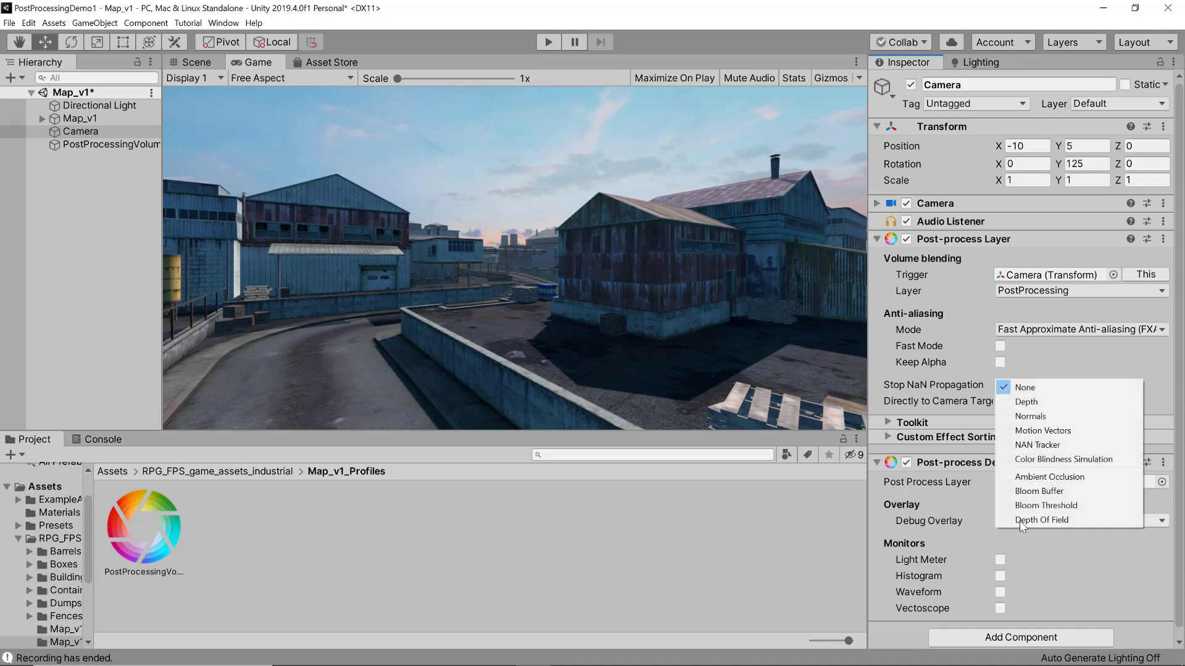
{"action": "left_click", "coordinate": [1052, 478]}
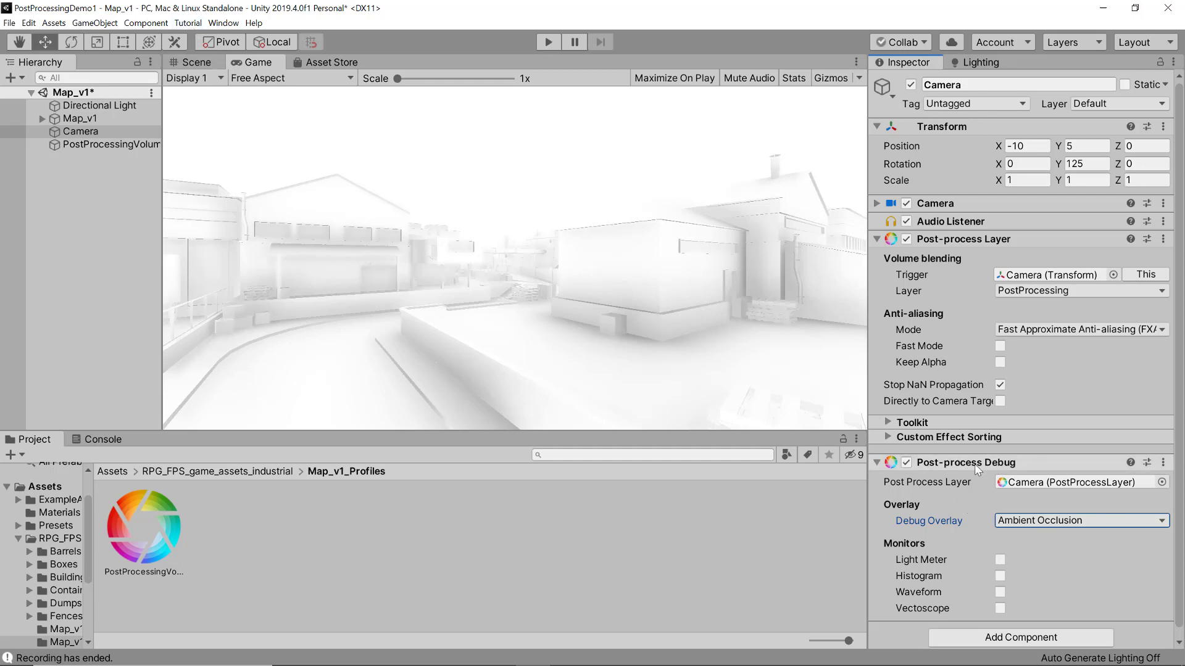
{"action": "left_click", "coordinate": [190, 64]}
{"action": "left_click", "coordinate": [254, 63]}
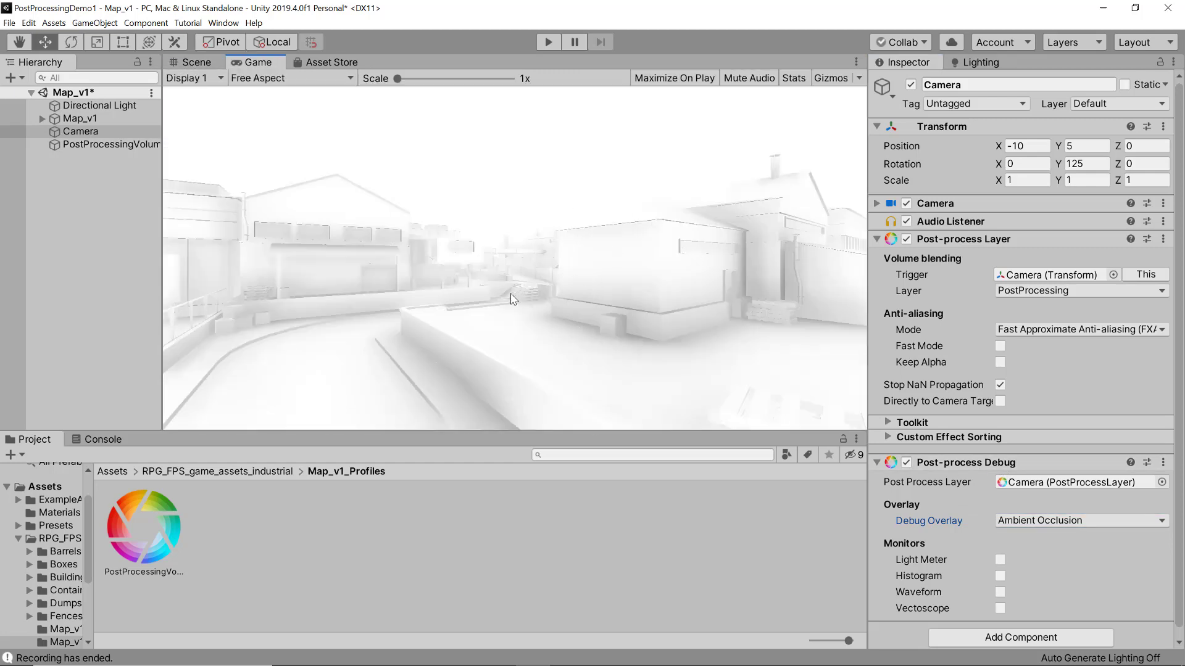
- Raise the Ambient Occlusion intensity of PostProcessingVolume to 1.01 while checking the occlusion overlay in the Game view
{"action": "scroll", "coordinate": [950, 480], "scroll_direction": "down", "scroll_amount": 1}
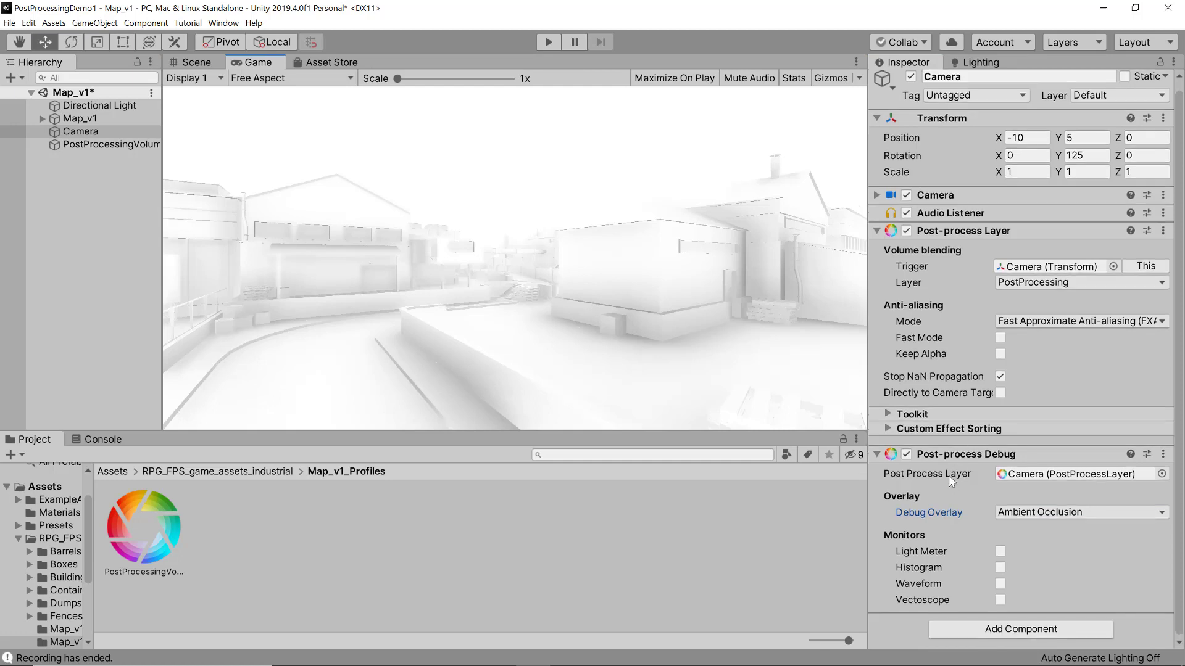
{"action": "left_click", "coordinate": [111, 145]}
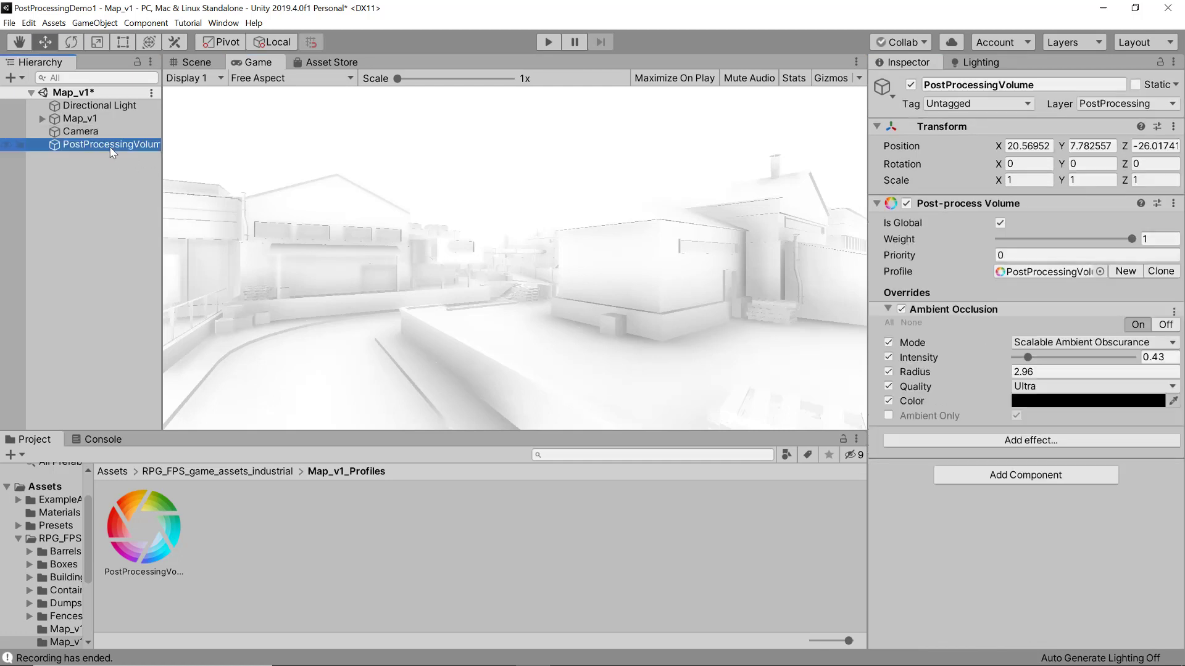
{"action": "mouse_move", "coordinate": [1029, 358]}
{"action": "left_mouse_down"}
{"action": "mouse_move", "coordinate": [1083, 361]}
{"action": "mouse_move", "coordinate": [1051, 362]}
{"action": "left_mouse_up"}
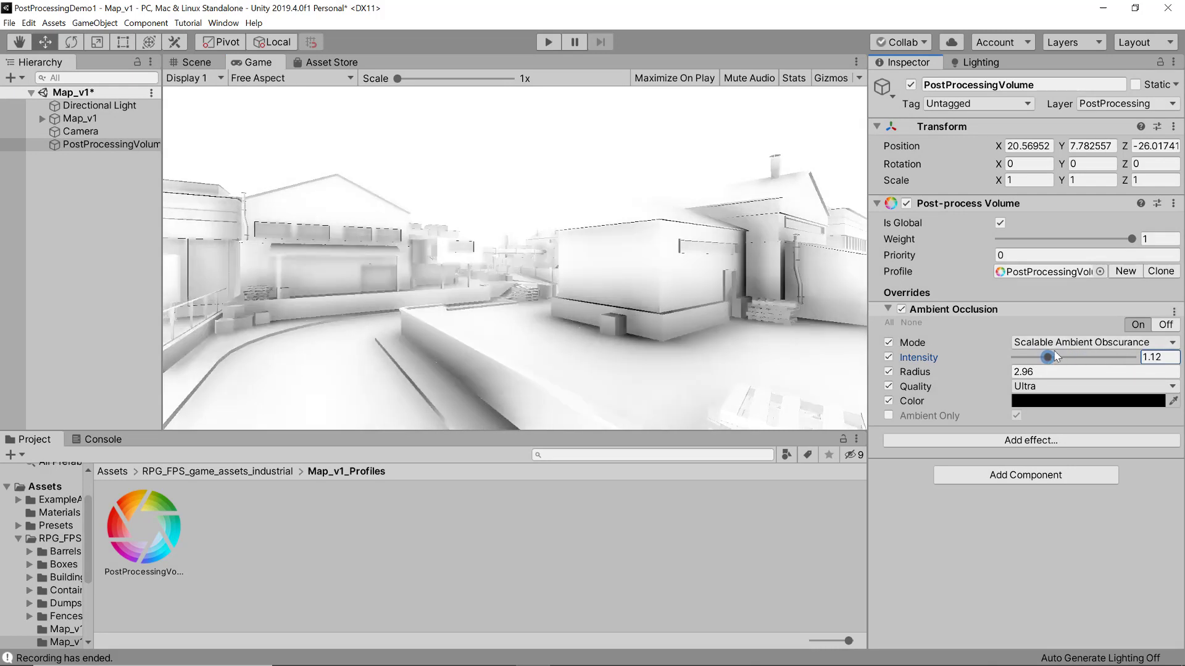
{"action": "mouse_move", "coordinate": [1053, 360]}
{"action": "left_mouse_down"}
{"action": "mouse_move", "coordinate": [1078, 361]}
{"action": "mouse_move", "coordinate": [1034, 362]}
{"action": "mouse_move", "coordinate": [1047, 362]}
{"action": "left_mouse_up"}
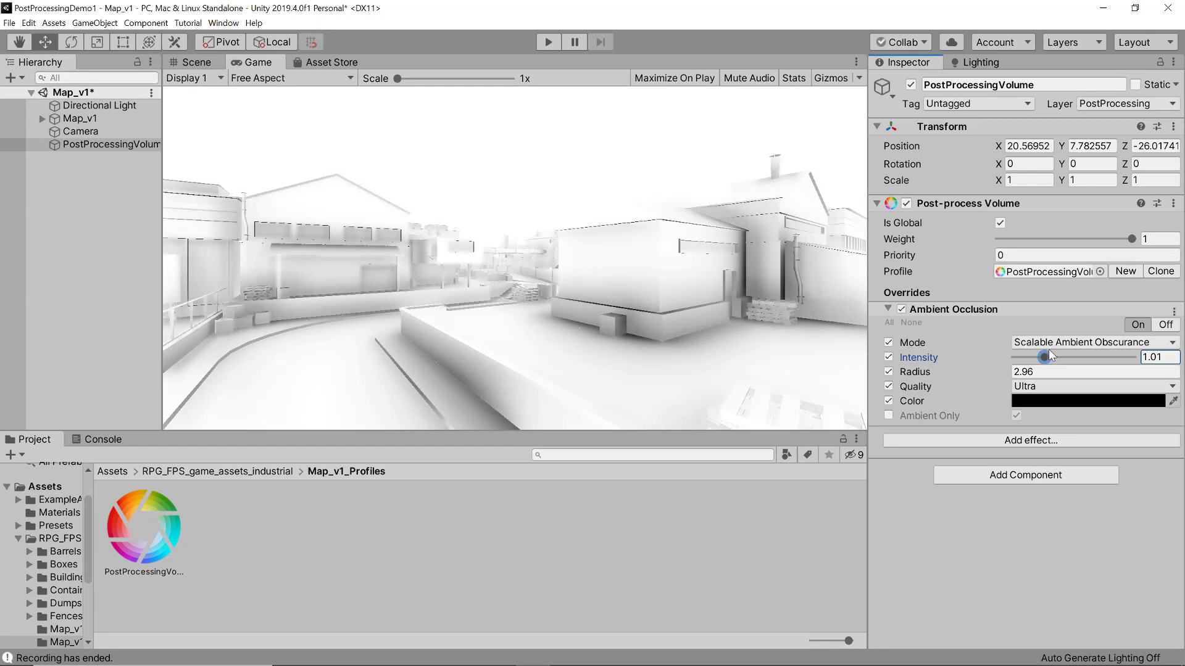
{"action": "mouse_move", "coordinate": [1047, 364]}
{"action": "left_mouse_down"}
{"action": "mouse_move", "coordinate": [1115, 359]}
{"action": "mouse_move", "coordinate": [1045, 357]}
{"action": "left_mouse_up"}
- Set the Debug Overlay of the Camera's Post-process Debug component to None
{"action": "left_click", "coordinate": [80, 132]}
{"action": "left_click", "coordinate": [1049, 520]}
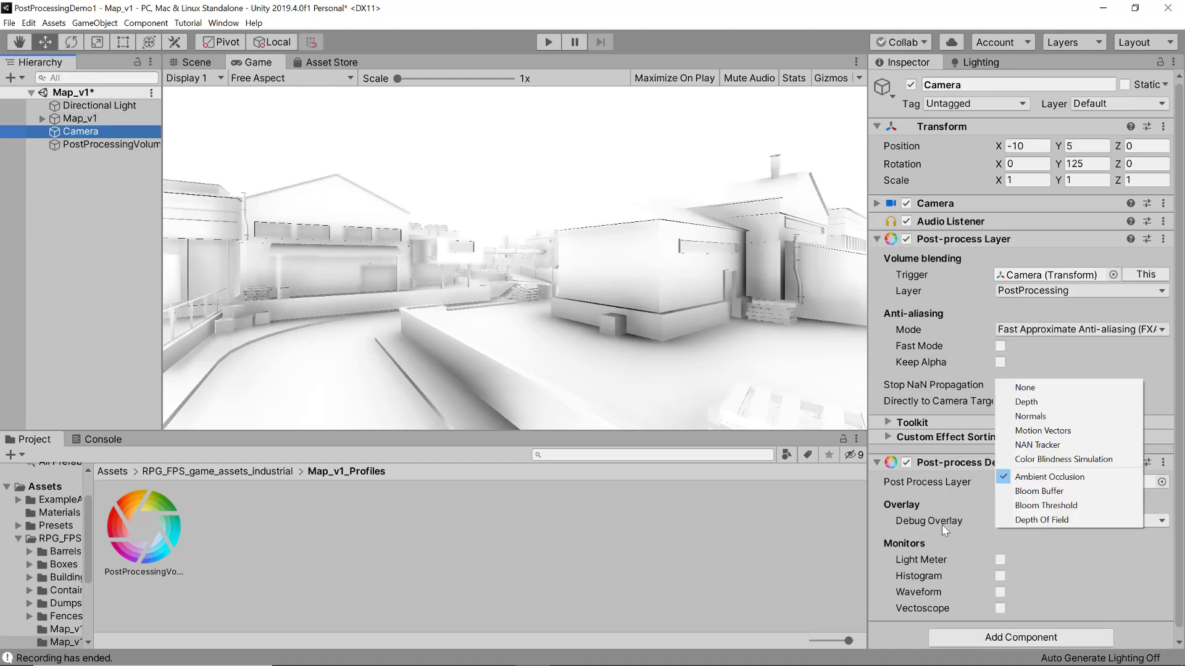
{"action": "left_click", "coordinate": [1012, 388]}
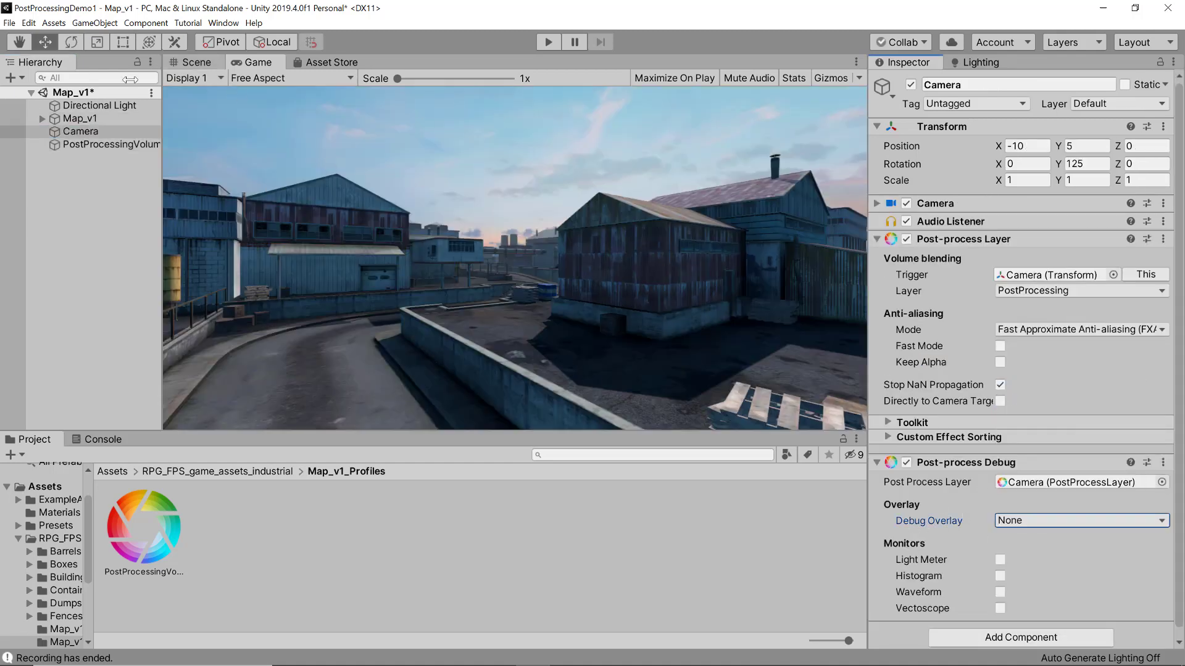
- Add an Auto Exposure effect to PostProcessingVolume and disable its Ambient Occlusion effect
{"action": "left_click", "coordinate": [81, 144]}
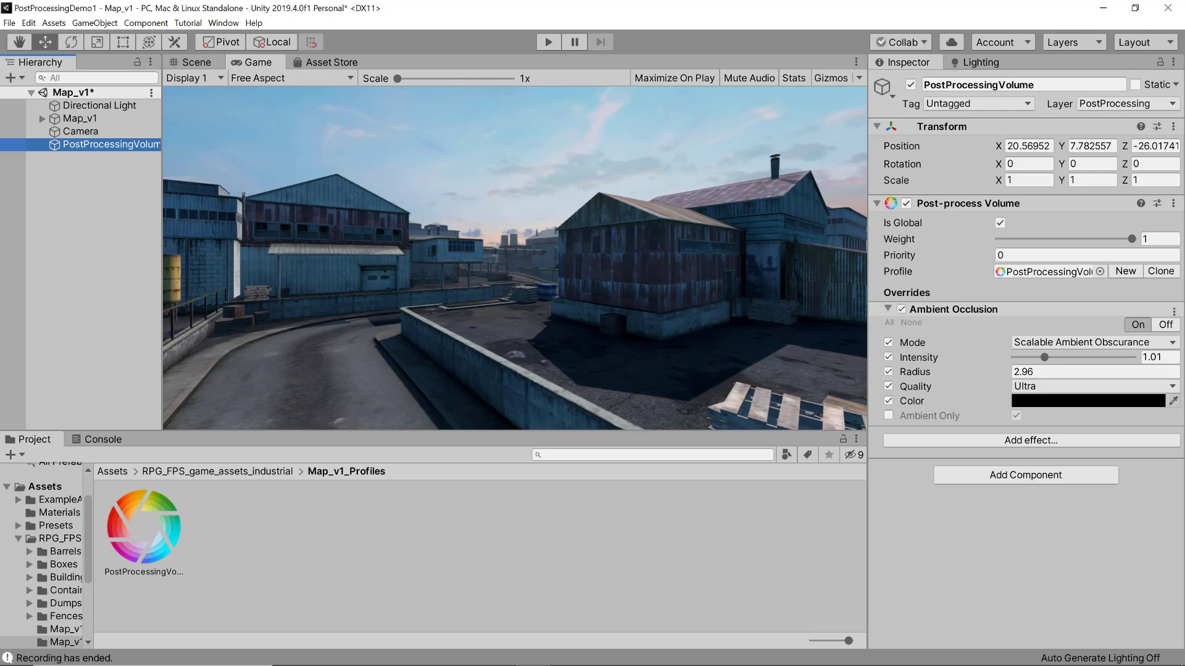
{"action": "left_click", "coordinate": [987, 440]}
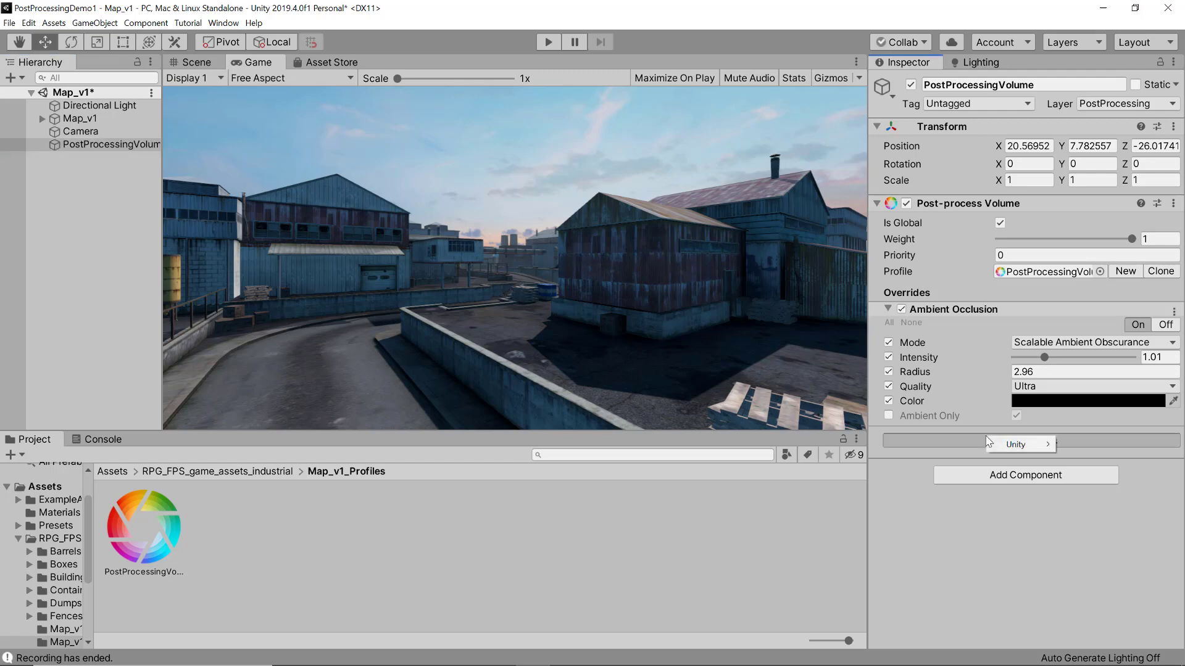
{"action": "mouse_move", "coordinate": [1018, 444]}
{"action": "left_click", "coordinate": [901, 459]}
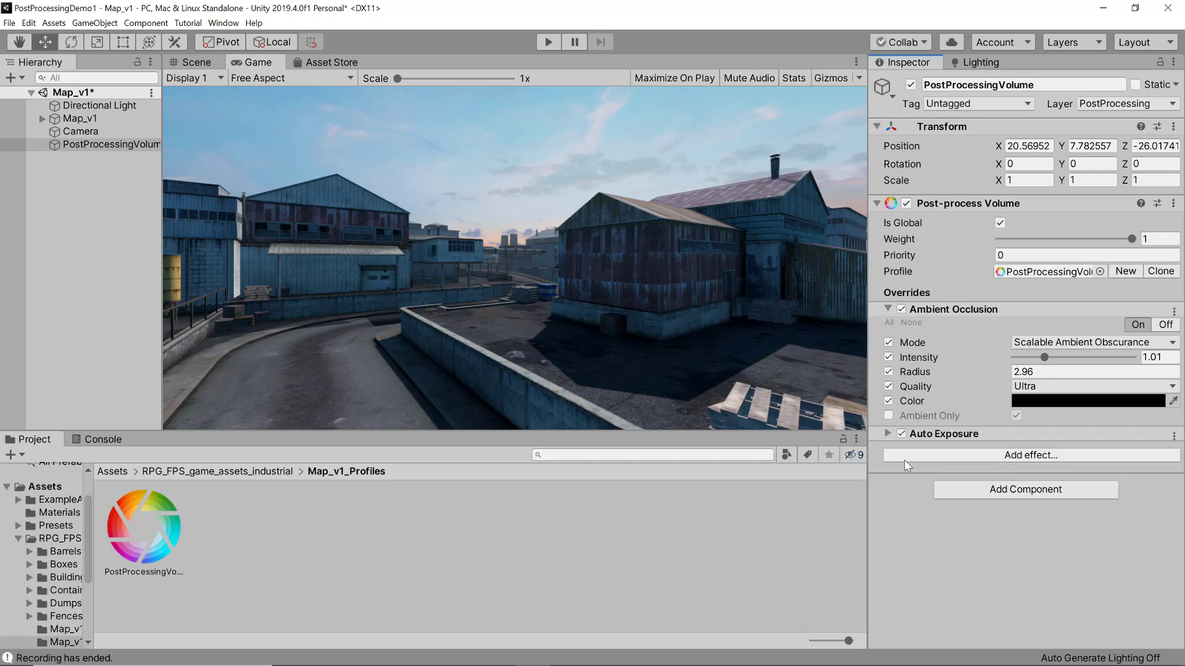
{"action": "left_click", "coordinate": [901, 309]}
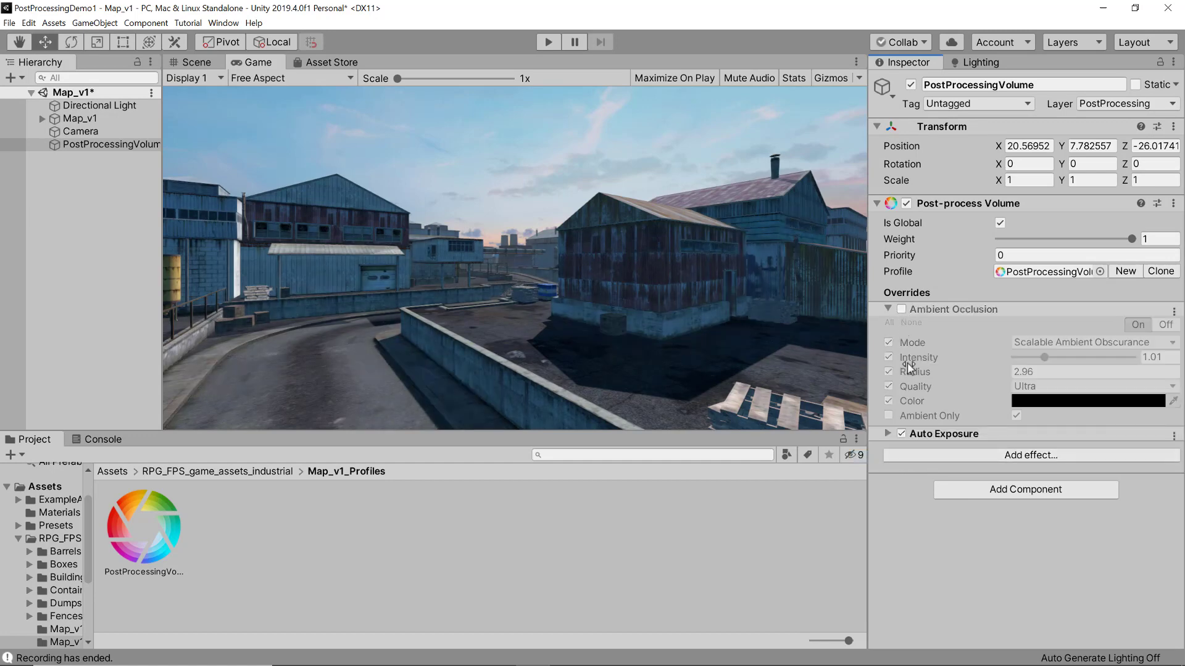
- Enable Auto Exposure's Filtering, Minimum and Maximum overrides, setting the minimum to -6.4 EV and the maximum to -0.2 EV
{"action": "left_click", "coordinate": [888, 434]}
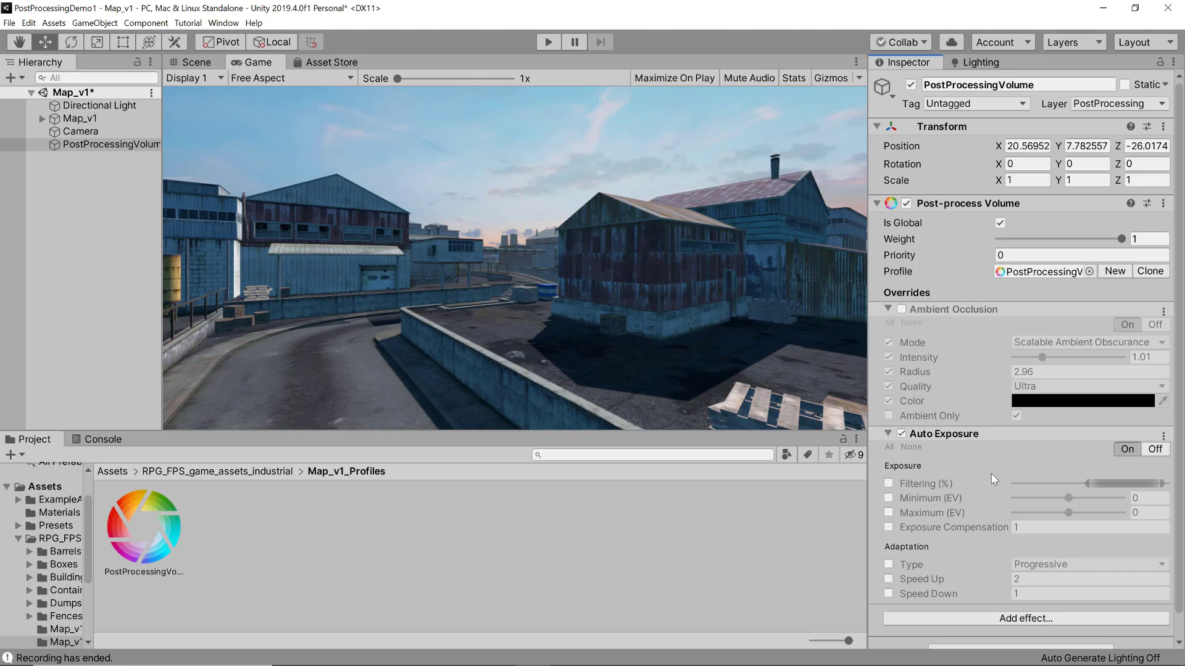
{"action": "left_click", "coordinate": [888, 484]}
{"action": "left_click", "coordinate": [889, 498]}
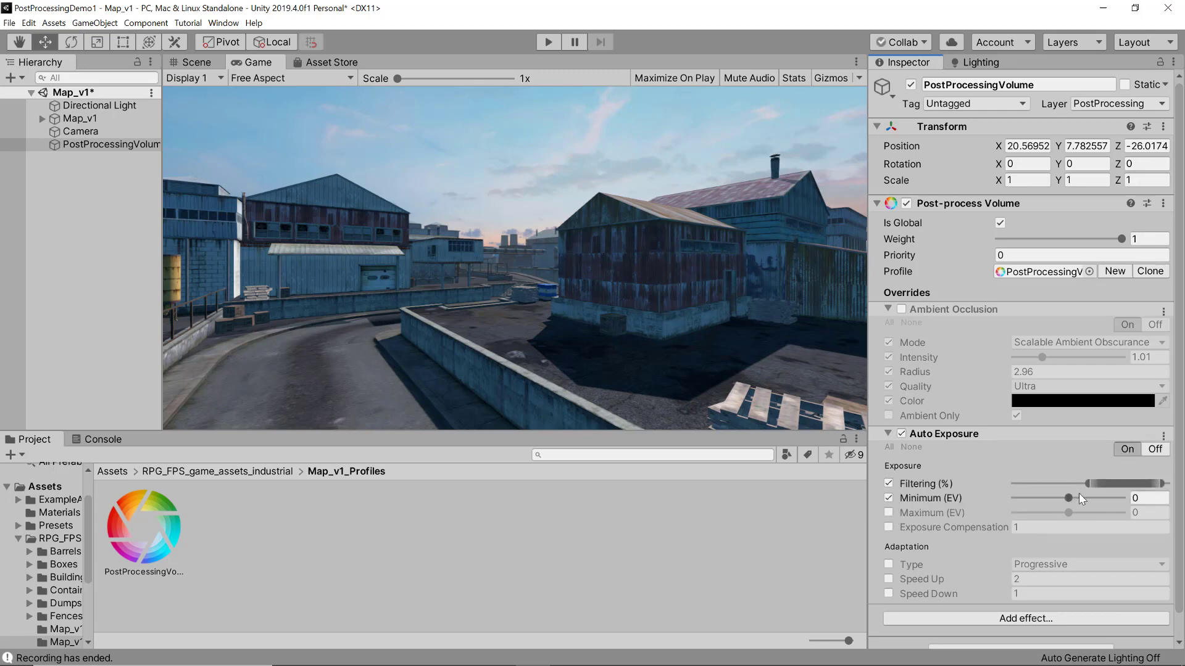
{"action": "mouse_move", "coordinate": [1079, 496]}
{"action": "left_mouse_down"}
{"action": "mouse_move", "coordinate": [1025, 503]}
{"action": "mouse_move", "coordinate": [1083, 498]}
{"action": "mouse_move", "coordinate": [1064, 504]}
{"action": "left_mouse_up"}
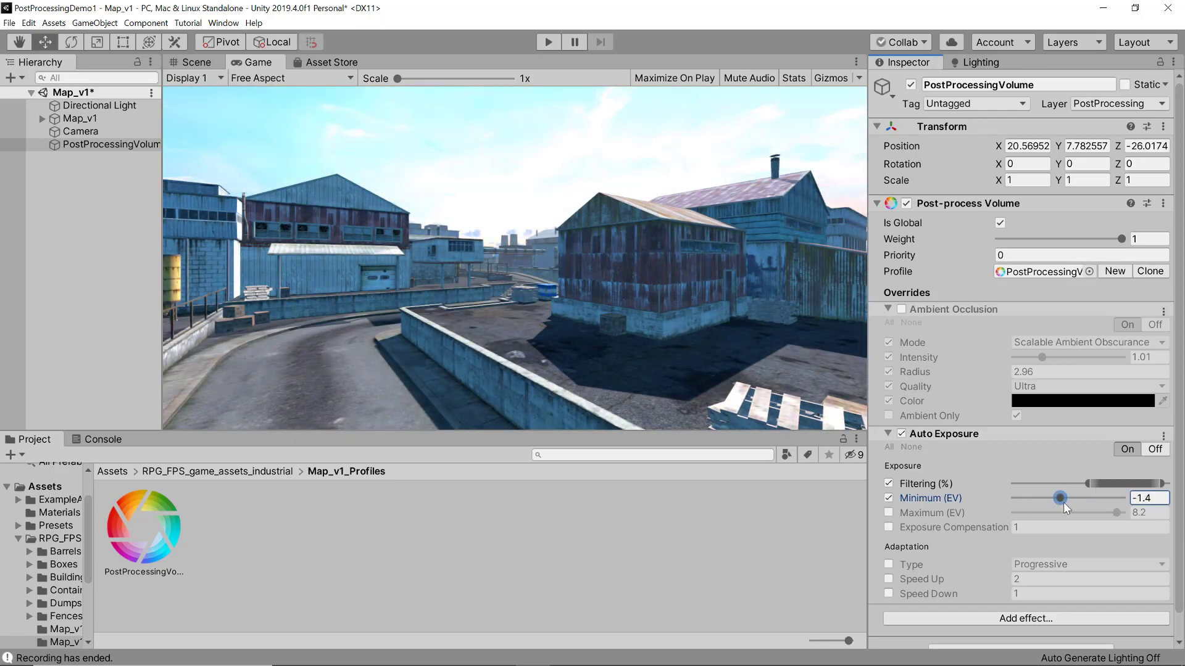
{"action": "left_click", "coordinate": [888, 513]}
{"action": "left_click_drag", "start_coordinate": [1114, 514], "coordinate": [1065, 512]}
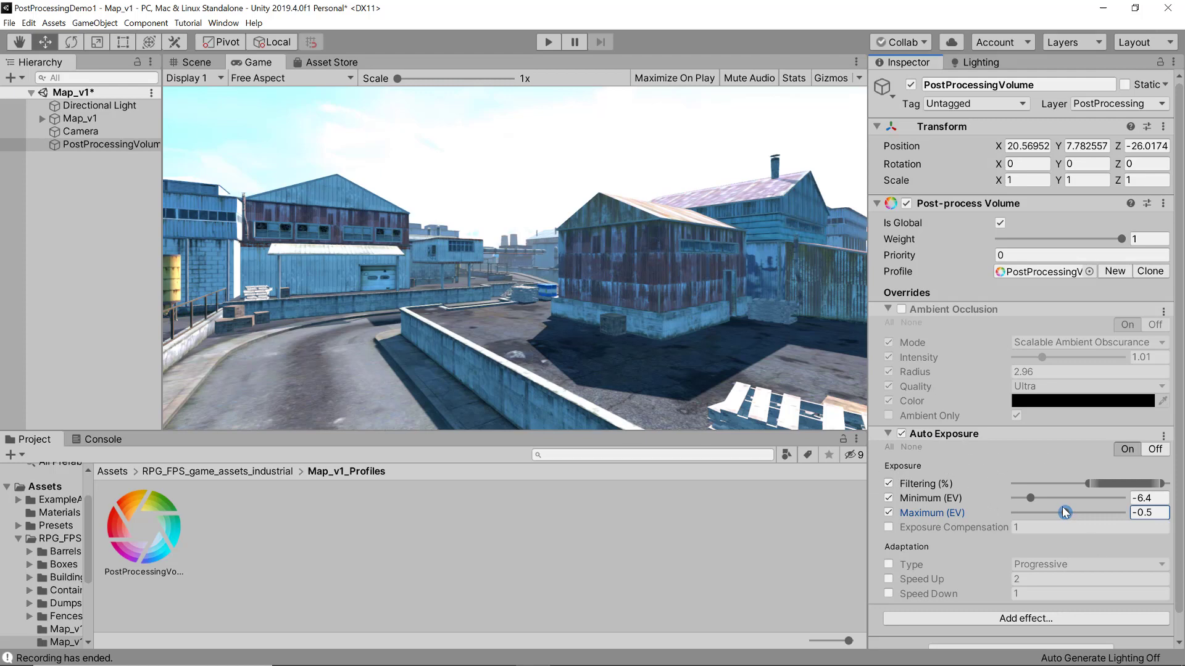
{"action": "mouse_move", "coordinate": [1065, 514]}
{"action": "left_mouse_down"}
{"action": "mouse_move", "coordinate": [1044, 516]}
{"action": "mouse_move", "coordinate": [1066, 517]}
{"action": "left_mouse_up"}
- Collapse the Ambient Occlusion and Auto Exposure settings, add a Bloom effect to the volume and expand it
{"action": "left_click", "coordinate": [887, 309]}
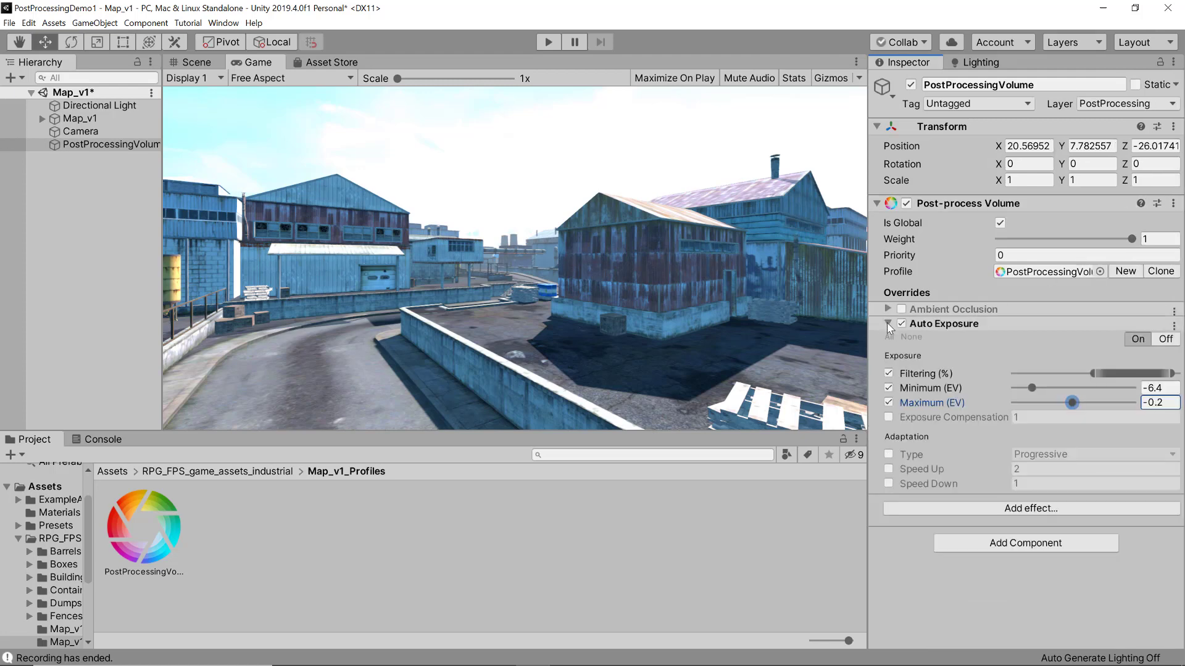
{"action": "left_click", "coordinate": [887, 324]}
{"action": "left_click", "coordinate": [987, 345]}
{"action": "mouse_move", "coordinate": [1012, 360]}
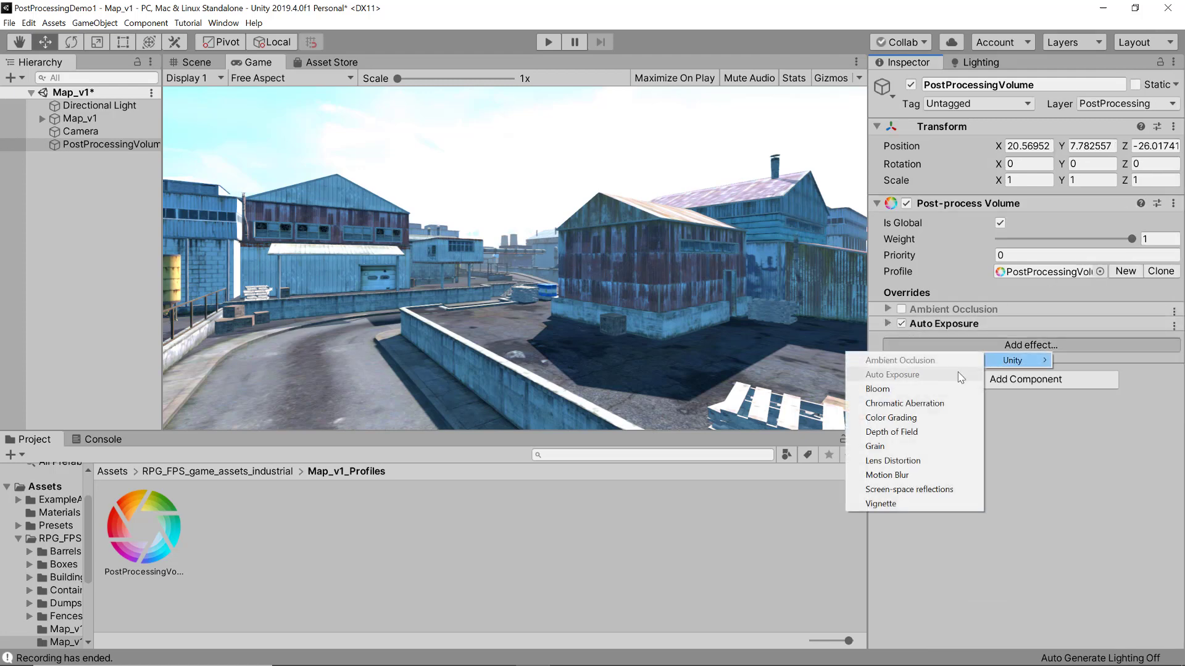
{"action": "left_click", "coordinate": [917, 388]}
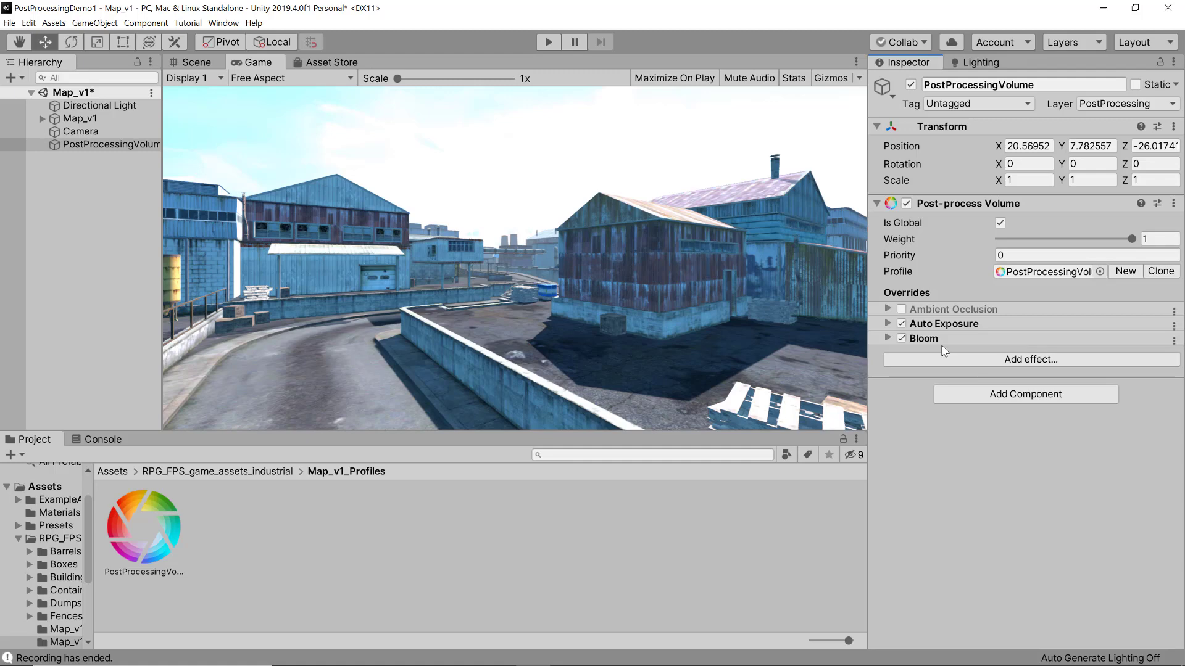
{"action": "left_click", "coordinate": [888, 338]}
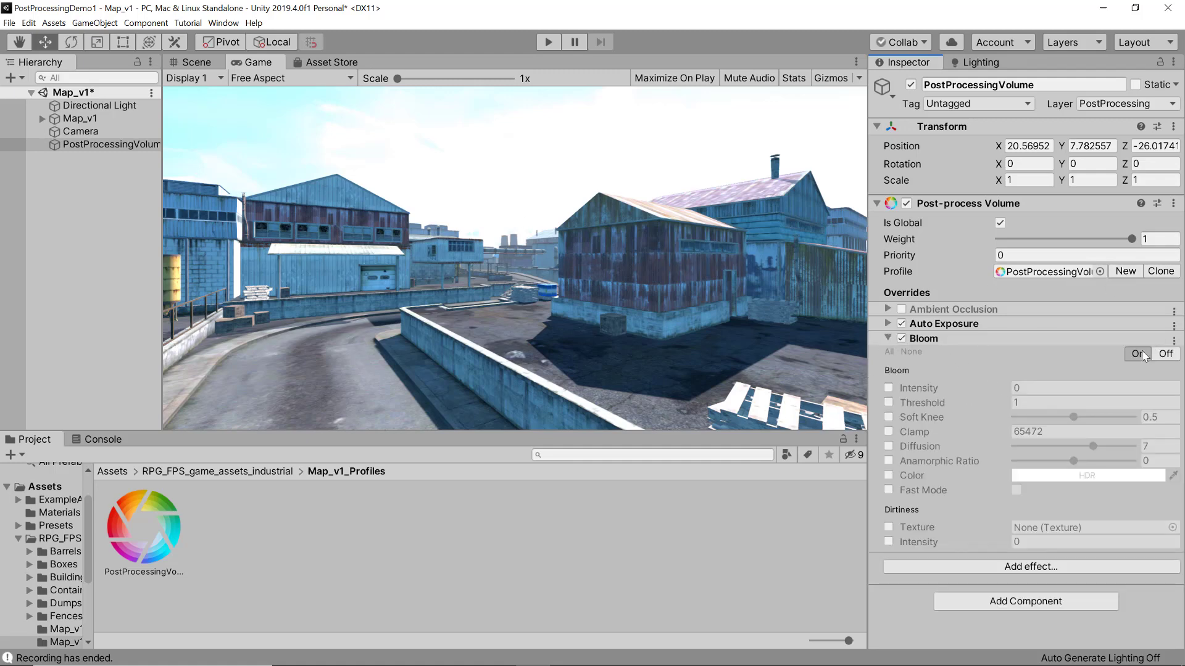
- Enable Bloom's Intensity and Threshold overrides and set the intensity to 2 and the threshold to 0.5
{"action": "left_click", "coordinate": [888, 387]}
{"action": "left_click", "coordinate": [1018, 388]}
{"action": "type", "text": "2"}
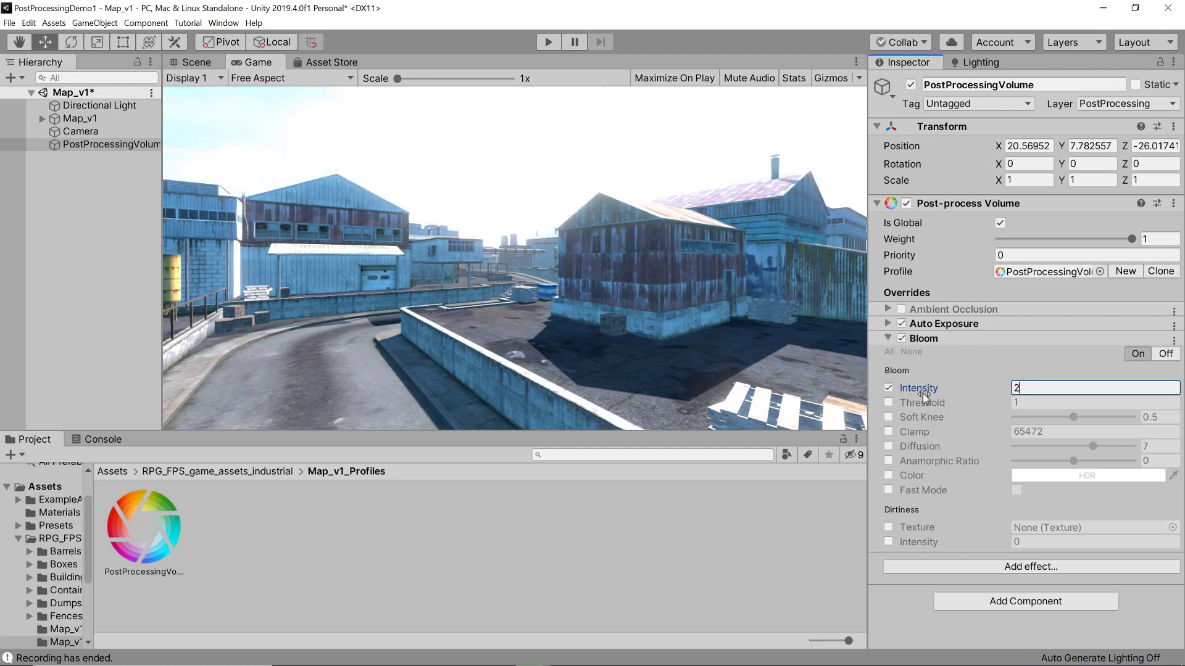
{"action": "left_click", "coordinate": [888, 402]}
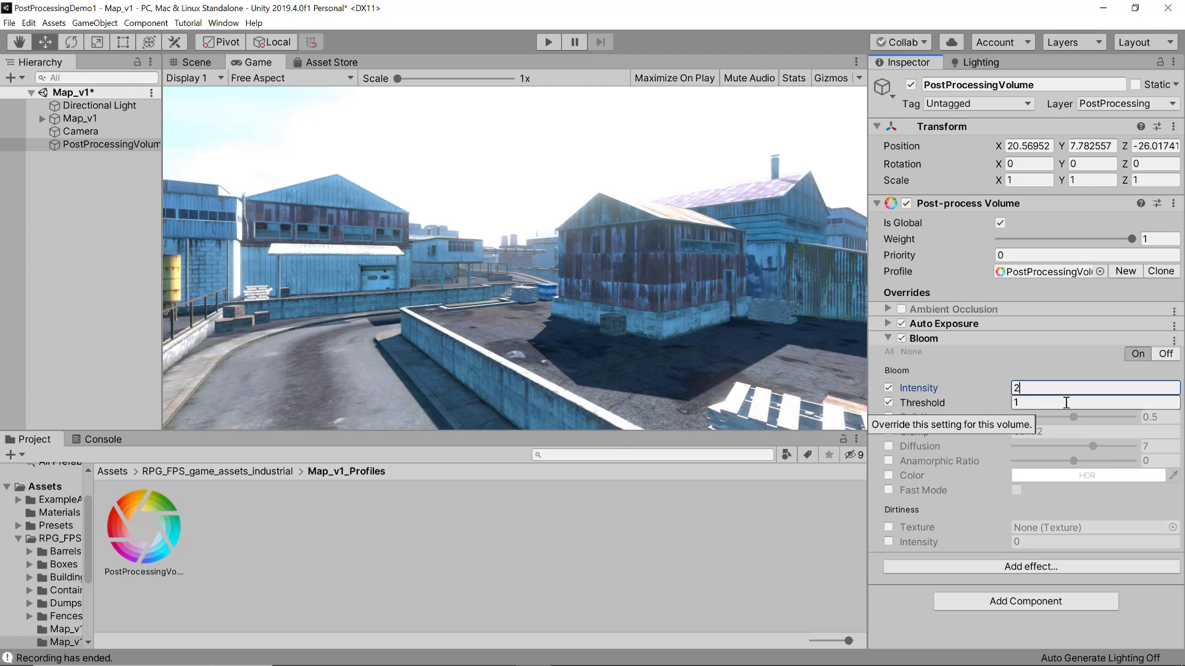
{"action": "left_click", "coordinate": [1062, 404]}
{"action": "key", "text": "BackSpace"}
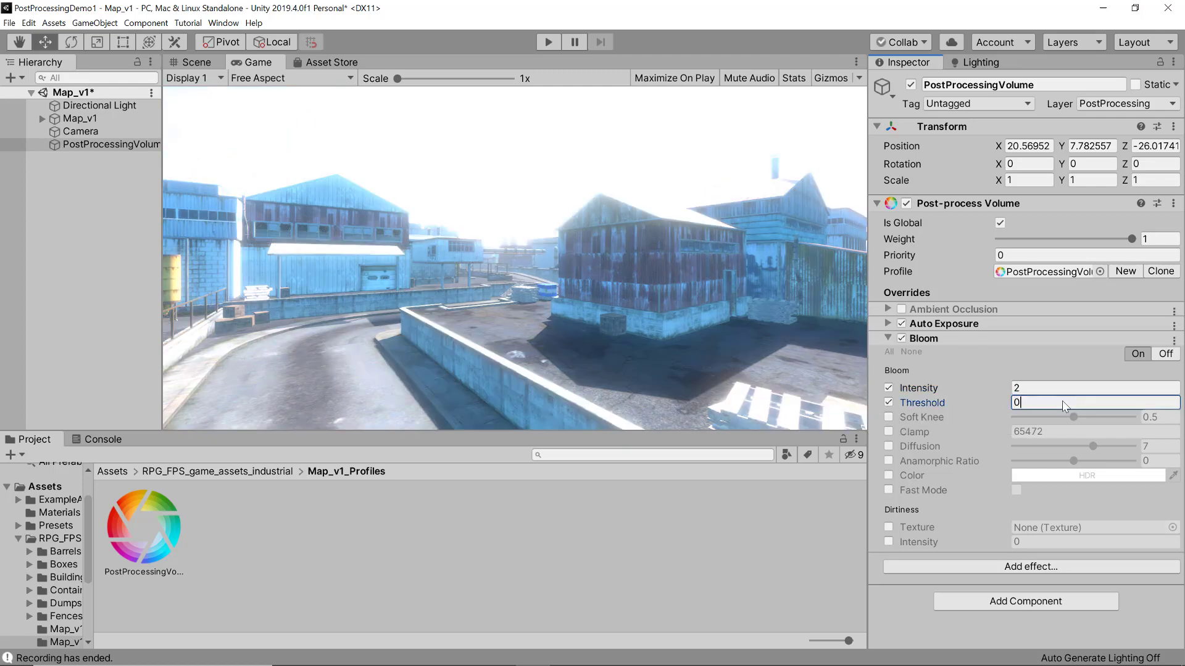
{"action": "type", "text": ".5"}
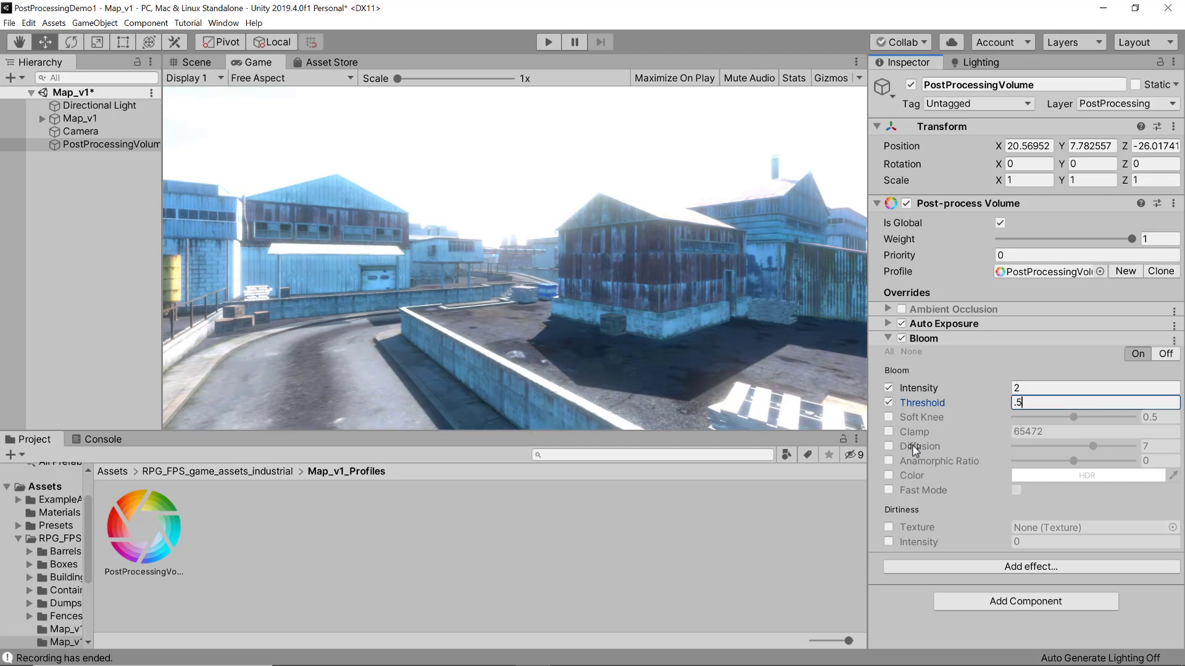
- Override Bloom's Diffusion with 3.64 and enable the Texture override under Dirtiness
{"action": "left_click", "coordinate": [889, 446]}
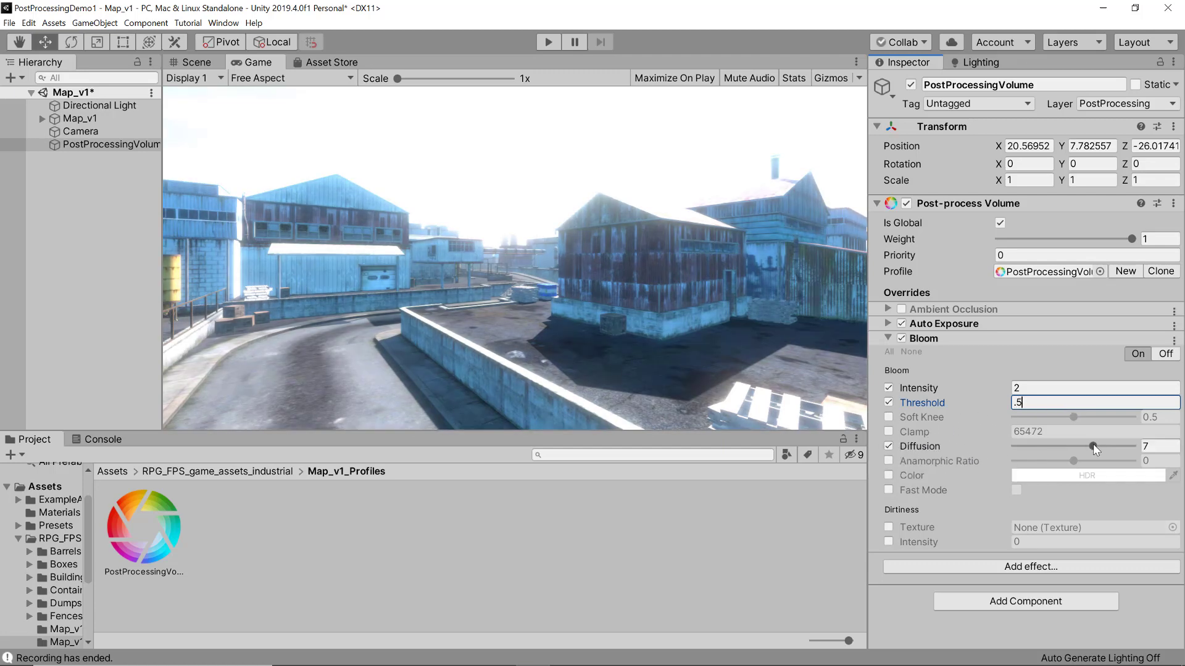
{"action": "left_click_drag", "start_coordinate": [1093, 447], "coordinate": [1052, 451]}
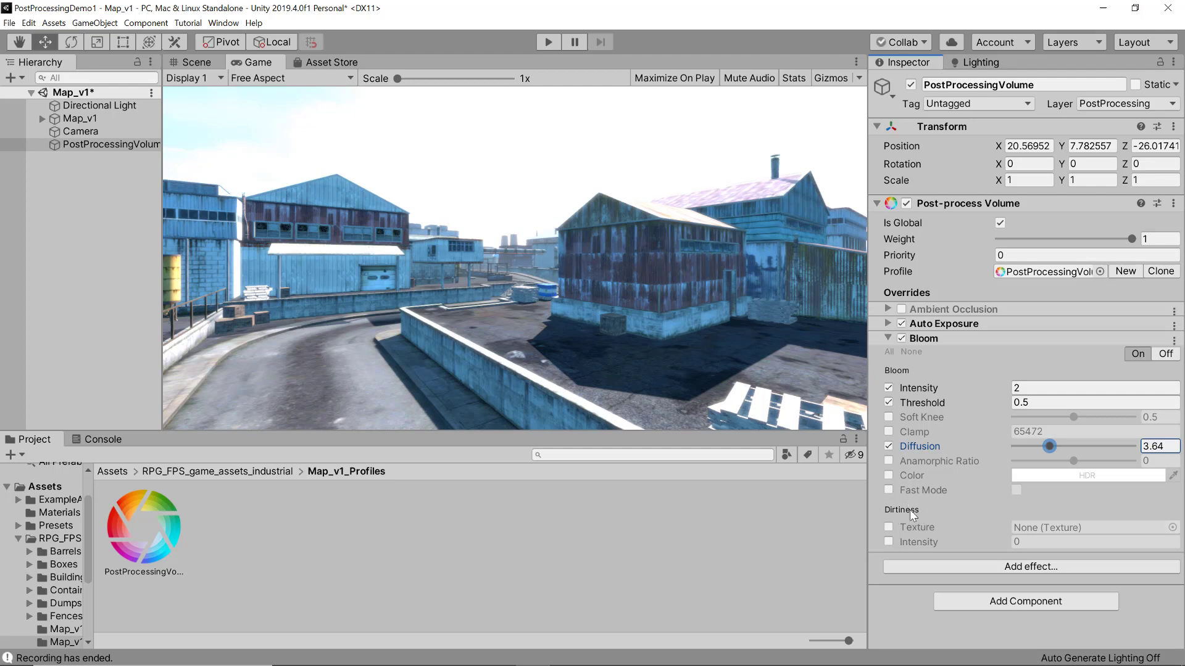
{"action": "left_click", "coordinate": [888, 527]}
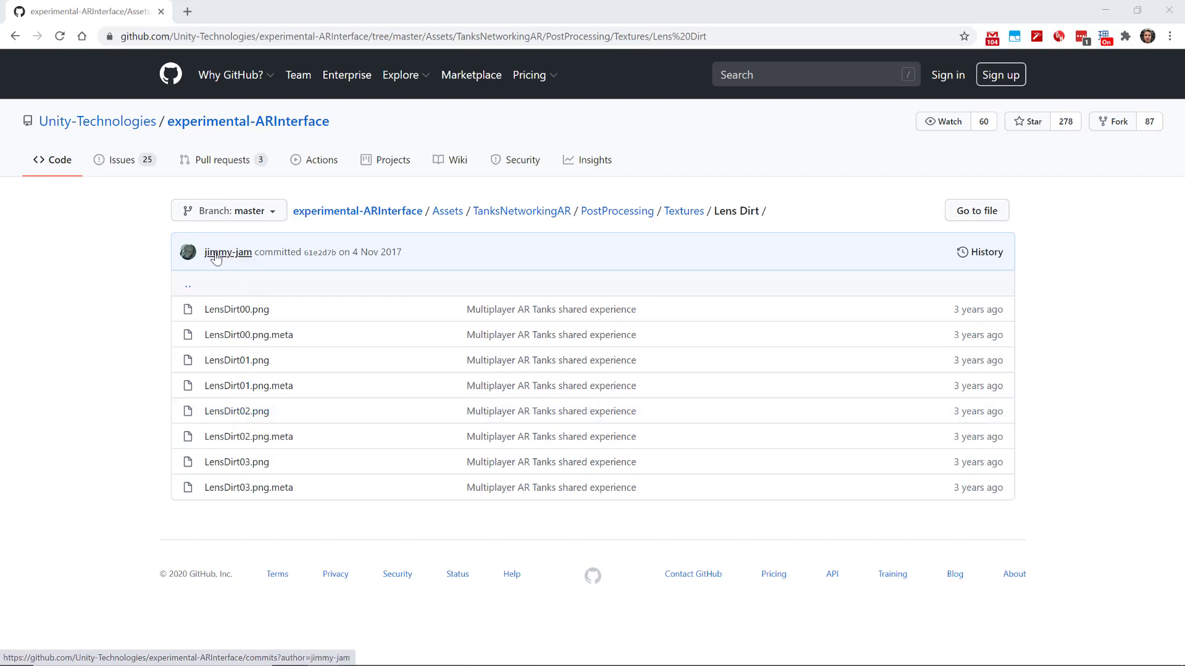
- Open LensDirt02.png from the Lens Dirt folder on GitHub in the browser and look over the image
{"action": "left_click", "coordinate": [228, 411]}
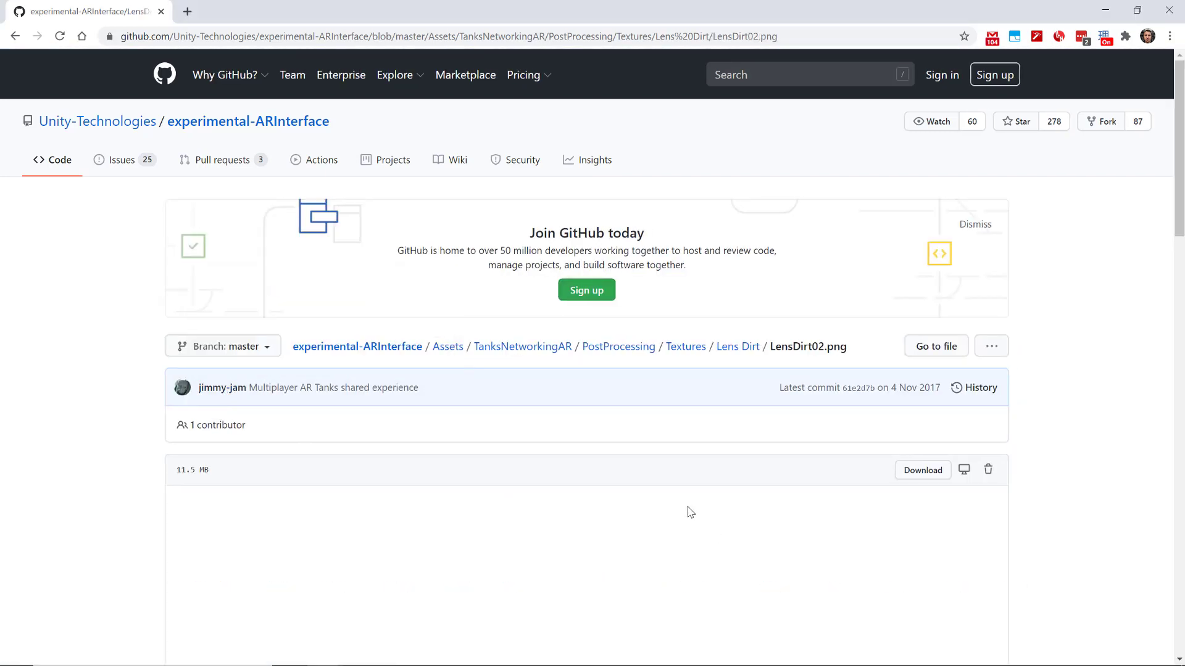
{"action": "scroll", "coordinate": [509, 445], "scroll_direction": "down", "scroll_amount": 10}
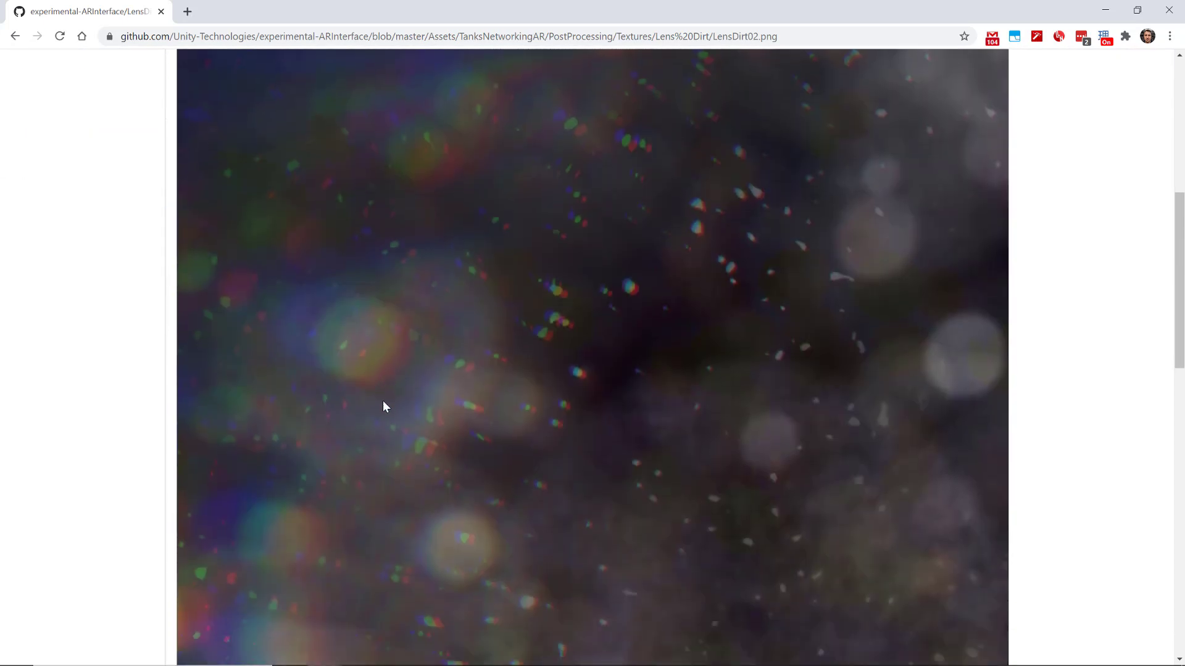
{"action": "scroll", "coordinate": [516, 362], "scroll_direction": "down", "scroll_amount": 7}
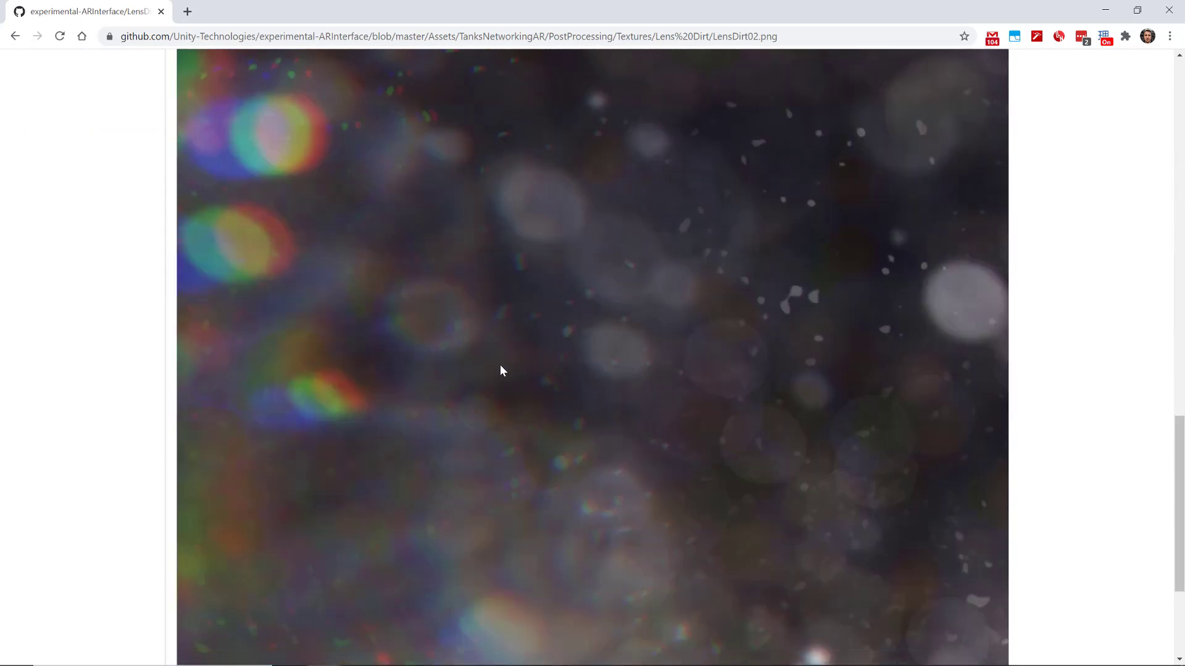
{"action": "scroll", "coordinate": [500, 368], "scroll_direction": "up", "scroll_amount": 10}
{"action": "scroll", "coordinate": [538, 377], "scroll_direction": "up", "scroll_amount": 4}
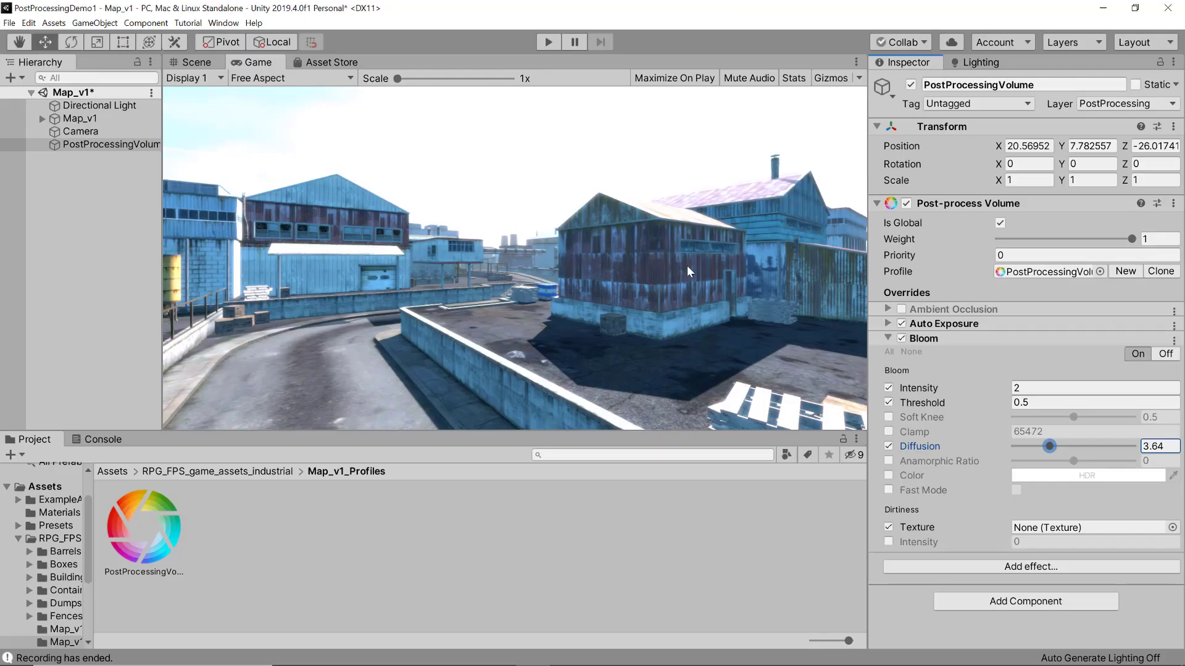
- Back in Unity, assign the LensDirt02 texture from the Assets folder as Bloom's dirtiness texture
{"action": "left_click_drag", "start_coordinate": [1039, 530], "coordinate": [45, 488]}
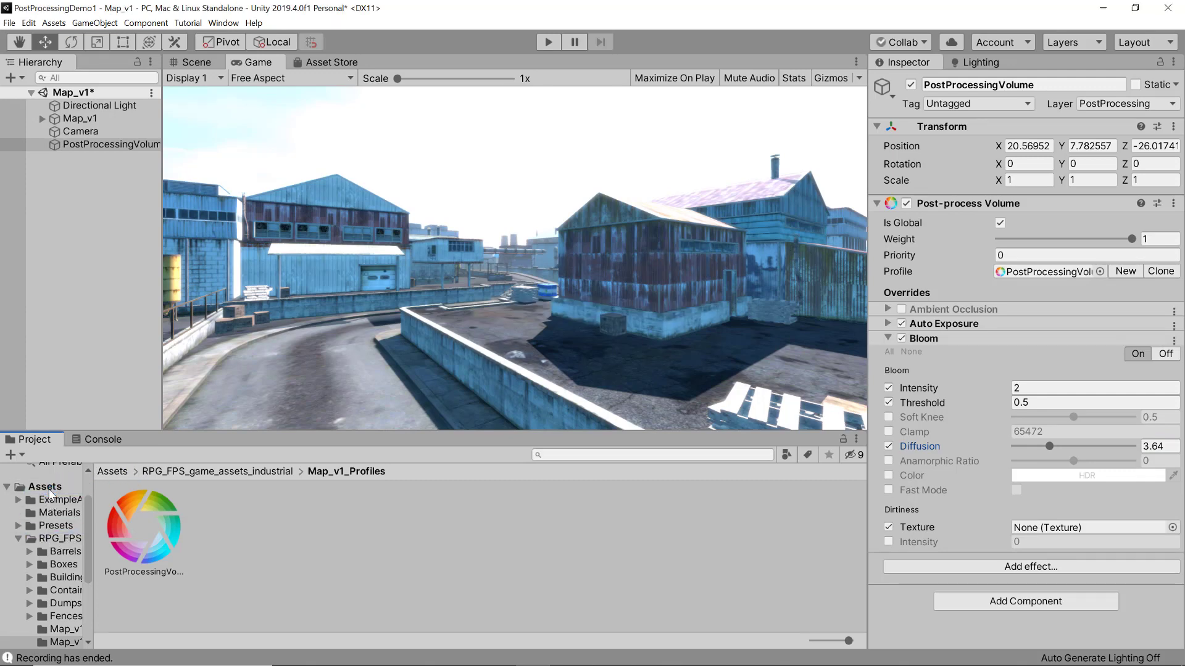
{"action": "left_click", "coordinate": [54, 491]}
{"action": "scroll", "coordinate": [338, 555], "scroll_direction": "down", "scroll_amount": 1}
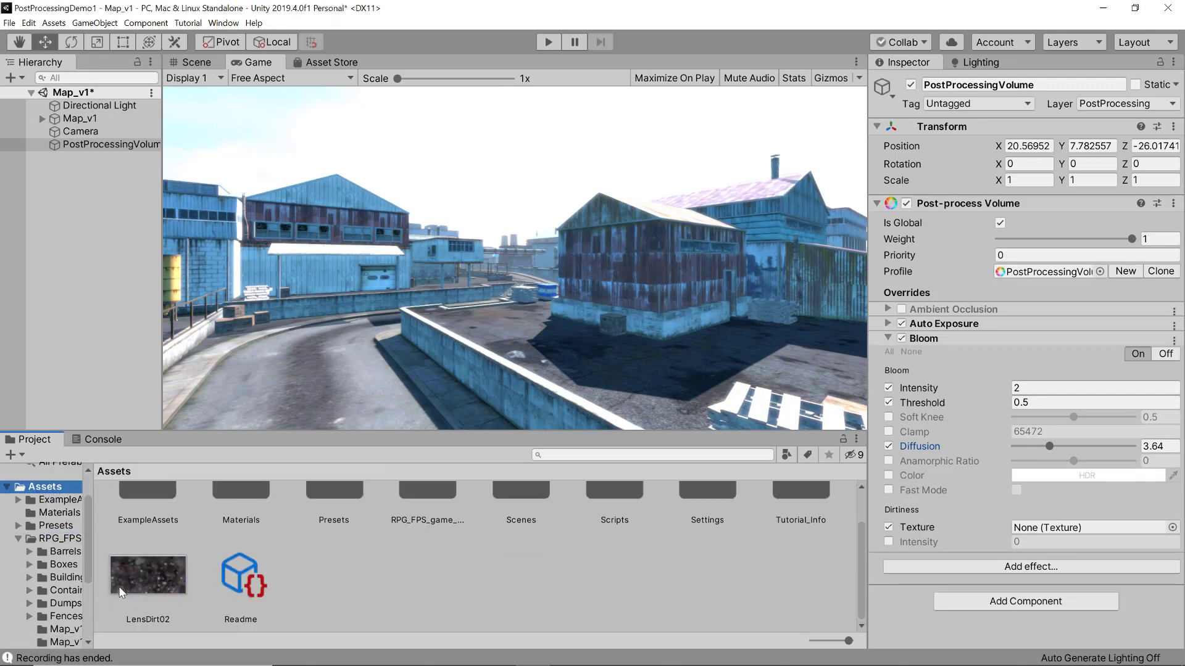
{"action": "left_click_drag", "start_coordinate": [148, 577], "coordinate": [1045, 531]}
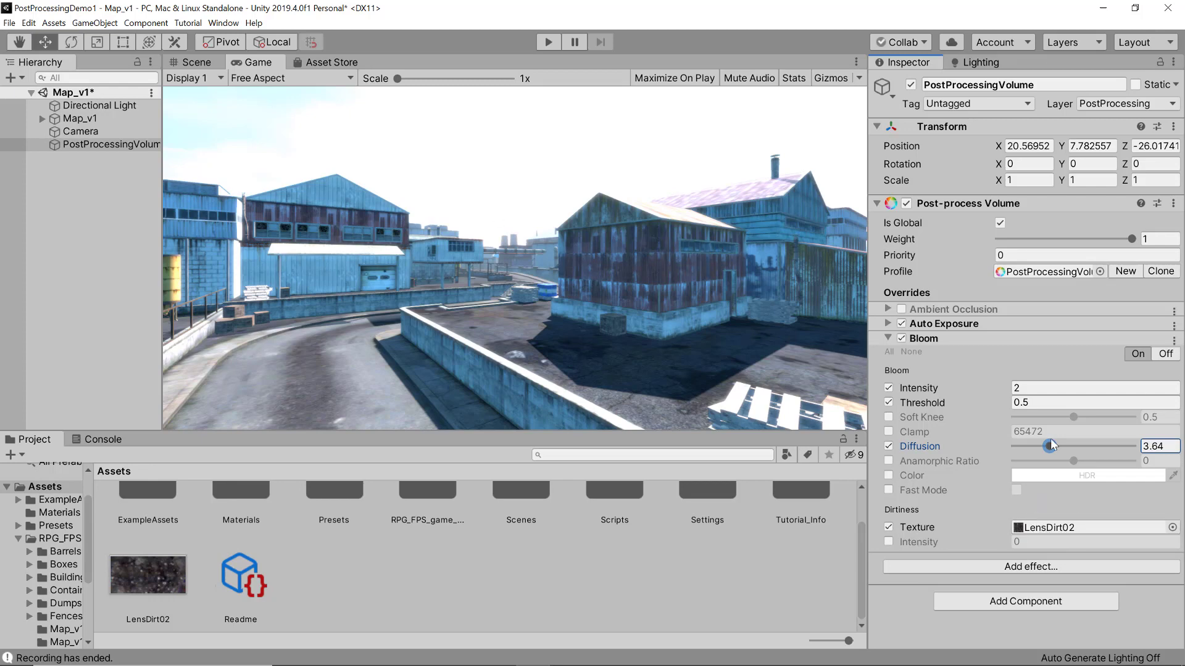
- Enable Bloom's dirtiness Intensity override, try varying its value, and enable the Anamorphic Ratio override
{"action": "left_click", "coordinate": [889, 542]}
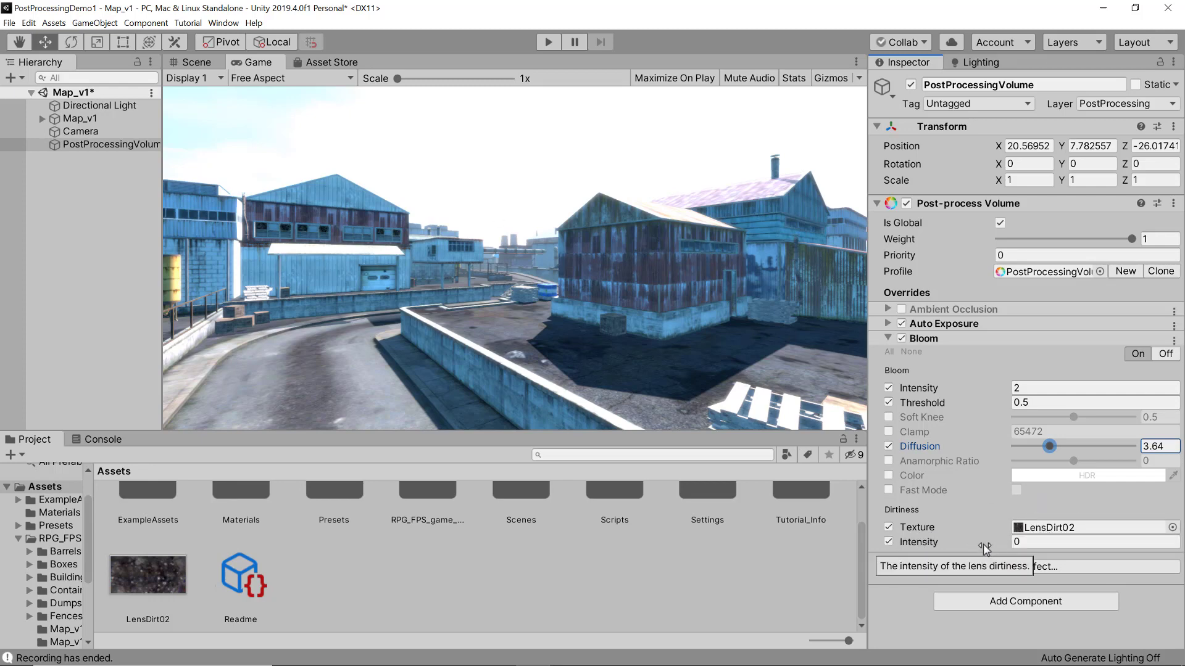
{"action": "left_click", "coordinate": [988, 546]}
{"action": "left_click_drag", "start_coordinate": [986, 543], "coordinate": [1069, 543]}
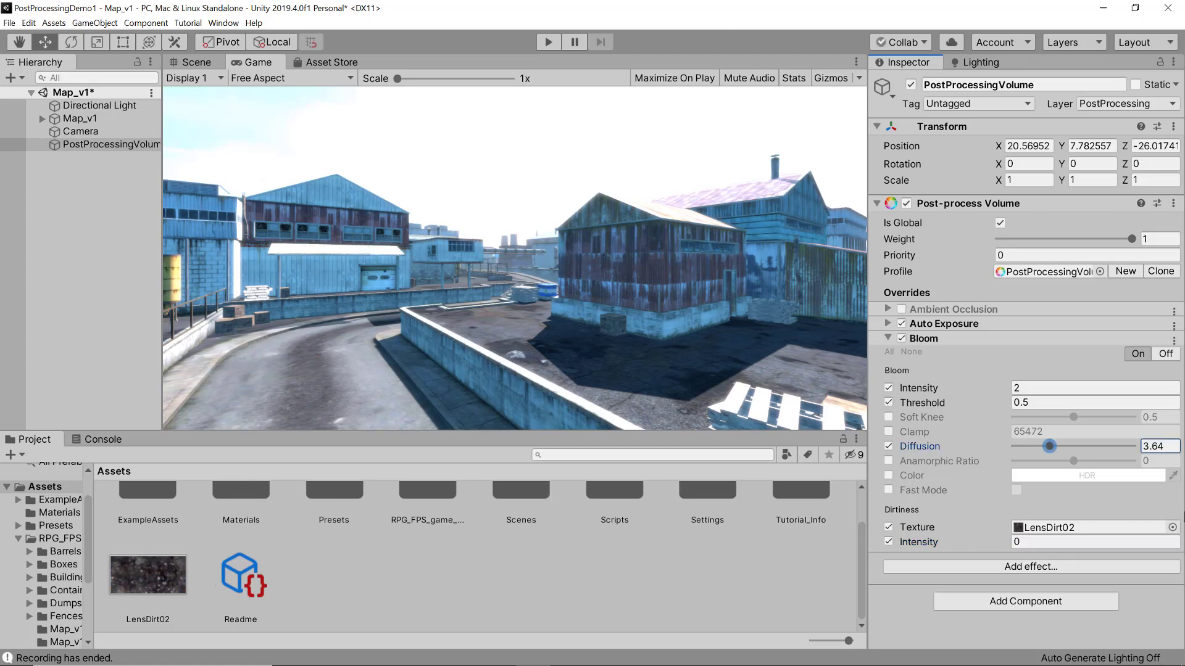
{"action": "left_click", "coordinate": [889, 463]}
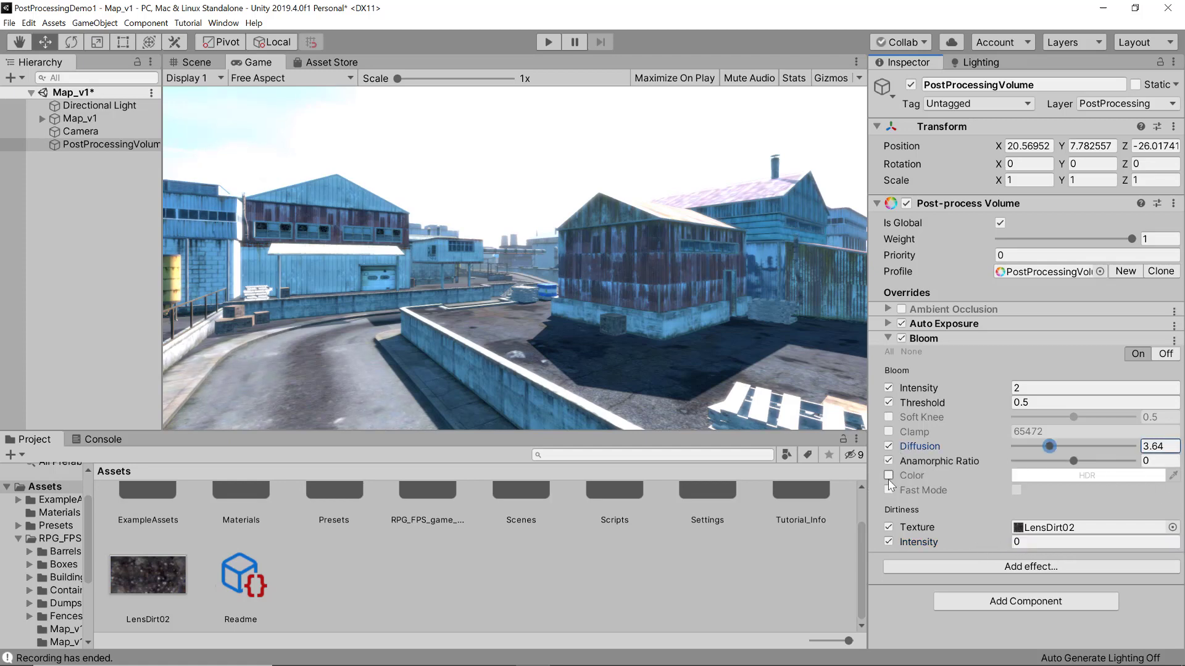
- Enable Bloom's Color and Soft Knee overrides and set Soft Knee to 0.95
{"action": "left_click", "coordinate": [888, 475]}
{"action": "left_click", "coordinate": [889, 417]}
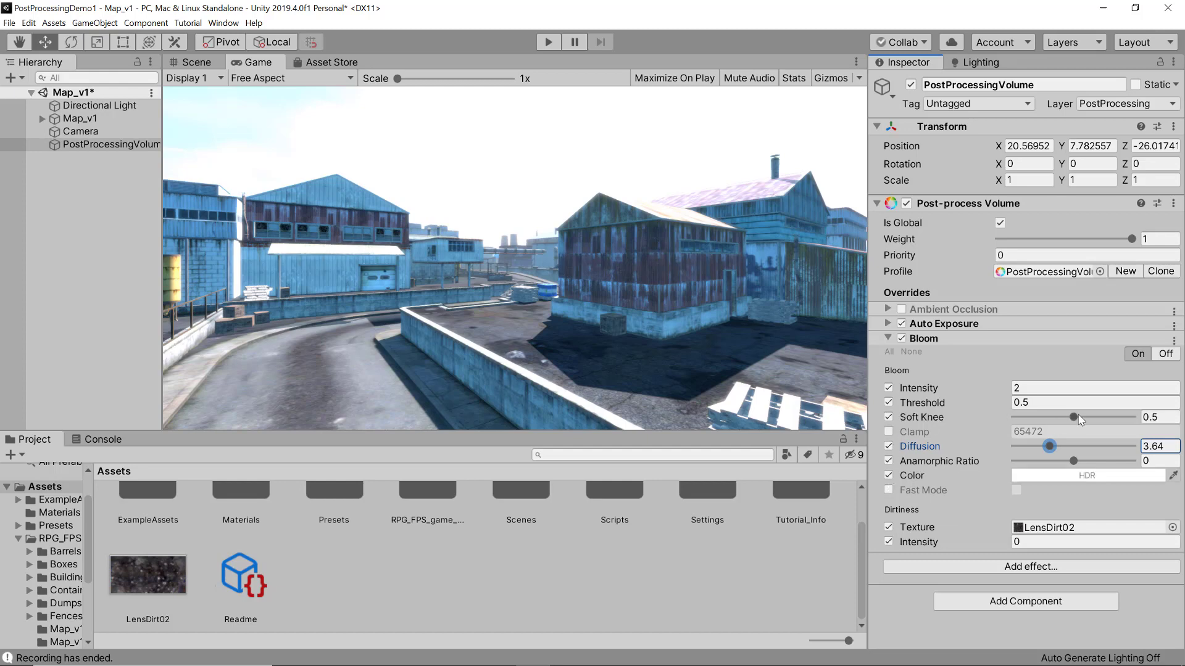
{"action": "left_click_drag", "start_coordinate": [1074, 417], "coordinate": [1127, 417]}
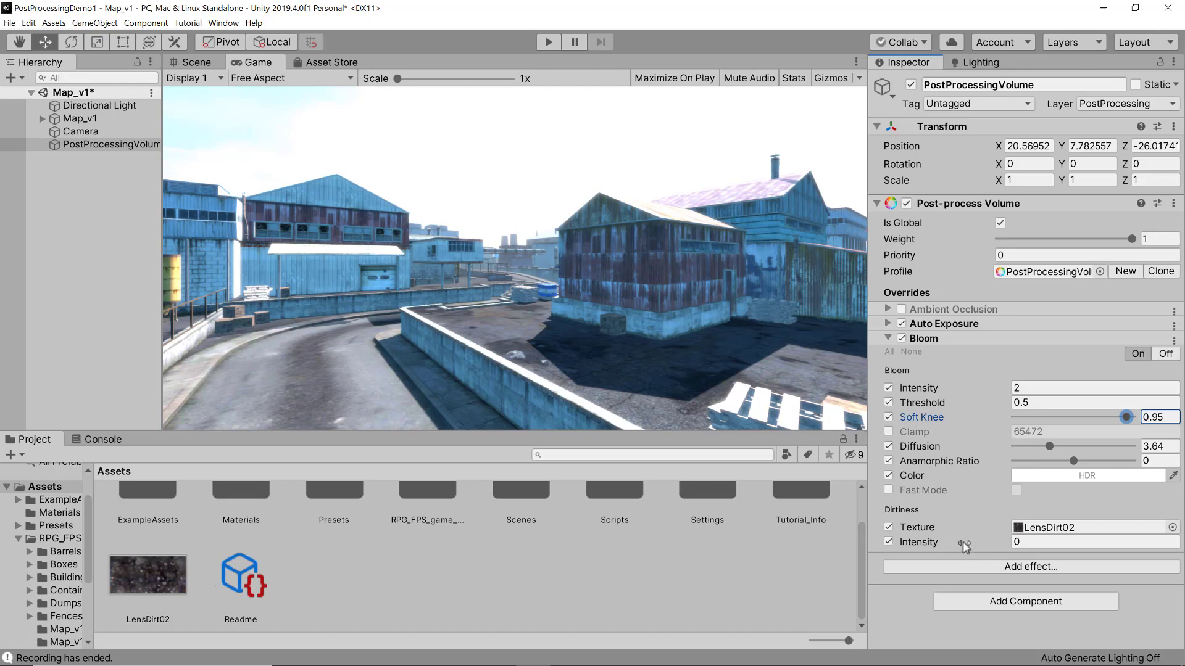
- Tune Bloom to Soft Knee 1, Diffusion 5.96, Anamorphic Ratio -0.5 and dirtiness Intensity 54.6
{"action": "left_click_drag", "start_coordinate": [964, 546], "coordinate": [1135, 548]}
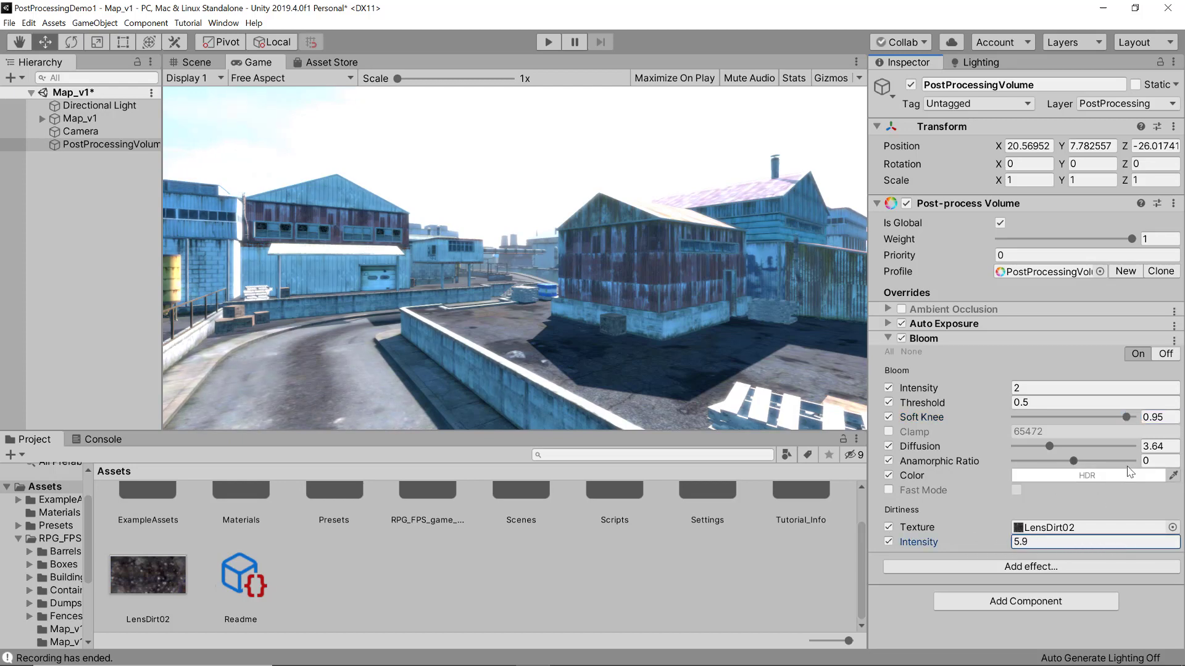
{"action": "left_click_drag", "start_coordinate": [1051, 448], "coordinate": [1079, 462]}
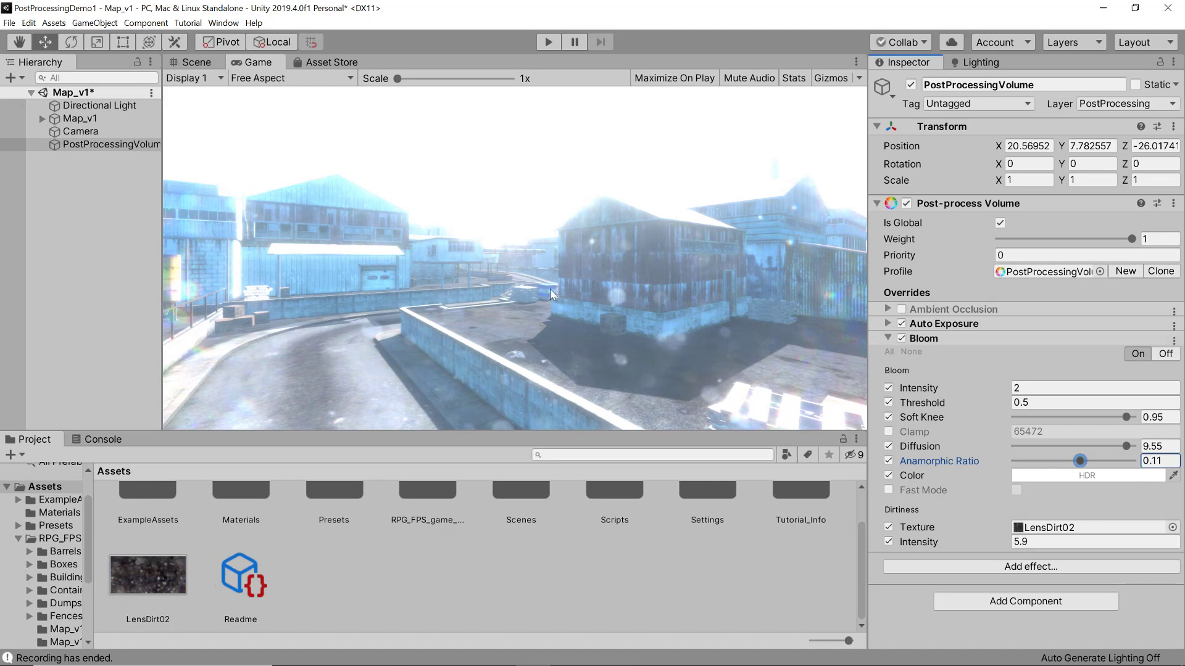
{"action": "left_click_drag", "start_coordinate": [961, 541], "coordinate": [1065, 536]}
{"action": "left_click_drag", "start_coordinate": [1101, 444], "coordinate": [1055, 449]}
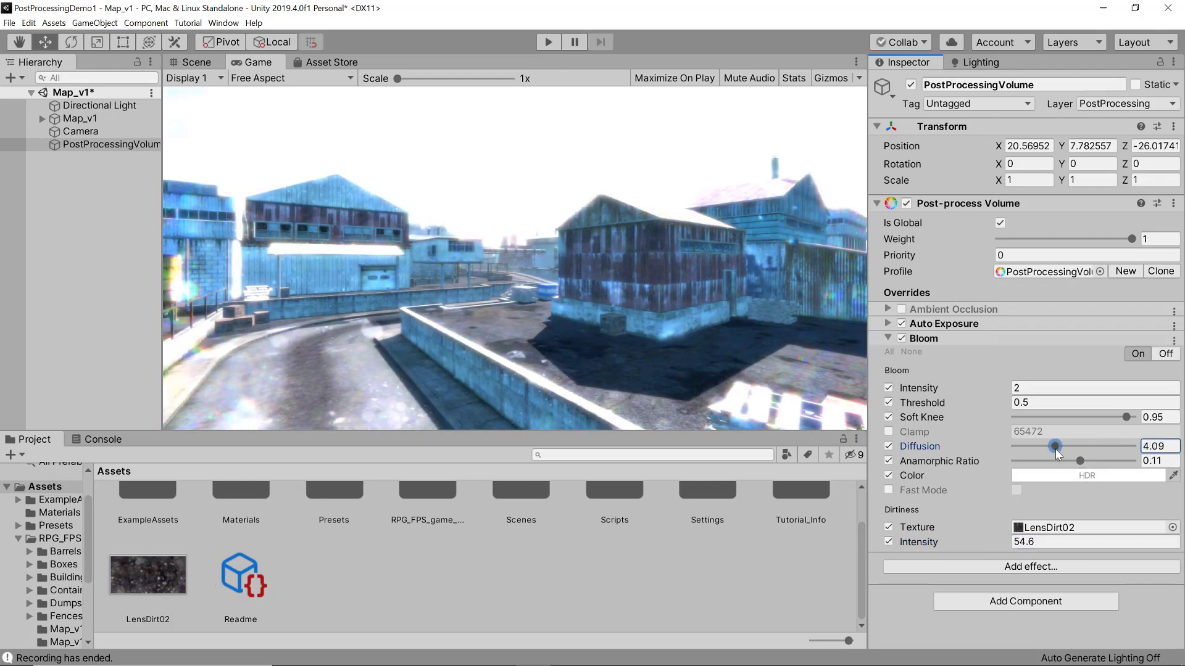
{"action": "left_click_drag", "start_coordinate": [1127, 419], "coordinate": [1154, 421]}
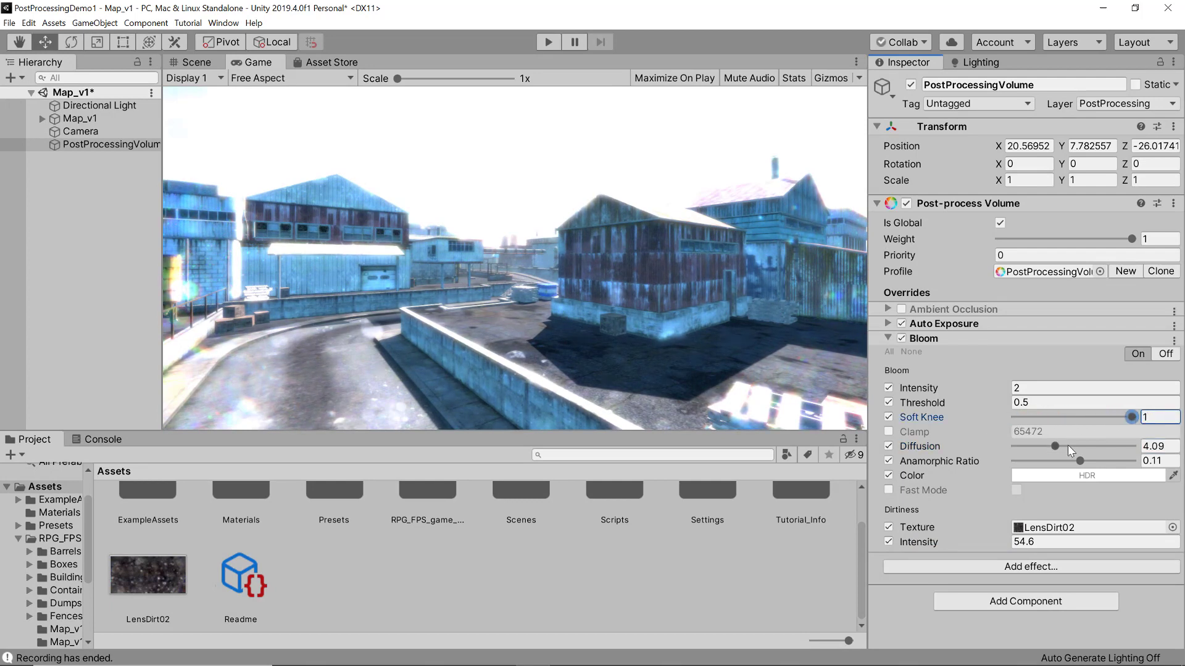
{"action": "mouse_move", "coordinate": [1054, 445]}
{"action": "left_mouse_down"}
{"action": "mouse_move", "coordinate": [1078, 445]}
{"action": "mouse_move", "coordinate": [1030, 463]}
{"action": "mouse_move", "coordinate": [1044, 462]}
{"action": "left_mouse_up"}
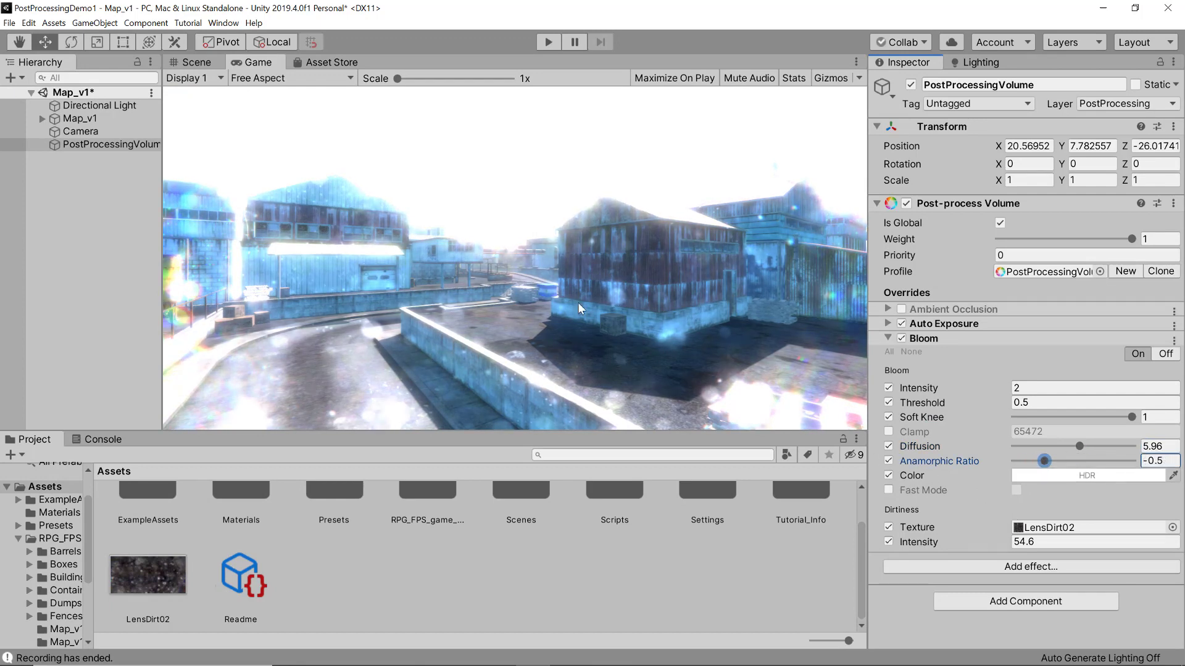
- Disable the Auto Exposure effect and raise Bloom's dirtiness Intensity to 110.9
{"action": "left_click", "coordinate": [887, 323]}
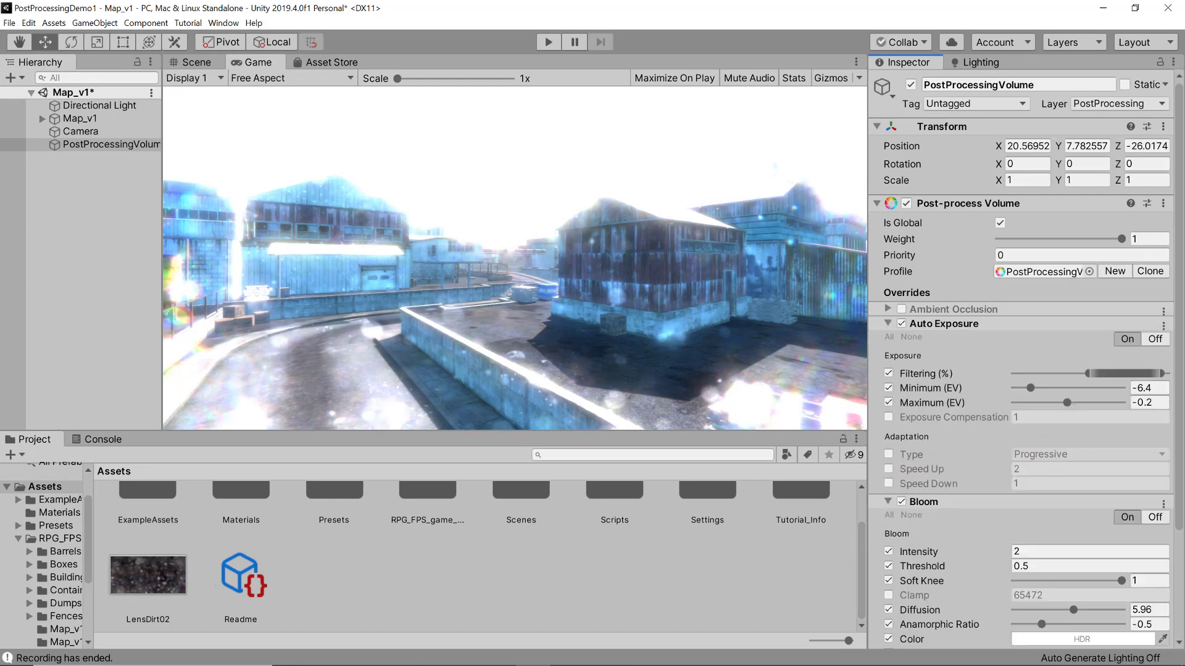
{"action": "left_click", "coordinate": [901, 323]}
{"action": "left_click", "coordinate": [887, 324]}
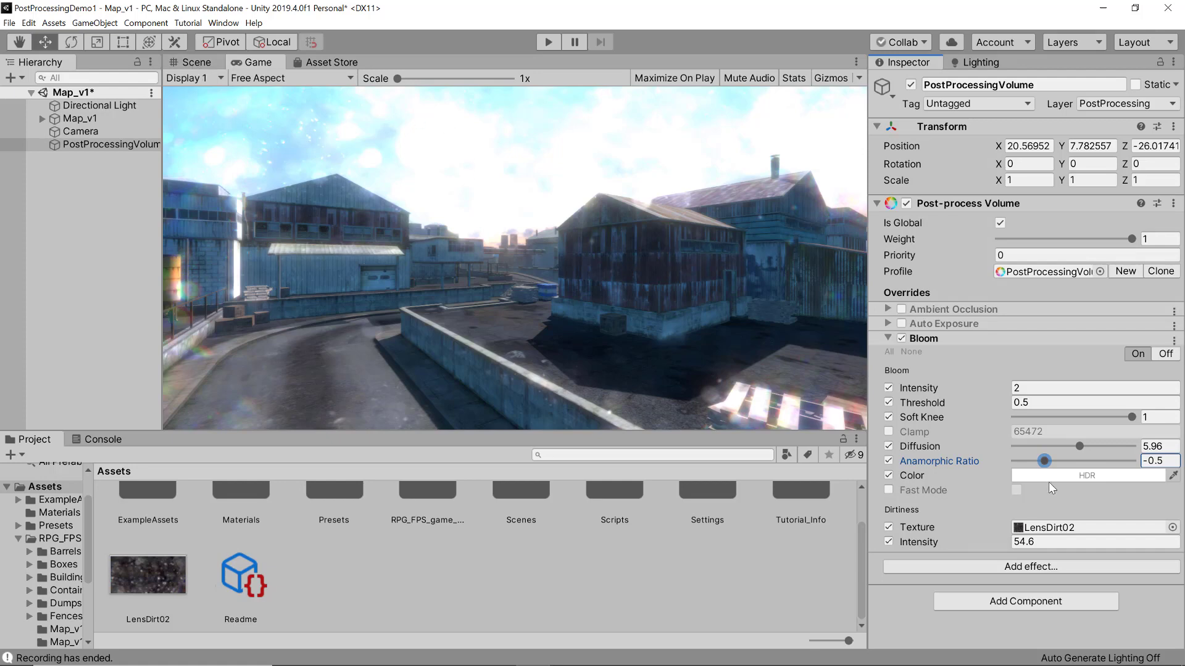
{"action": "left_click_drag", "start_coordinate": [1000, 545], "coordinate": [47, 507]}
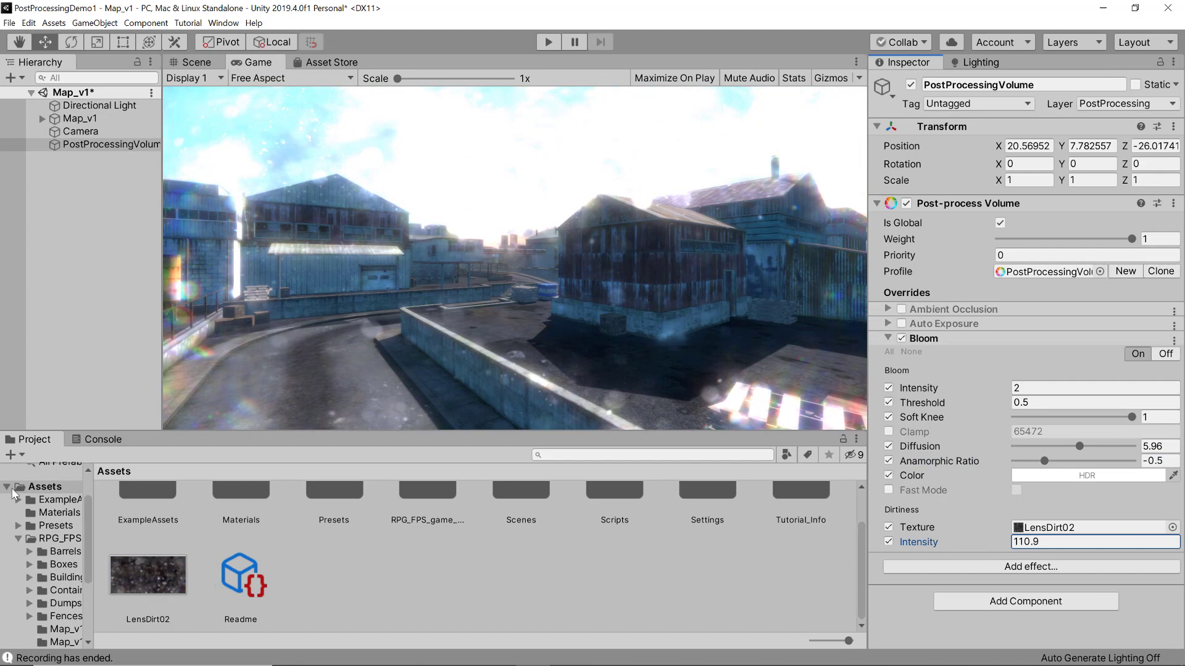
- Disable and collapse Bloom, and add a Chromatic Aberration effect to the volume
{"action": "left_click", "coordinate": [901, 339]}
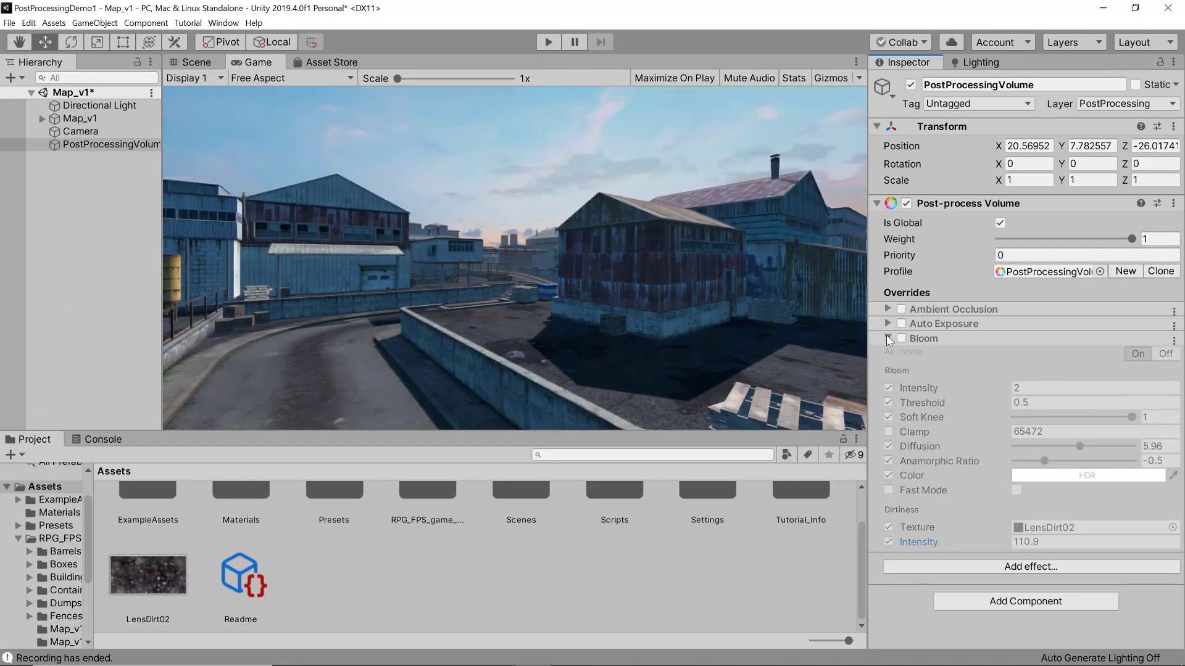
{"action": "left_click", "coordinate": [887, 338]}
{"action": "left_click", "coordinate": [953, 360]}
{"action": "mouse_move", "coordinate": [985, 369]}
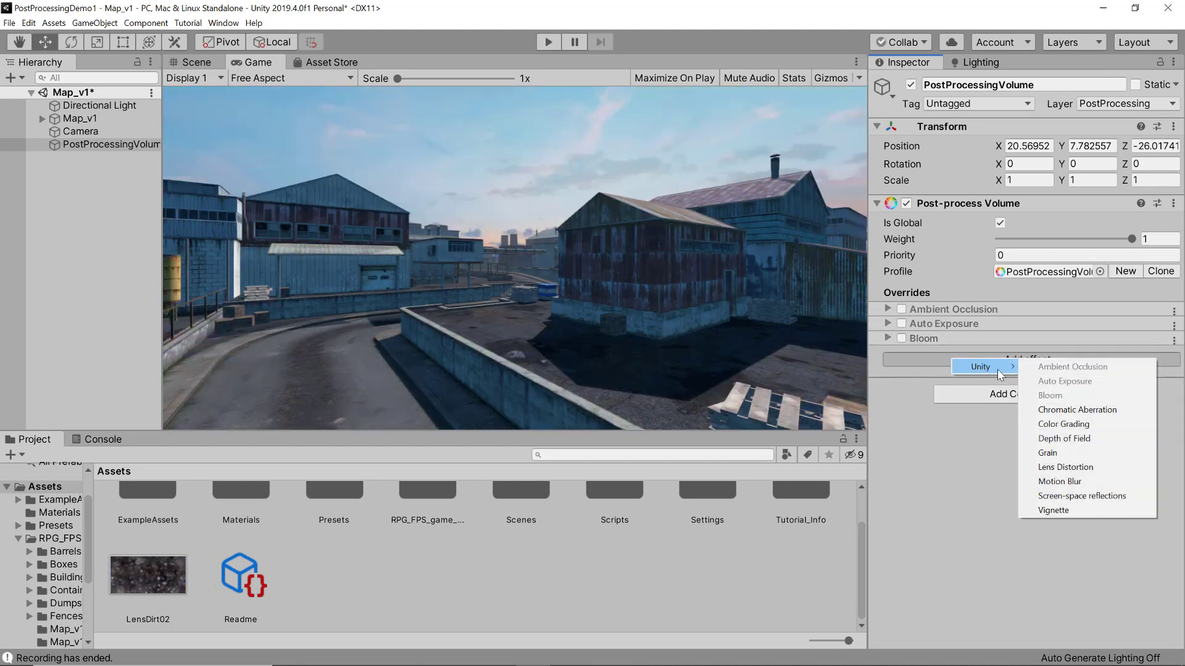
{"action": "left_click", "coordinate": [1062, 413]}
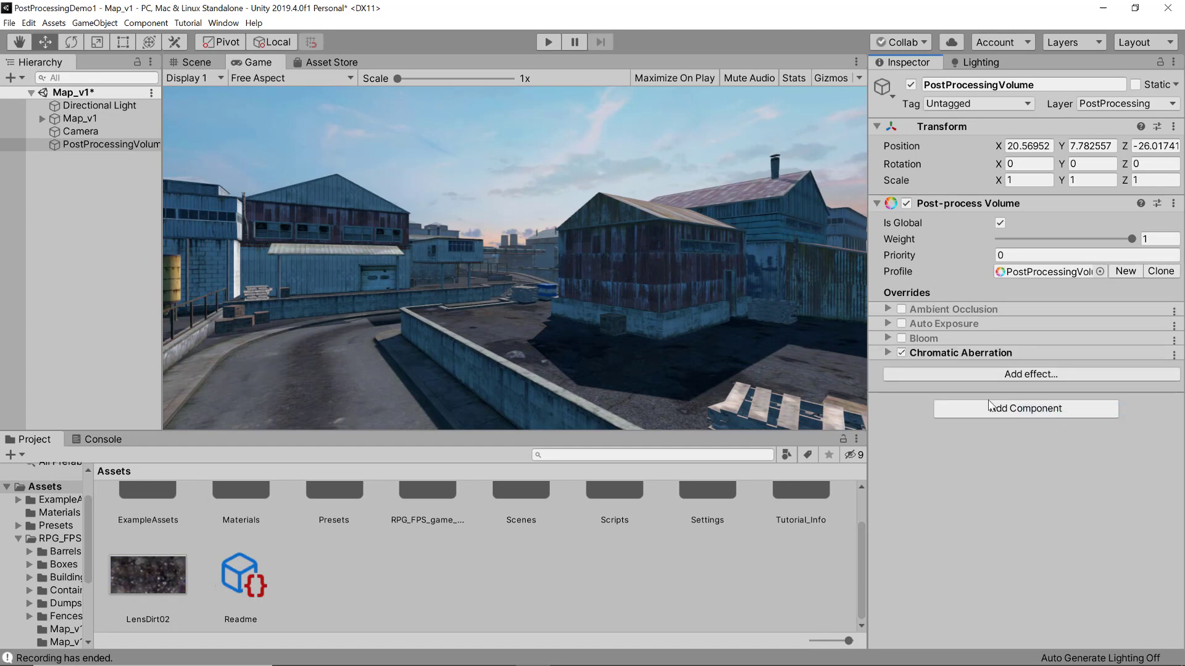
- Expand Chromatic Aberration and override its Intensity with 0.385
{"action": "left_click", "coordinate": [888, 352]}
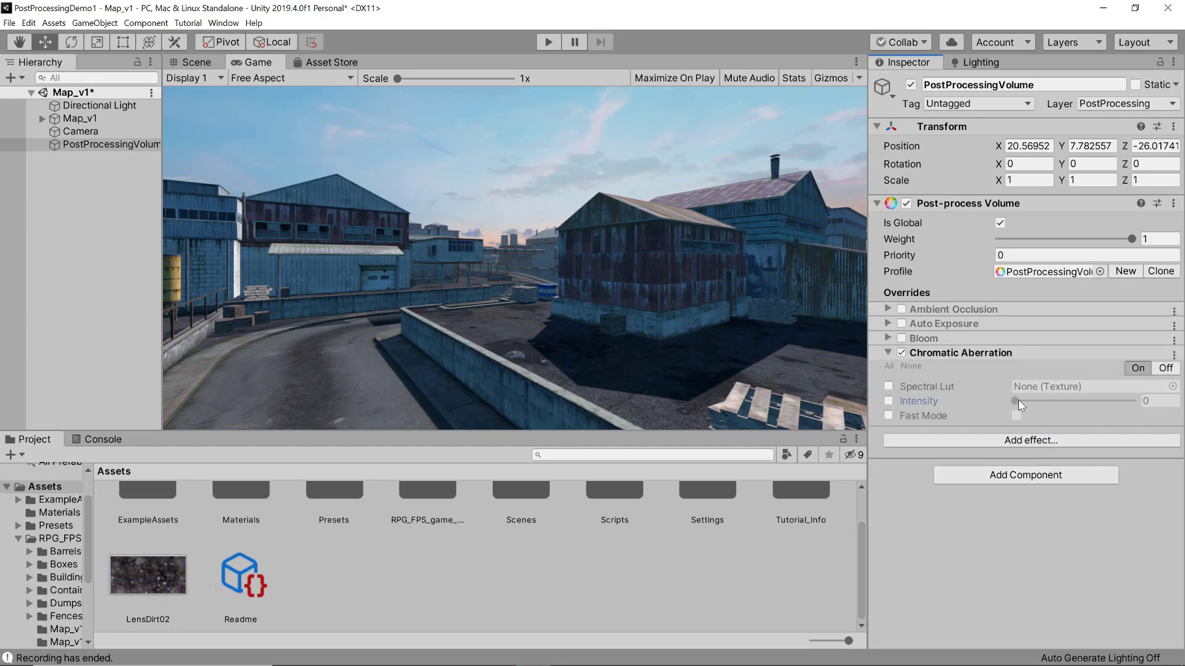
{"action": "left_click", "coordinate": [889, 401]}
{"action": "left_click_drag", "start_coordinate": [1015, 404], "coordinate": [1063, 404]}
{"action": "left_click_drag", "start_coordinate": [1026, 402], "coordinate": [1060, 401]}
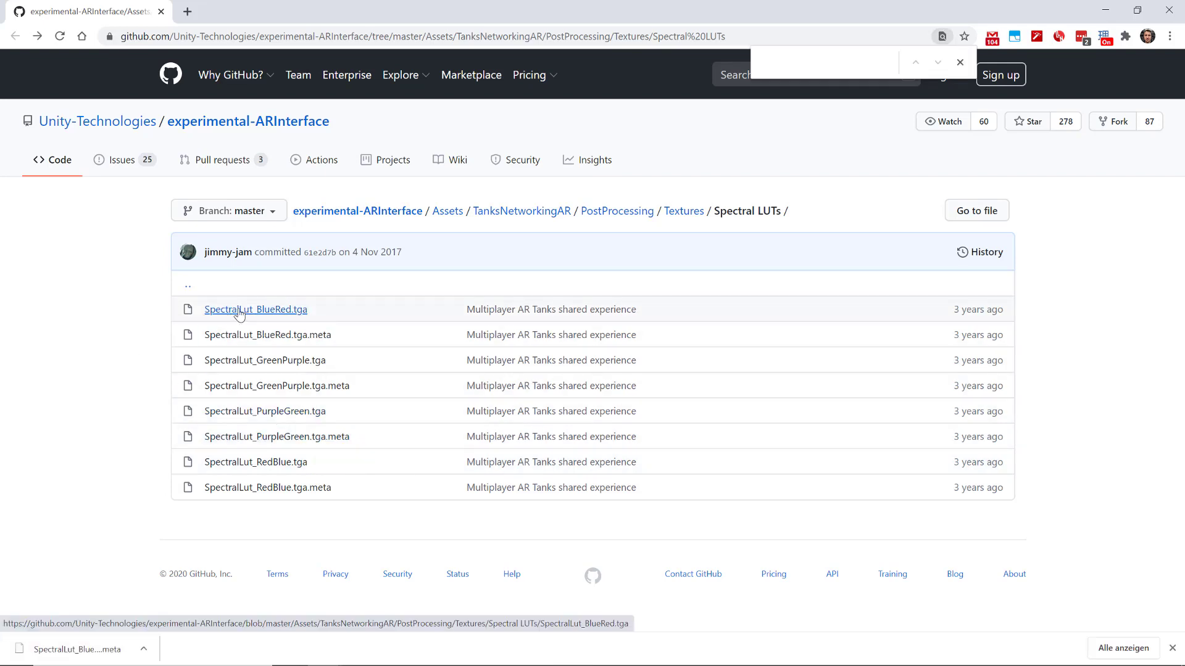
- Download SpectralLut_BlueRed.tga from the Spectral LUTs folder on GitHub in the browser and open the options of the downloaded file
{"action": "left_click", "coordinate": [239, 310]}
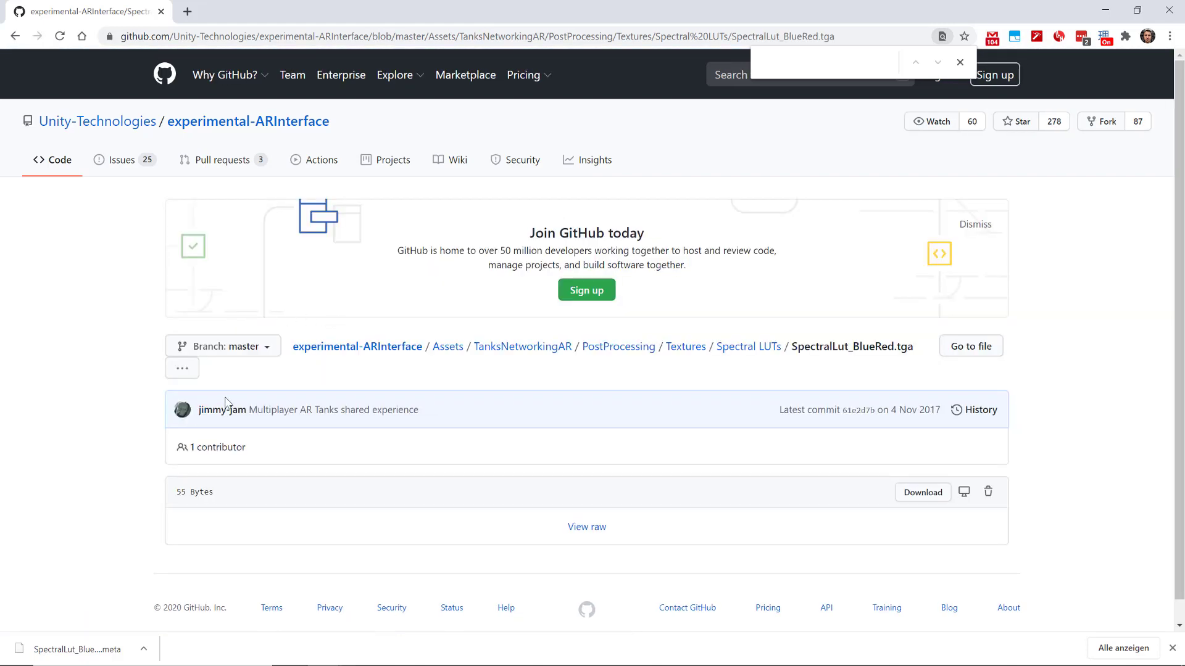
{"action": "left_click", "coordinate": [895, 492]}
{"action": "left_click", "coordinate": [890, 492]}
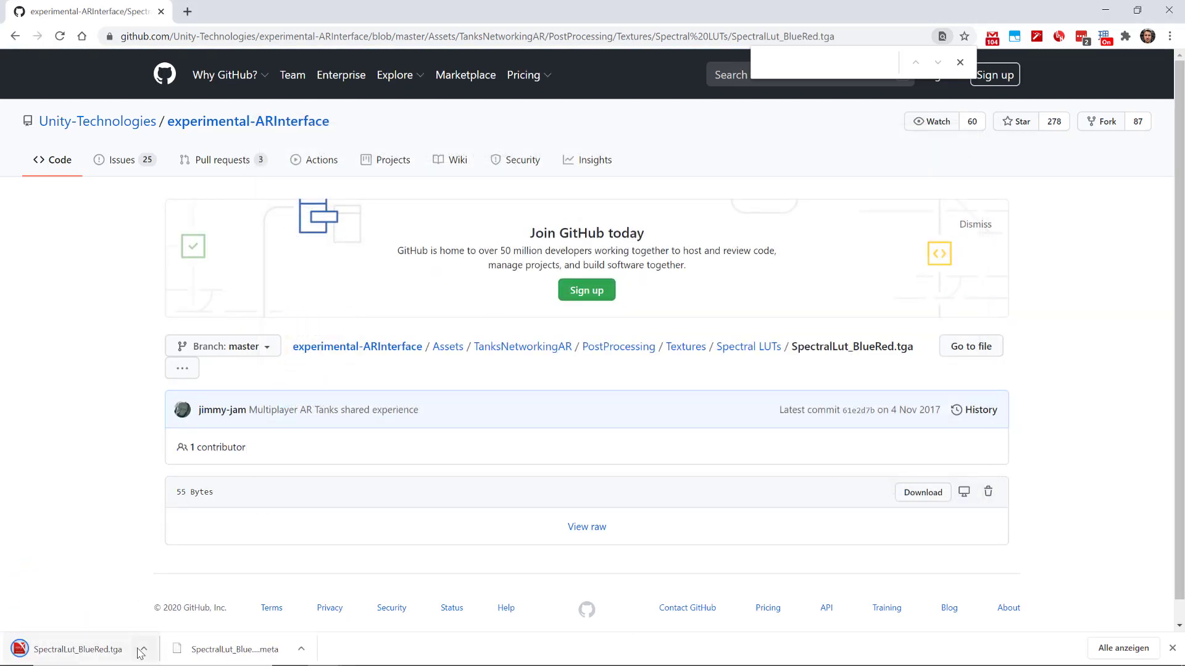
{"action": "left_click", "coordinate": [144, 648]}
{"action": "left_click", "coordinate": [159, 601]}
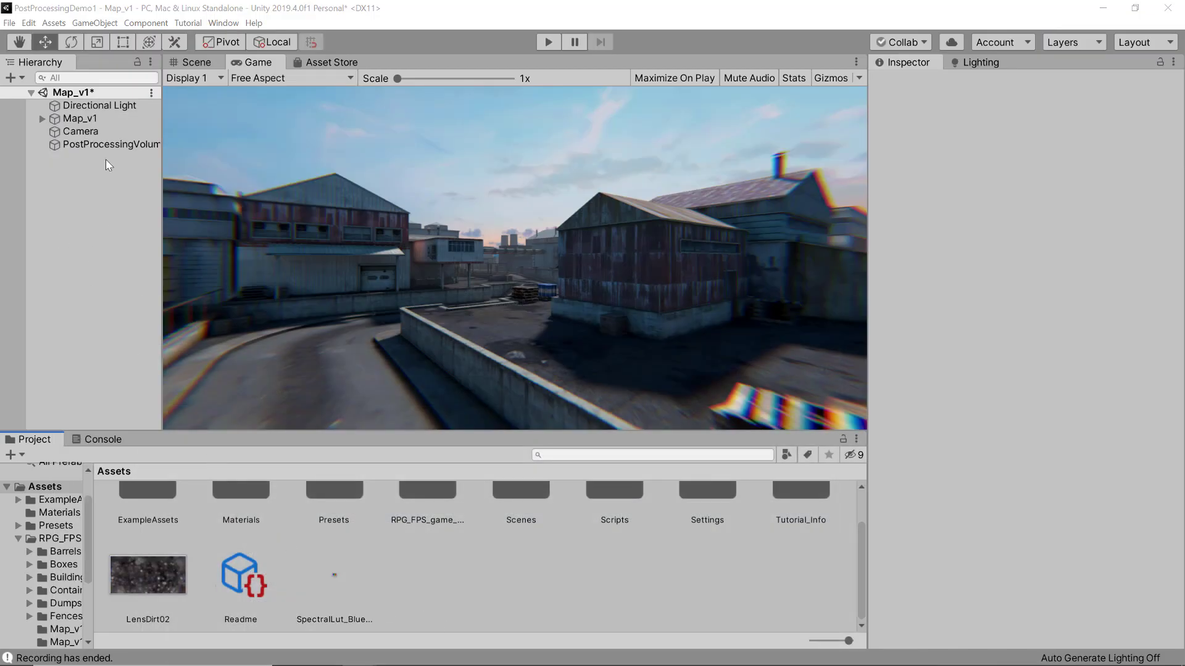
- Back in Unity, enable Chromatic Aberration's Spectral Lut override on PostProcessingVolume and assign the SpectralLut_BlueRed texture
{"action": "left_click", "coordinate": [79, 143]}
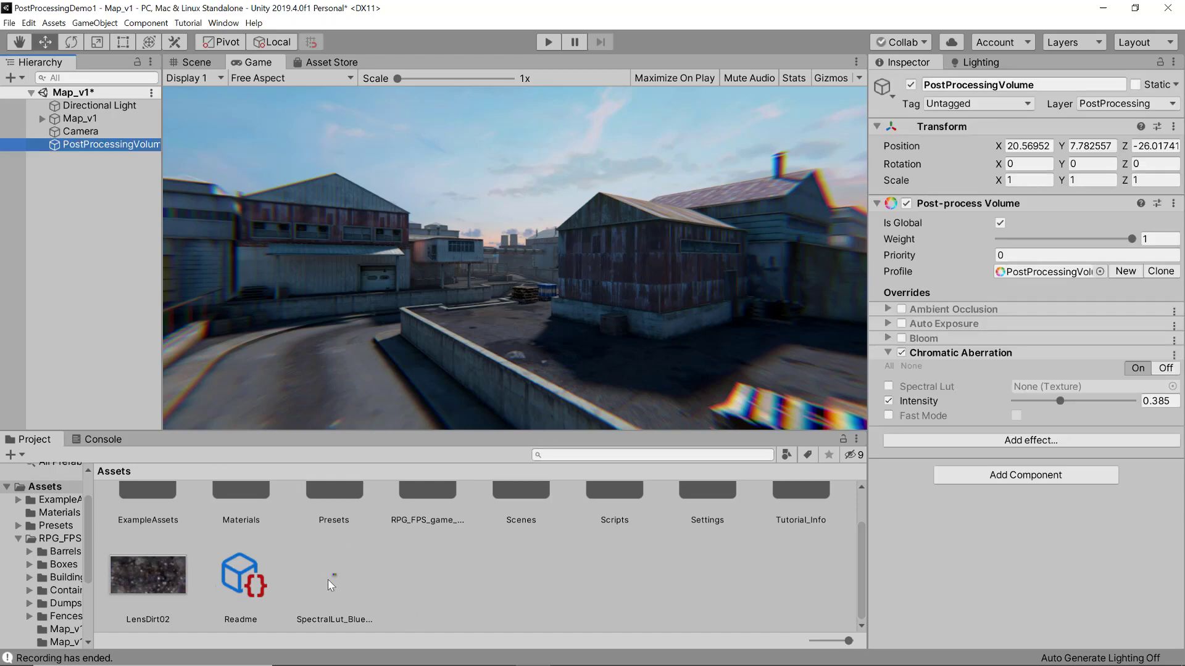
{"action": "left_click_drag", "start_coordinate": [332, 586], "coordinate": [892, 386]}
{"action": "left_click", "coordinate": [888, 386]}
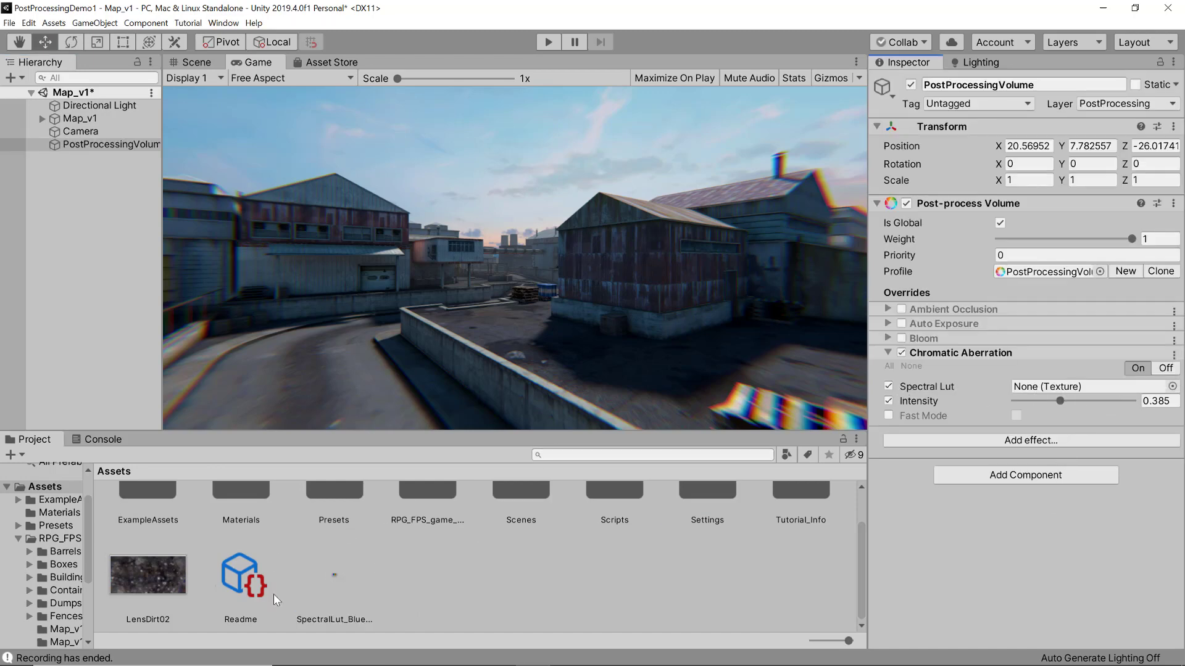
{"action": "left_click_drag", "start_coordinate": [333, 575], "coordinate": [1060, 386]}
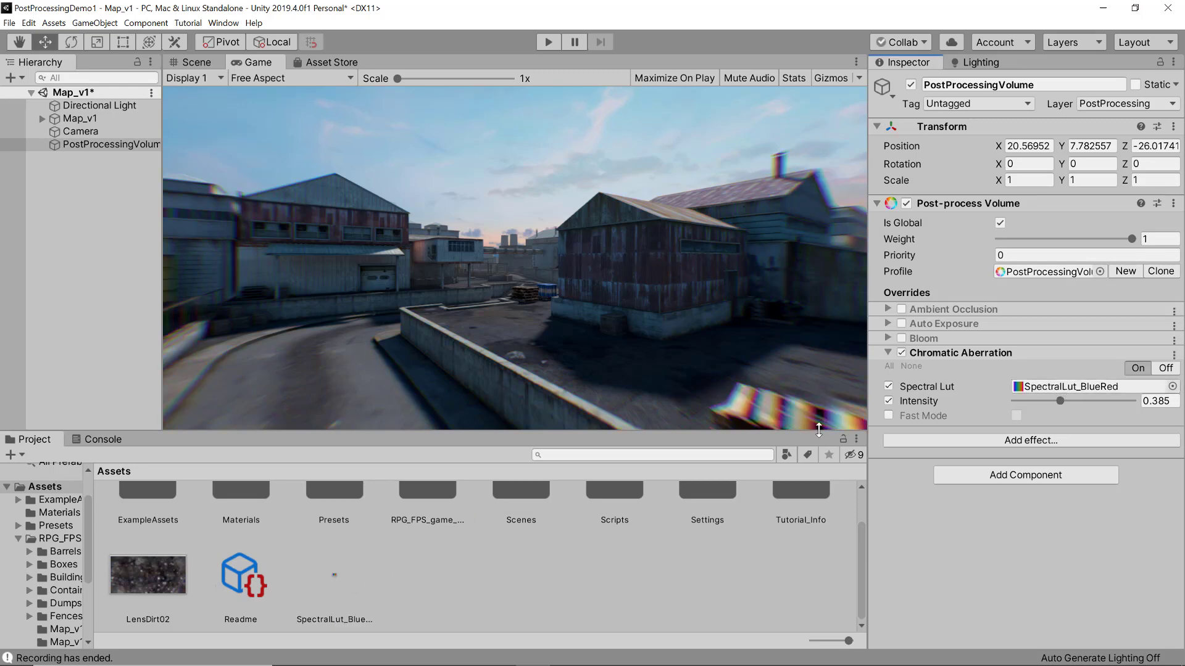
- Switch the Spectral Lut override off and on repeatedly to compare the scene with and without it
{"action": "left_click", "coordinate": [888, 386]}
{"action": "left_click", "coordinate": [888, 386]}
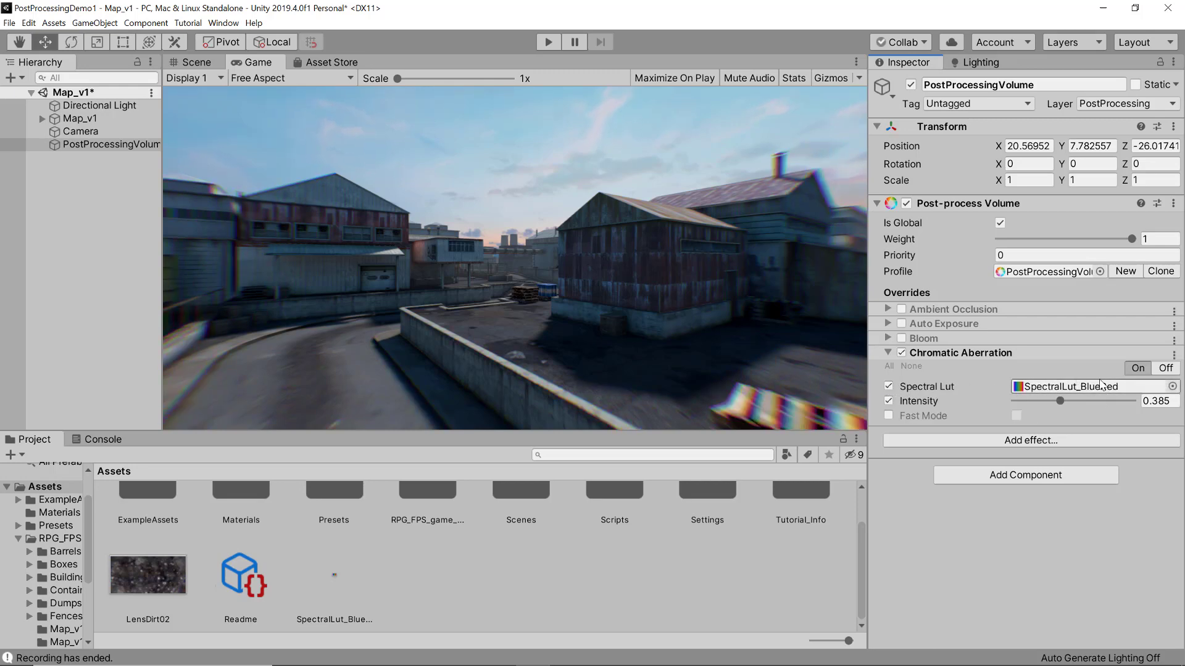
{"action": "left_click", "coordinate": [889, 385]}
{"action": "left_click", "coordinate": [889, 385]}
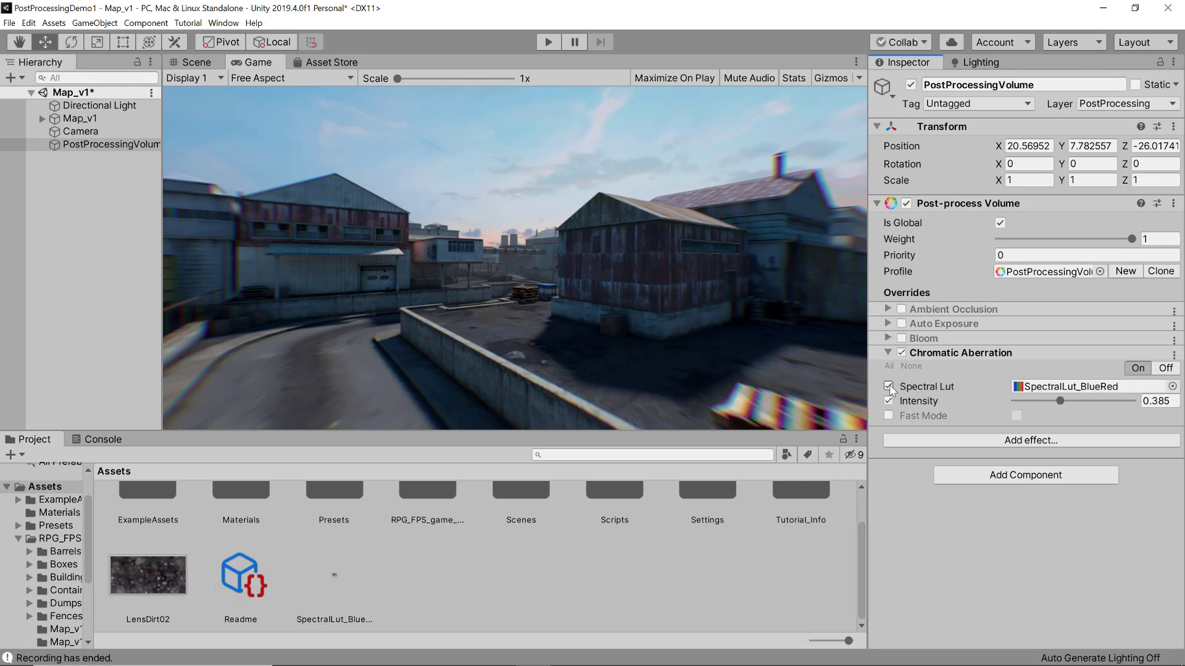
{"action": "left_click", "coordinate": [890, 384]}
{"action": "left_click", "coordinate": [889, 383]}
- Disable Chromatic Aberration, add a Color Grading effect to the volume and expand its settings
{"action": "left_click", "coordinate": [901, 352]}
{"action": "left_click", "coordinate": [930, 438]}
{"action": "mouse_move", "coordinate": [960, 444]}
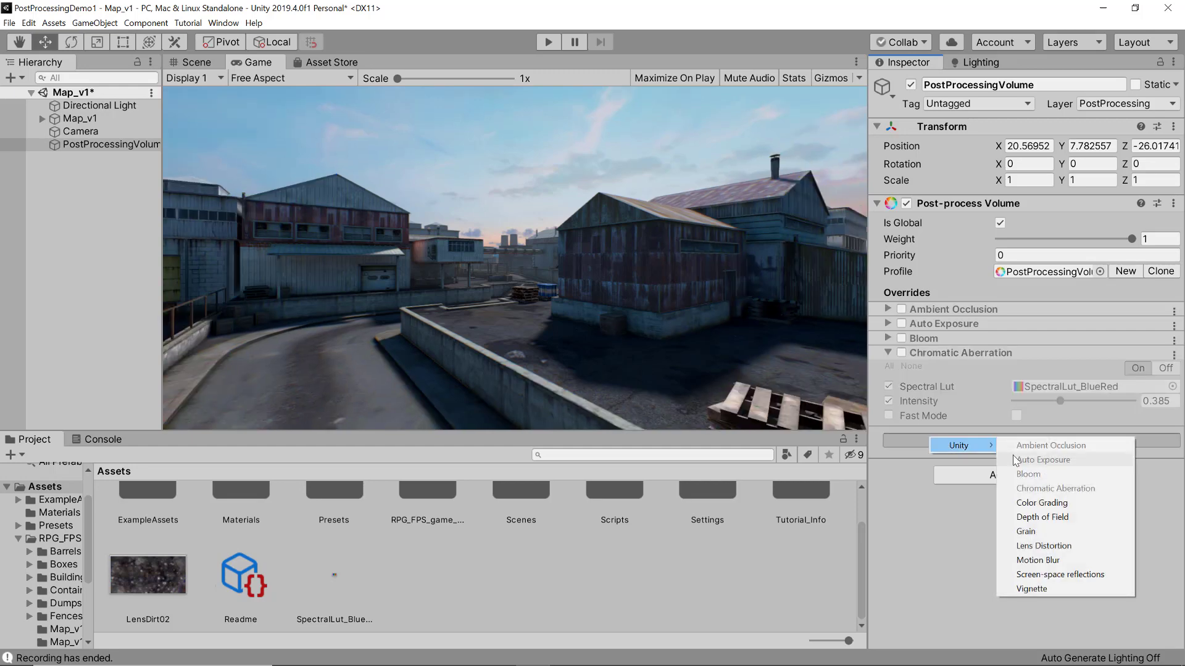
{"action": "left_click", "coordinate": [1030, 502]}
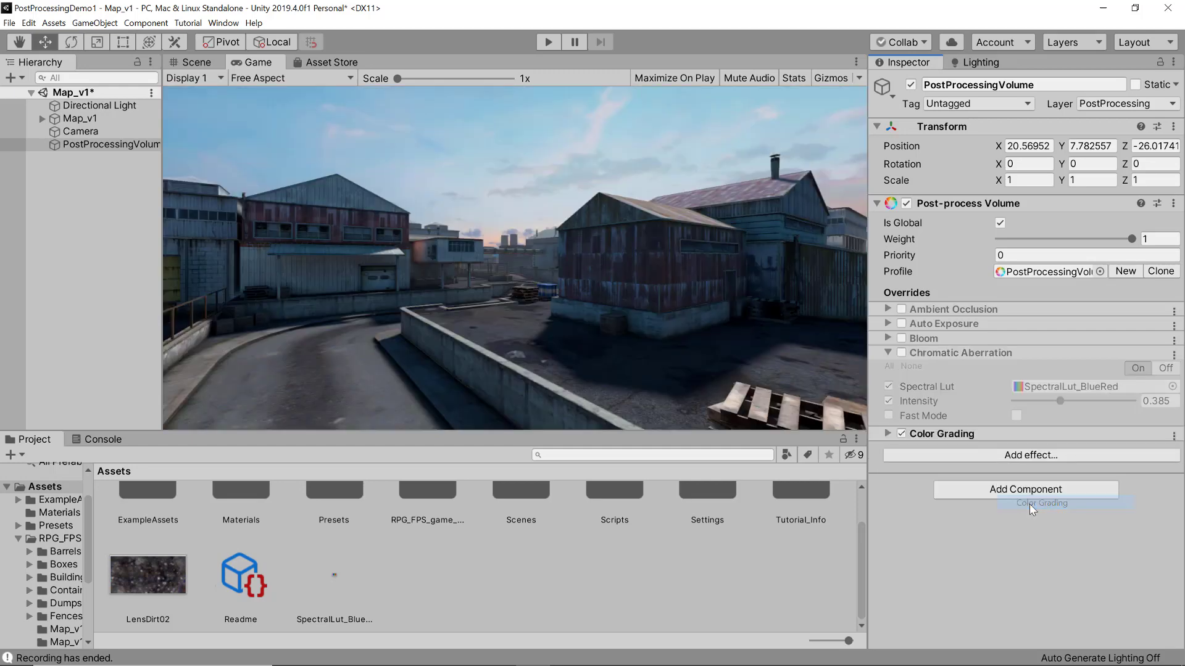
{"action": "left_click", "coordinate": [887, 433]}
{"action": "scroll", "coordinate": [1018, 370], "scroll_direction": "down", "scroll_amount": 10}
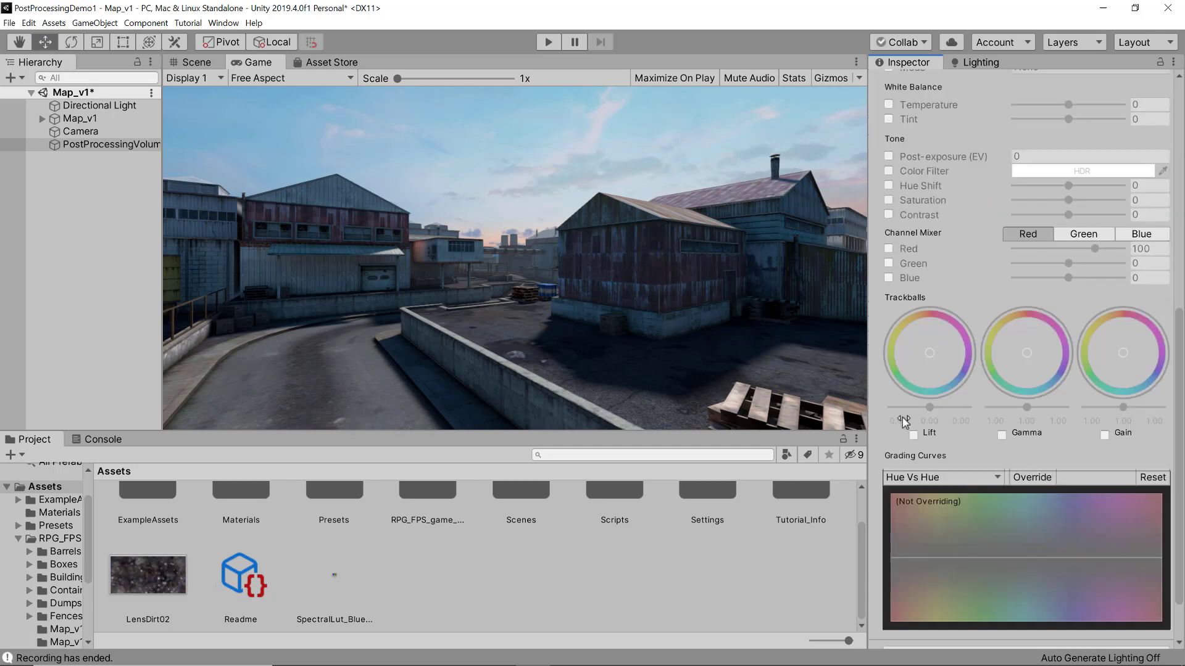
{"action": "scroll", "coordinate": [1018, 371], "scroll_direction": "up", "scroll_amount": 4}
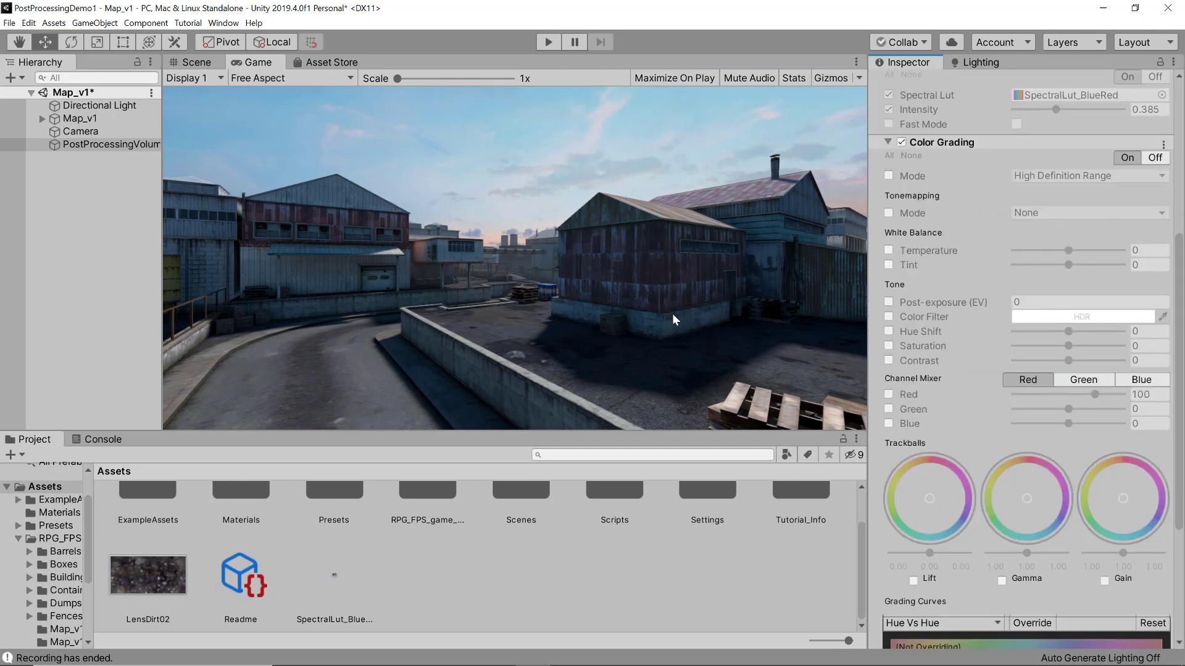
- Enable Color Grading's Post-exposure, Hue Shift, Saturation and Contrast overrides
{"action": "left_click", "coordinate": [889, 301]}
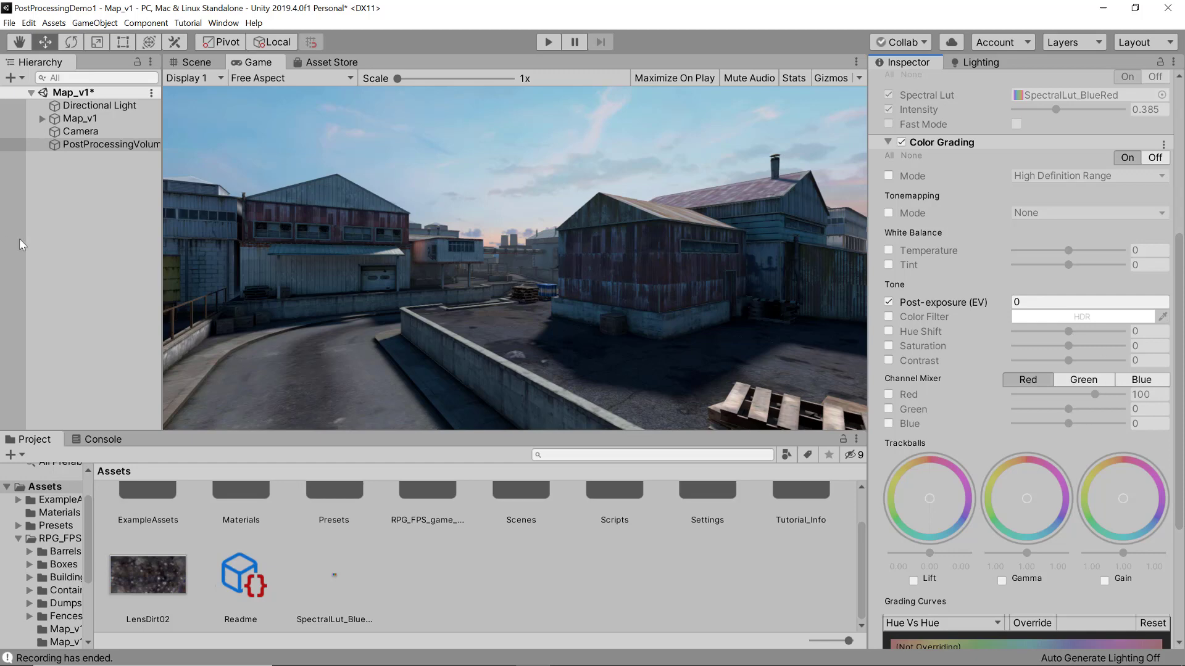
{"action": "left_click", "coordinate": [888, 331]}
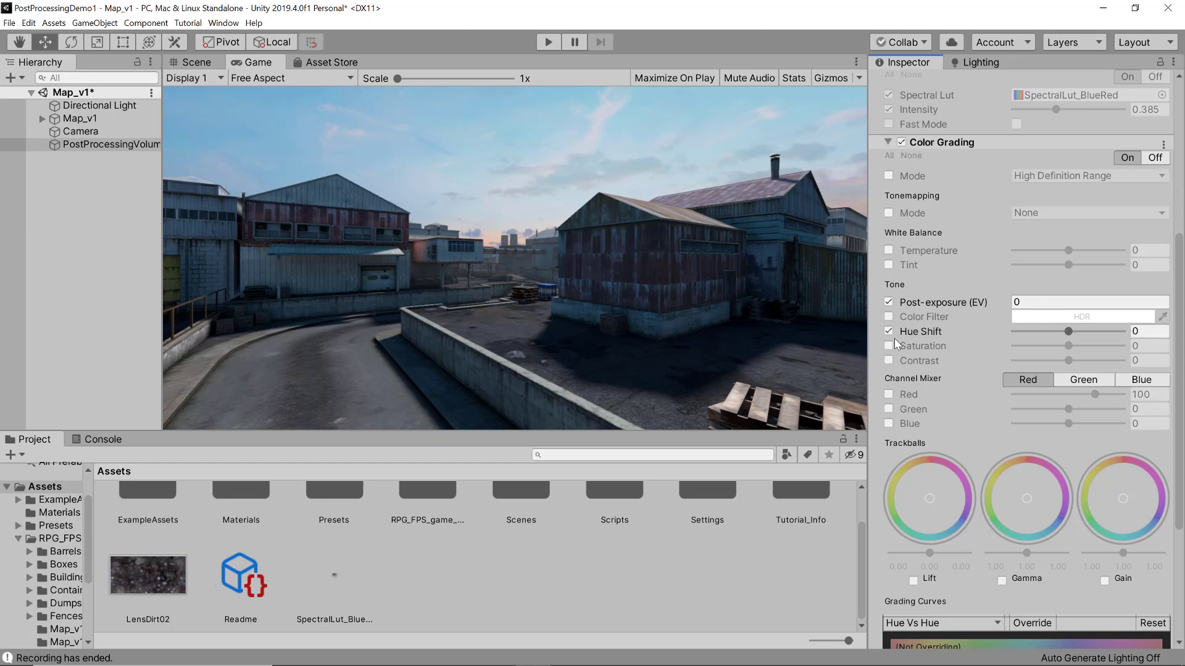
{"action": "left_click", "coordinate": [892, 344]}
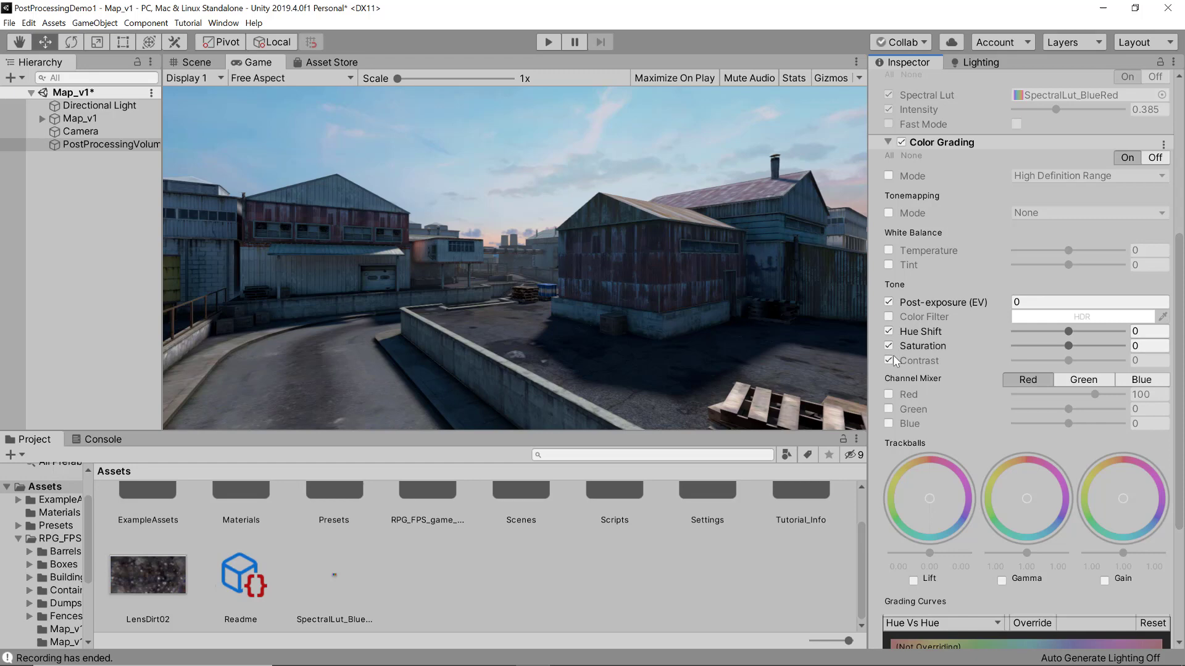
{"action": "left_click", "coordinate": [888, 360]}
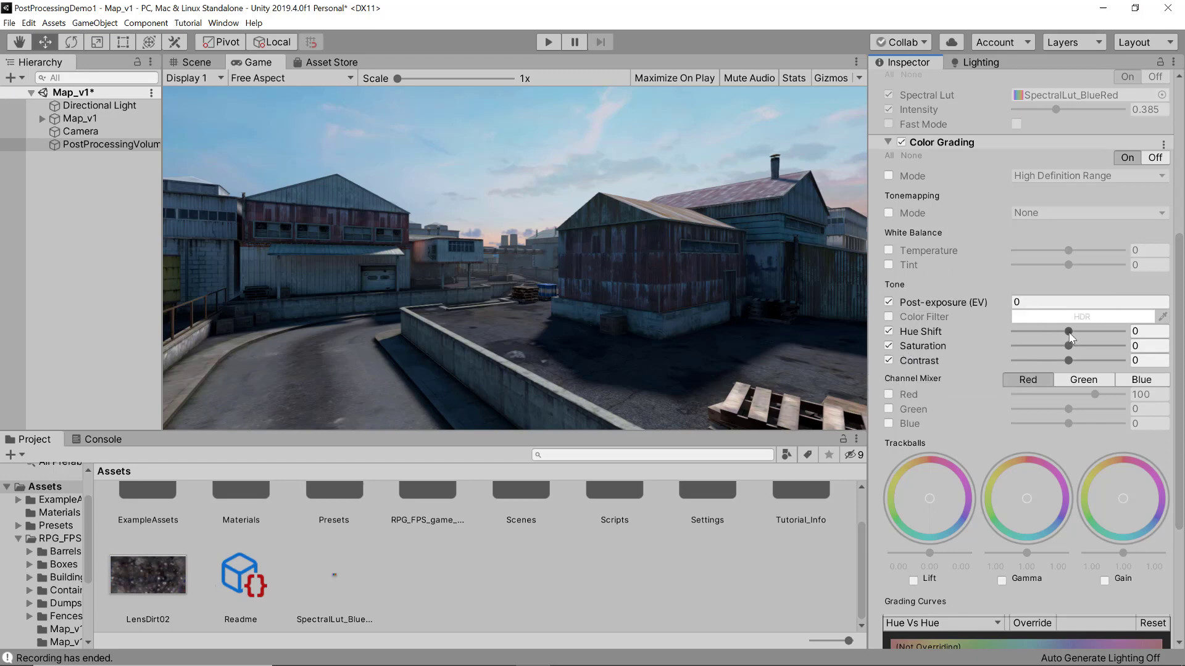
- Set Color Grading's Hue Shift to -172, Saturation to -100 and Contrast to -9
{"action": "left_click_drag", "start_coordinate": [1069, 331], "coordinate": [981, 349]}
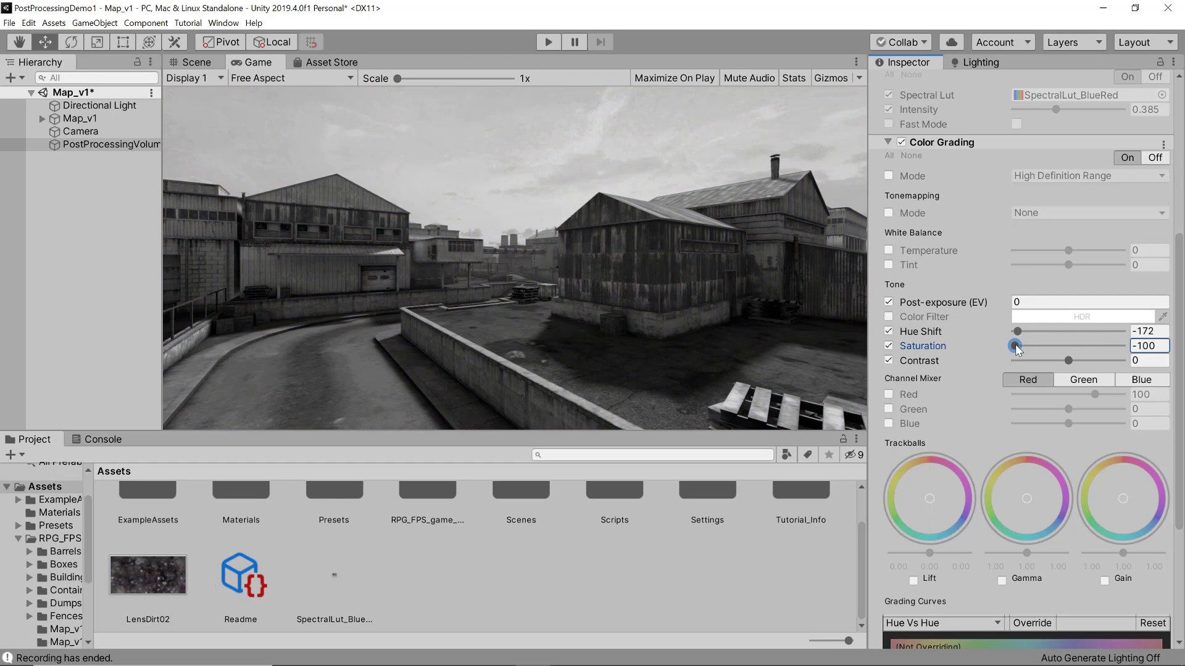
{"action": "left_click_drag", "start_coordinate": [1018, 349], "coordinate": [942, 346]}
{"action": "left_click_drag", "start_coordinate": [1068, 360], "coordinate": [1072, 391]}
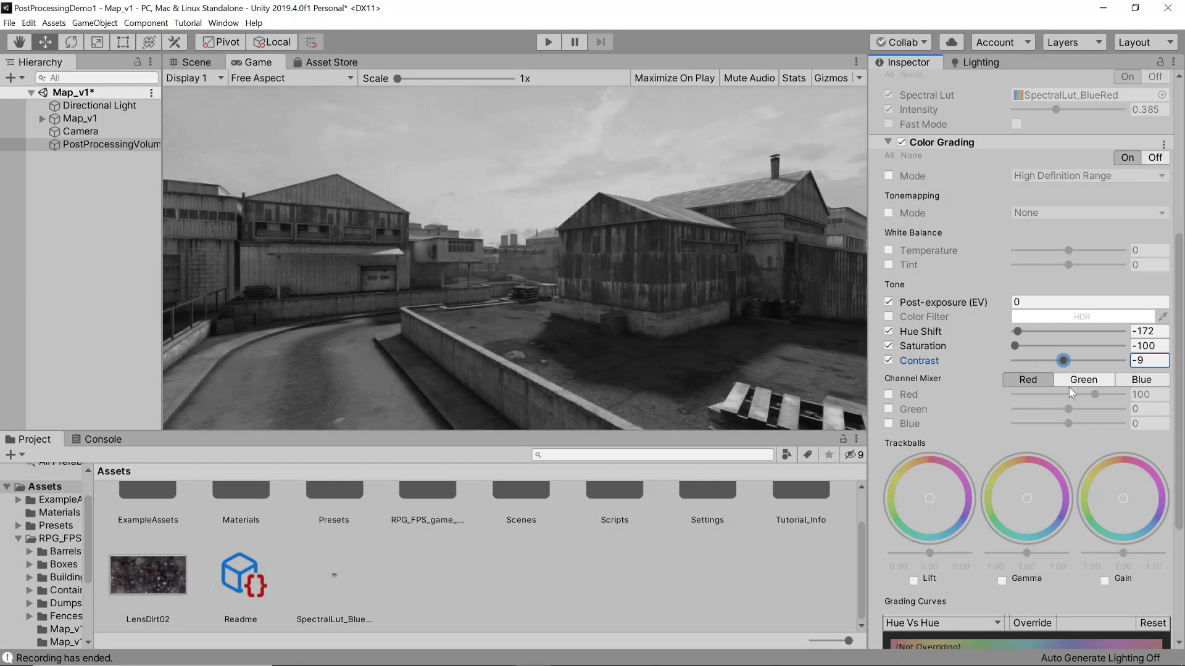
- Override the red channel mixer's Red value with 27 and set Saturation to -13
{"action": "left_click", "coordinate": [899, 395]}
{"action": "mouse_move", "coordinate": [1095, 395]}
{"action": "left_mouse_down"}
{"action": "mouse_move", "coordinate": [1057, 398]}
{"action": "mouse_move", "coordinate": [1087, 397]}
{"action": "left_mouse_up"}
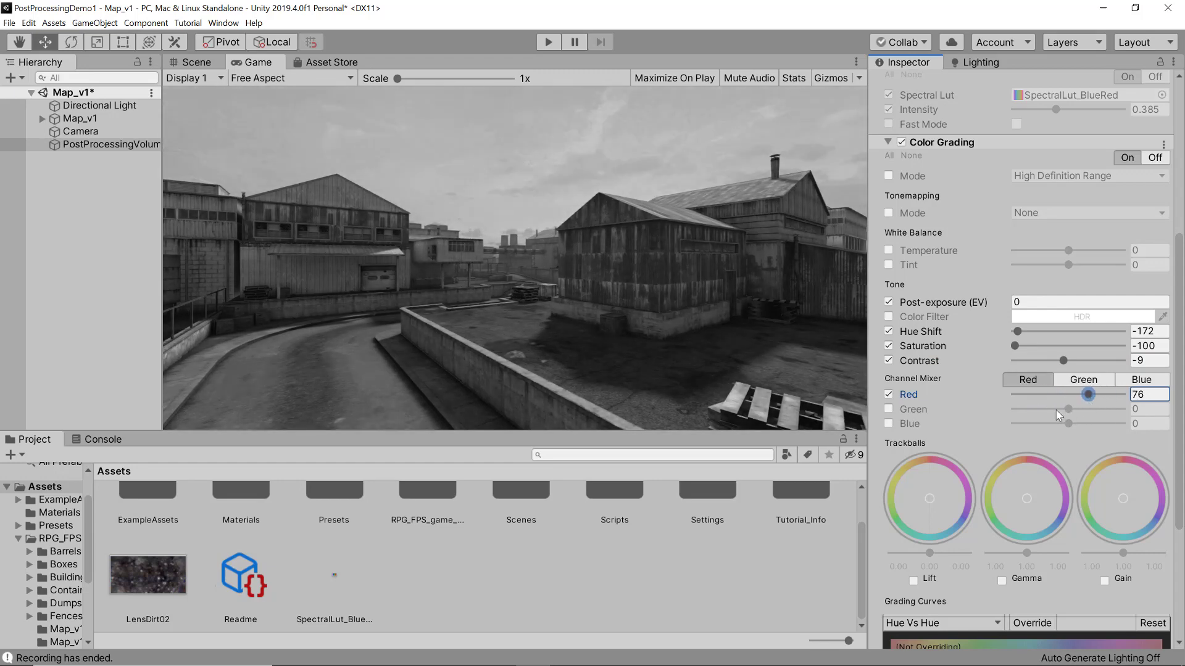
{"action": "left_click_drag", "start_coordinate": [1015, 346], "coordinate": [1060, 355]}
{"action": "mouse_move", "coordinate": [1089, 394]}
{"action": "left_mouse_down"}
{"action": "mouse_move", "coordinate": [1058, 395]}
{"action": "mouse_move", "coordinate": [1111, 395]}
{"action": "mouse_move", "coordinate": [1015, 398]}
{"action": "mouse_move", "coordinate": [1113, 395]}
{"action": "mouse_move", "coordinate": [1020, 393]}
{"action": "mouse_move", "coordinate": [1104, 396]}
{"action": "mouse_move", "coordinate": [1076, 395]}
{"action": "left_mouse_up"}
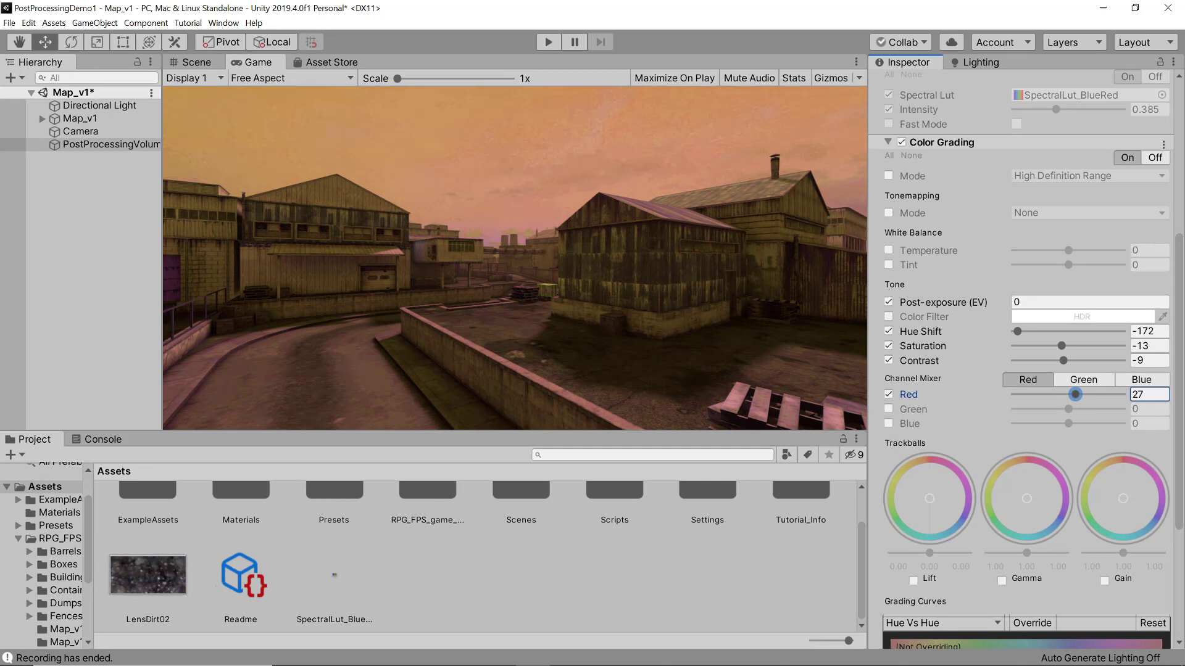
- Disable Color Grading and collapse its settings along with those of Chromatic Aberration
{"action": "left_click", "coordinate": [902, 142]}
{"action": "left_click", "coordinate": [899, 142]}
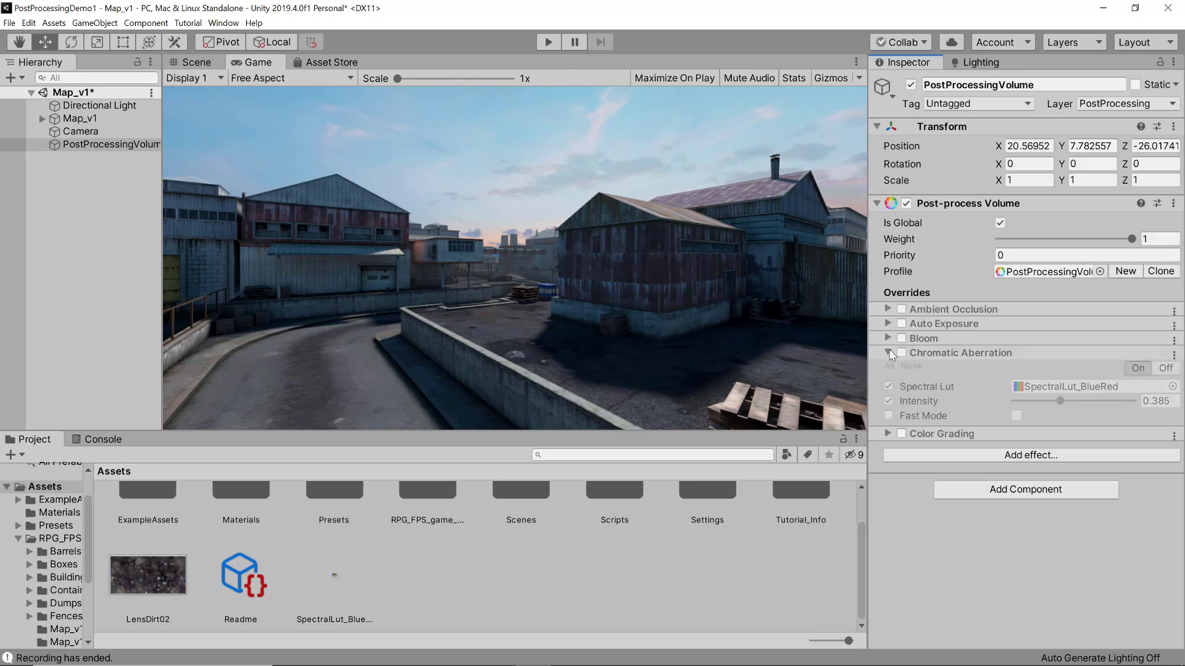
{"action": "left_click", "coordinate": [888, 353]}
- Add a Depth of Field effect to the post-process volume and expand its settings
{"action": "left_click", "coordinate": [956, 390]}
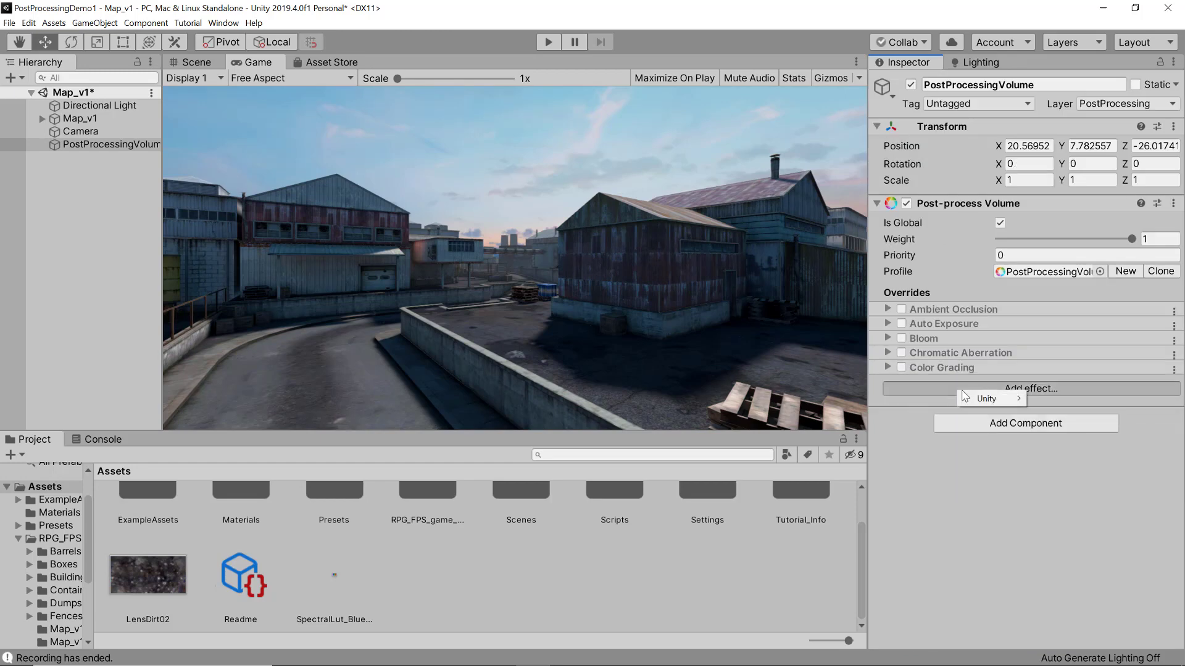
{"action": "mouse_move", "coordinate": [981, 398]}
{"action": "left_click", "coordinate": [1070, 470]}
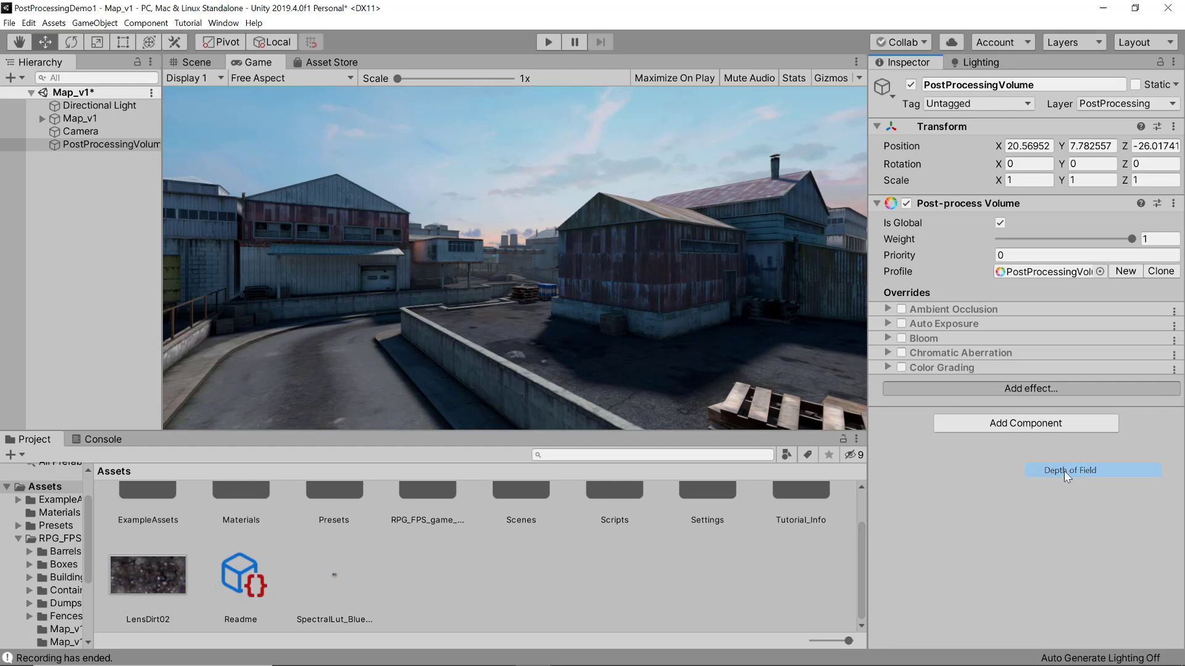
{"action": "left_click", "coordinate": [889, 383]}
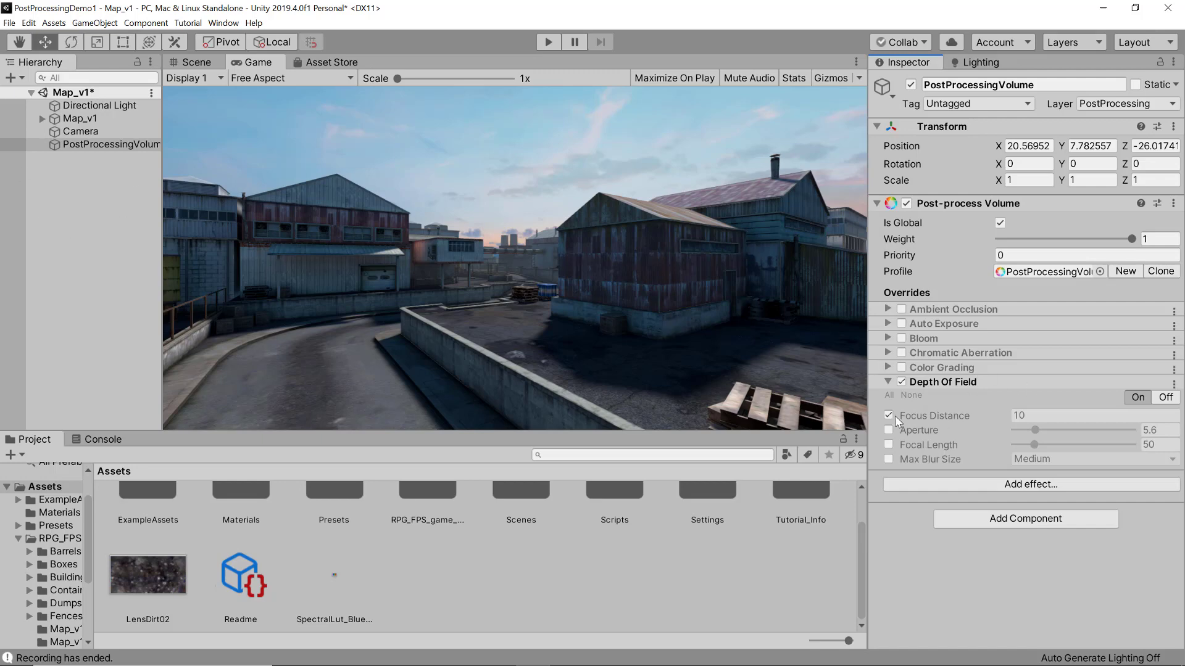
- Set Depth of Field's Focus Distance to 10.68 and enable the Aperture, Focal Length and Max Blur Size overrides
{"action": "left_click", "coordinate": [972, 421]}
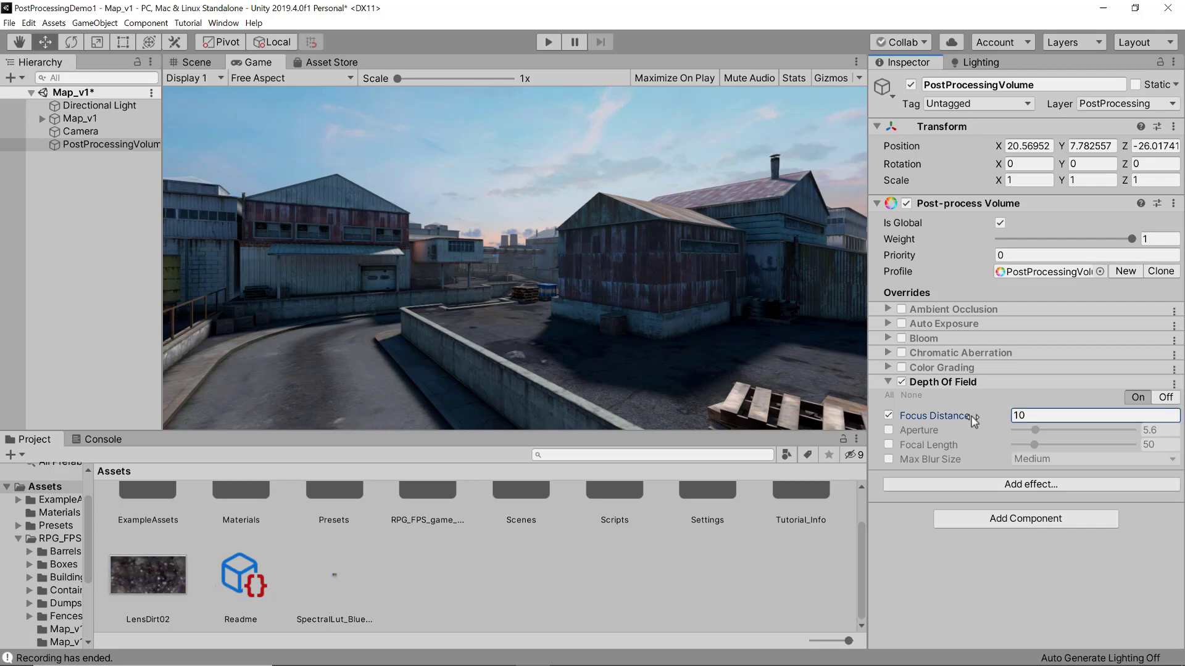
{"action": "mouse_move", "coordinate": [972, 421]}
{"action": "left_mouse_down"}
{"action": "mouse_move", "coordinate": [1026, 423]}
{"action": "mouse_move", "coordinate": [993, 428]}
{"action": "left_mouse_up"}
{"action": "left_click", "coordinate": [888, 430]}
{"action": "left_click", "coordinate": [888, 445]}
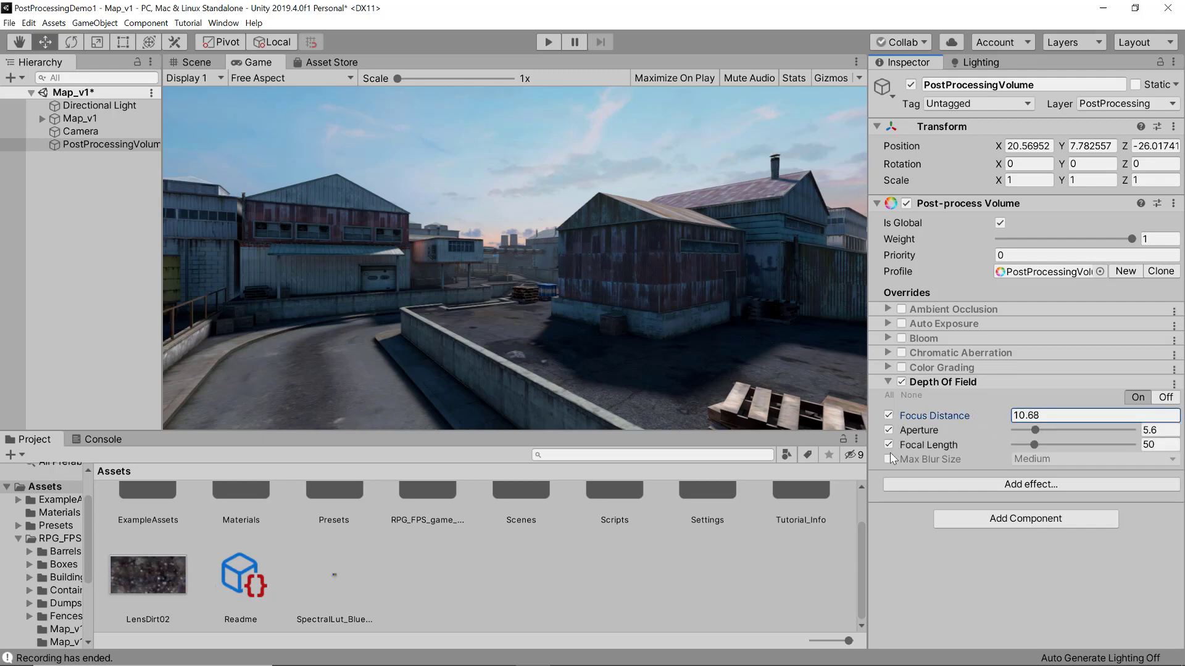
{"action": "left_click", "coordinate": [888, 459]}
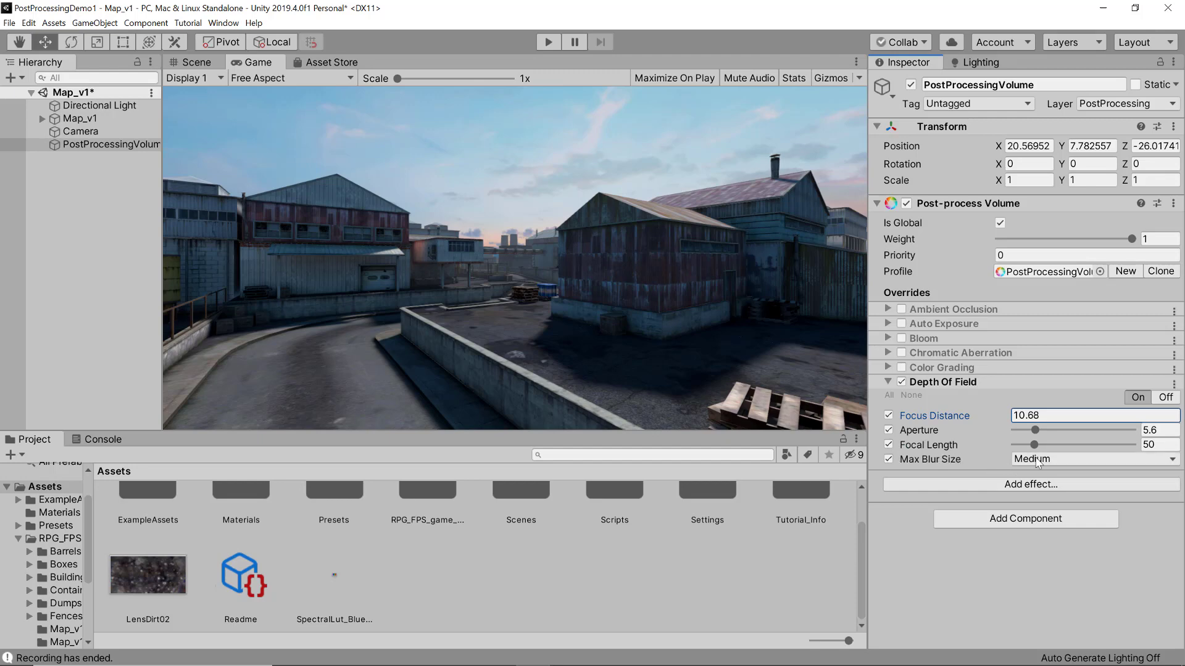
- Set Depth of Field's Max Blur Size to Large, Focal Length to 116 and Aperture to 5.8
{"action": "left_click_drag", "start_coordinate": [1034, 444], "coordinate": [1041, 445]}
{"action": "left_click_drag", "start_coordinate": [1078, 446], "coordinate": [1001, 433]}
{"action": "left_click", "coordinate": [1049, 459]}
{"action": "left_click", "coordinate": [1048, 505]}
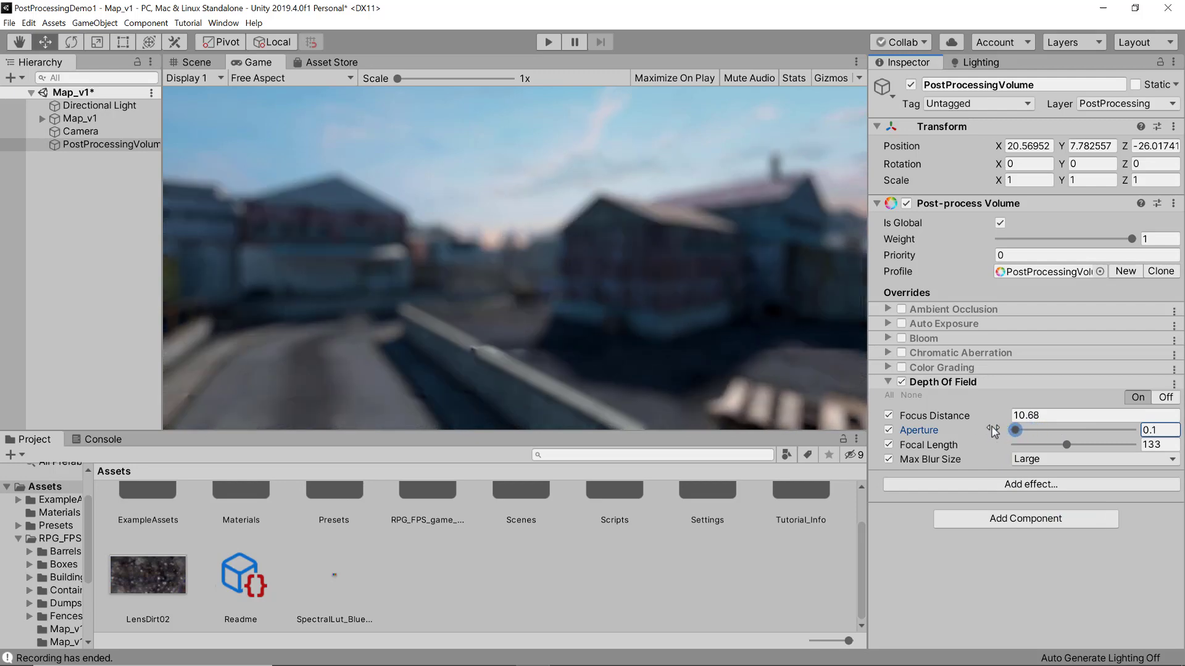
{"action": "left_click", "coordinate": [1068, 443]}
{"action": "left_click_drag", "start_coordinate": [1072, 442], "coordinate": [1049, 430]}
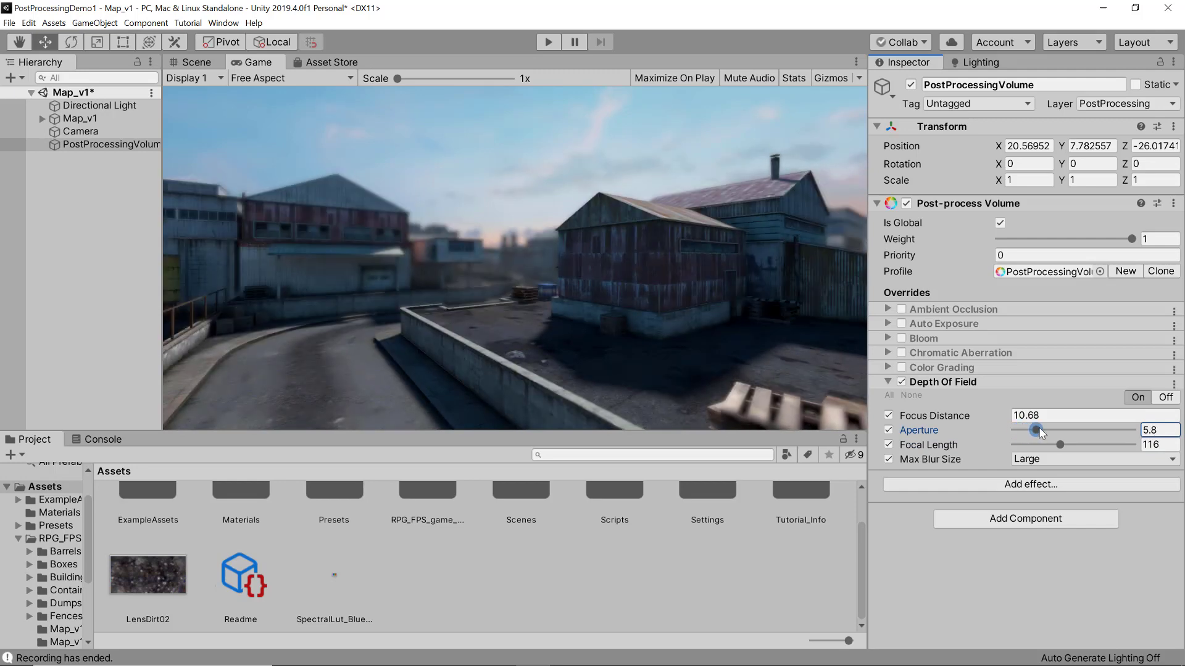
- Disable and collapse Depth of Field, and add a Grain effect with its settings expanded
{"action": "left_click", "coordinate": [897, 382]}
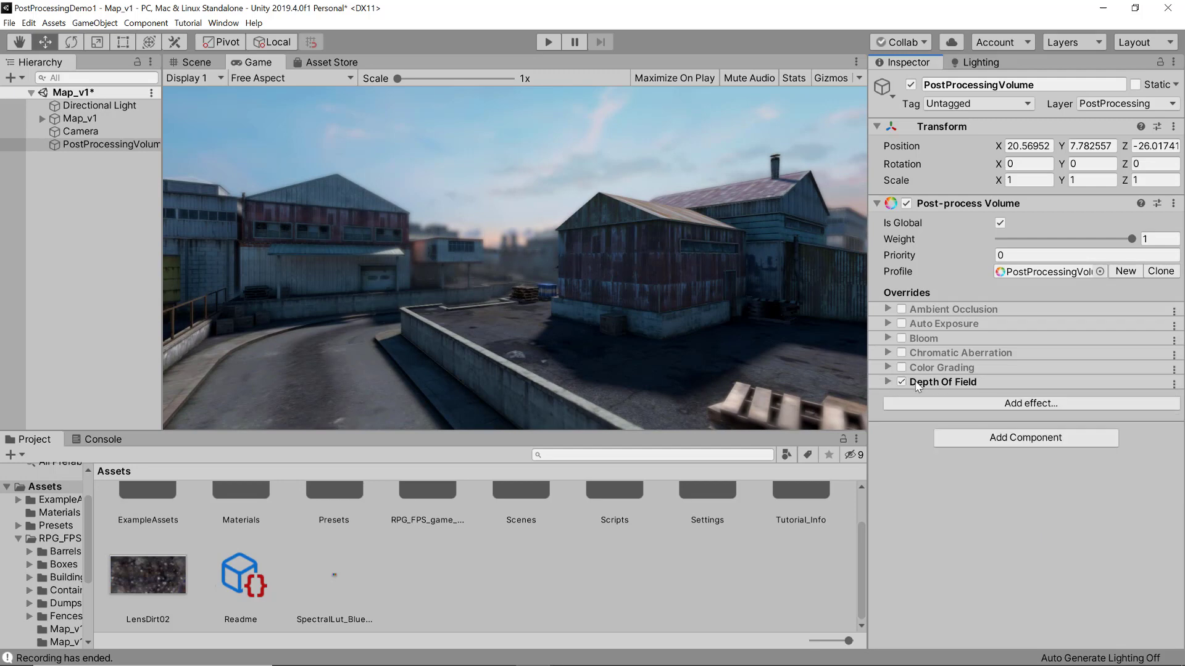
{"action": "left_click", "coordinate": [902, 382]}
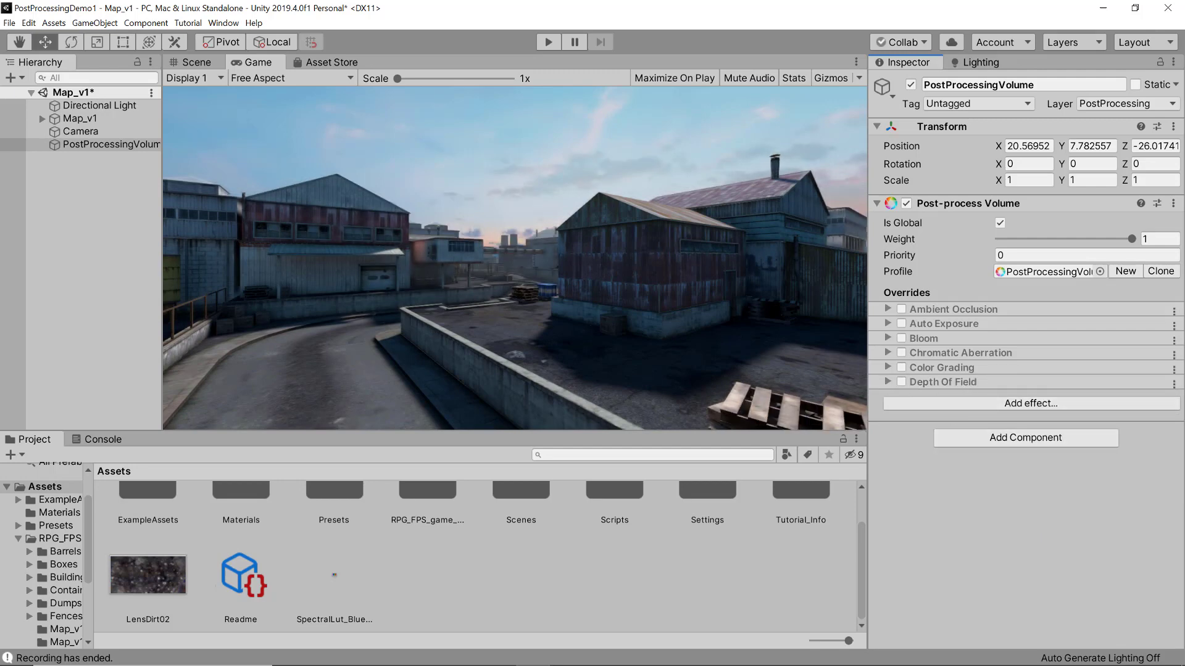
{"action": "left_click", "coordinate": [1001, 404]}
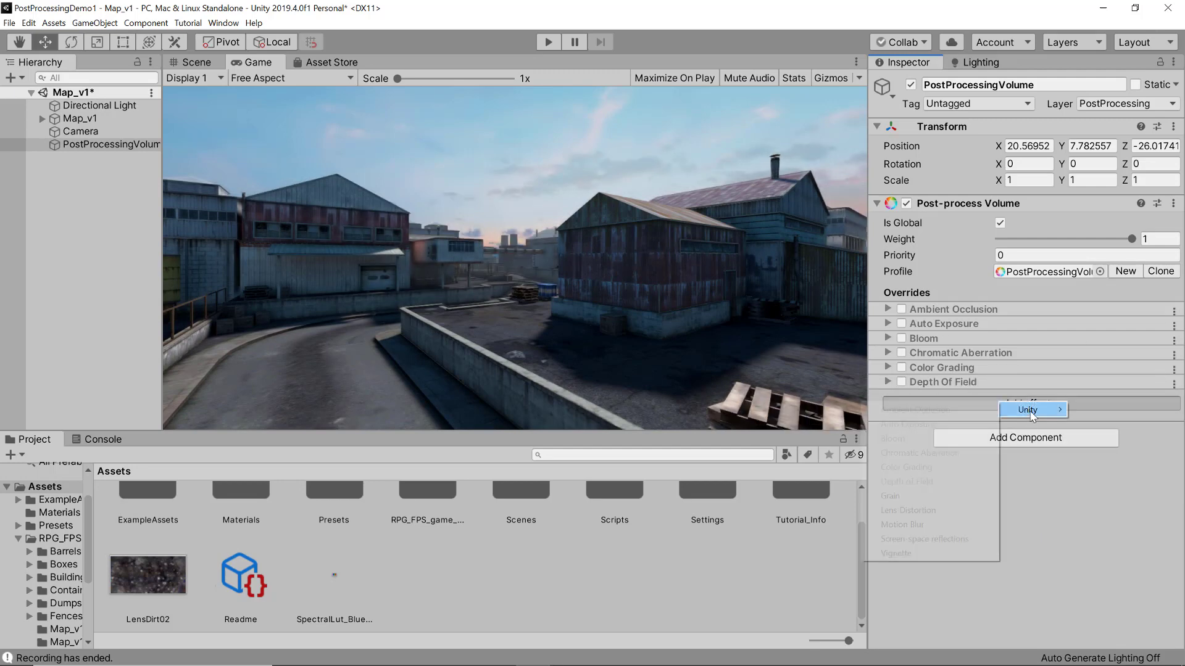
{"action": "mouse_move", "coordinate": [1031, 411]}
{"action": "left_click", "coordinate": [889, 497]}
{"action": "left_click", "coordinate": [889, 397]}
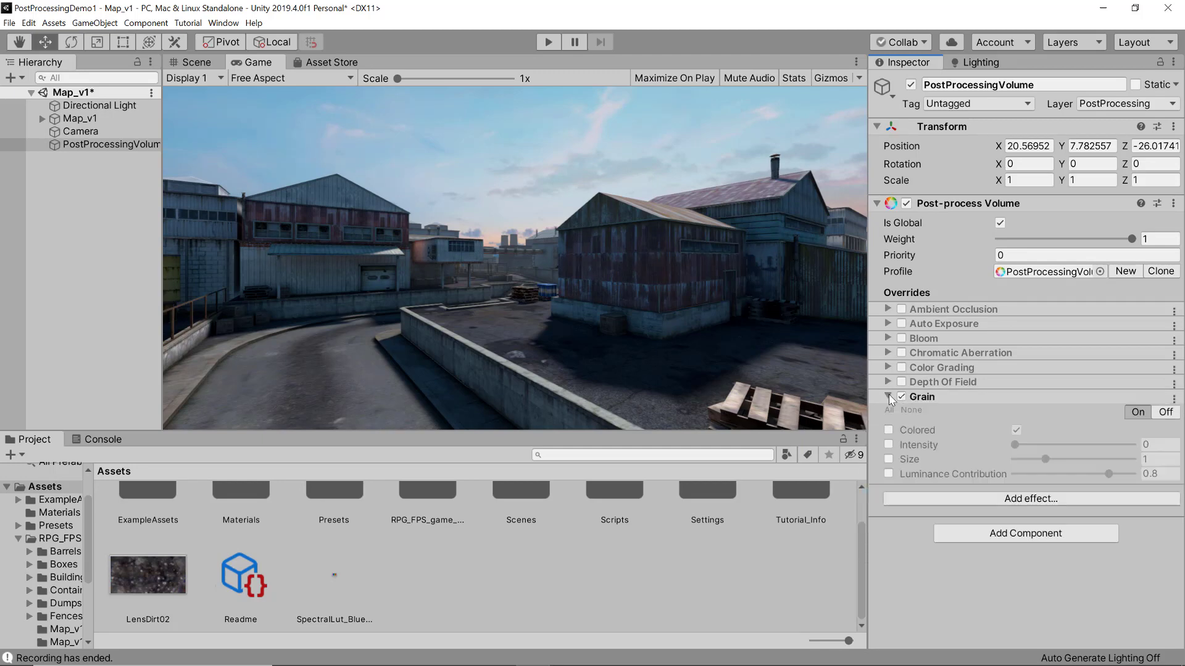
- Enable Grain's Colored, Intensity and Size overrides, with Intensity set to 0.941 and Size to 1.92
{"action": "left_click", "coordinate": [889, 430]}
{"action": "left_click", "coordinate": [888, 444]}
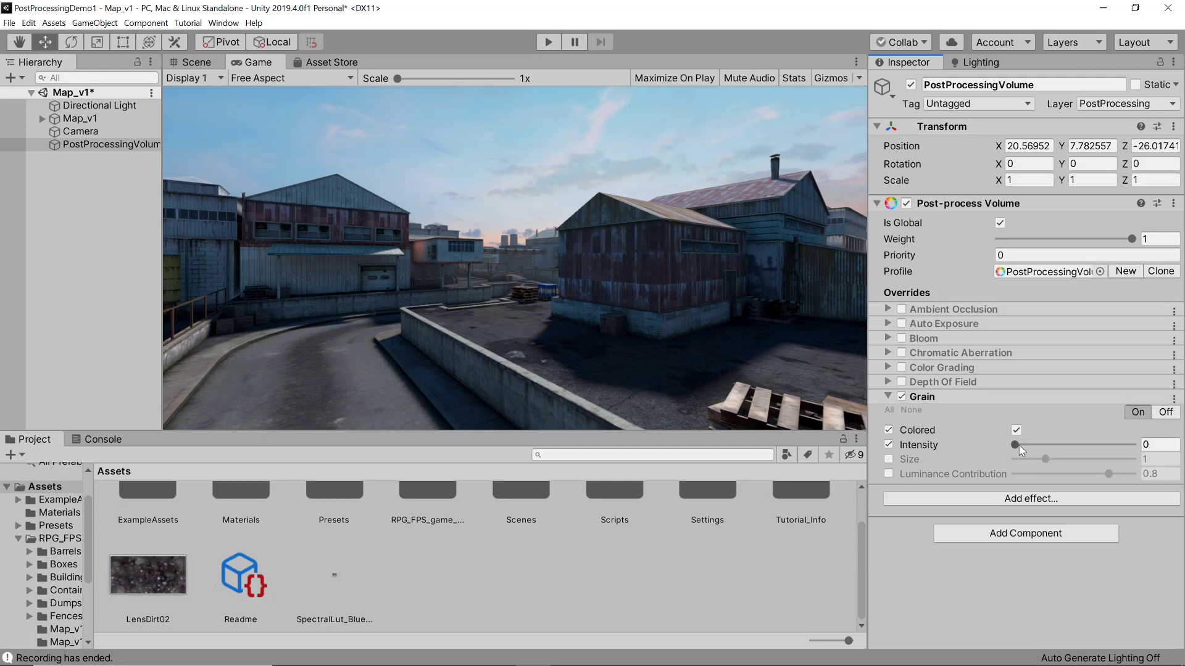
{"action": "left_click_drag", "start_coordinate": [1017, 445], "coordinate": [1124, 462]}
{"action": "left_click", "coordinate": [888, 459]}
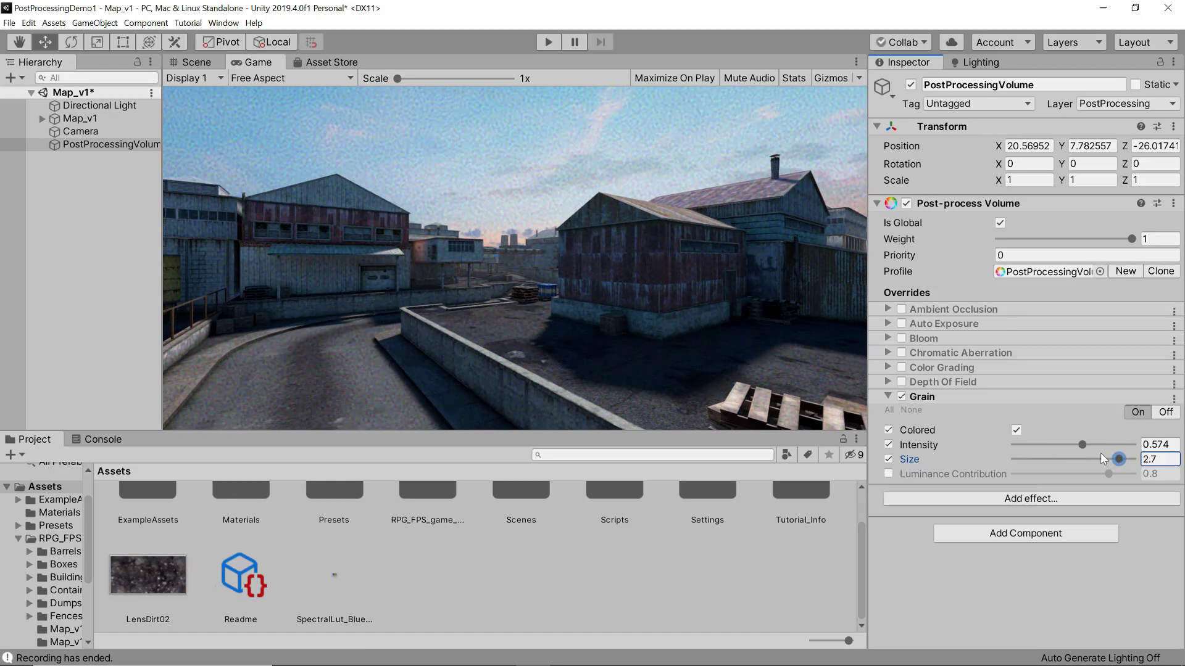
{"action": "left_click_drag", "start_coordinate": [1083, 445], "coordinate": [1124, 445]}
{"action": "left_click", "coordinate": [1085, 459]}
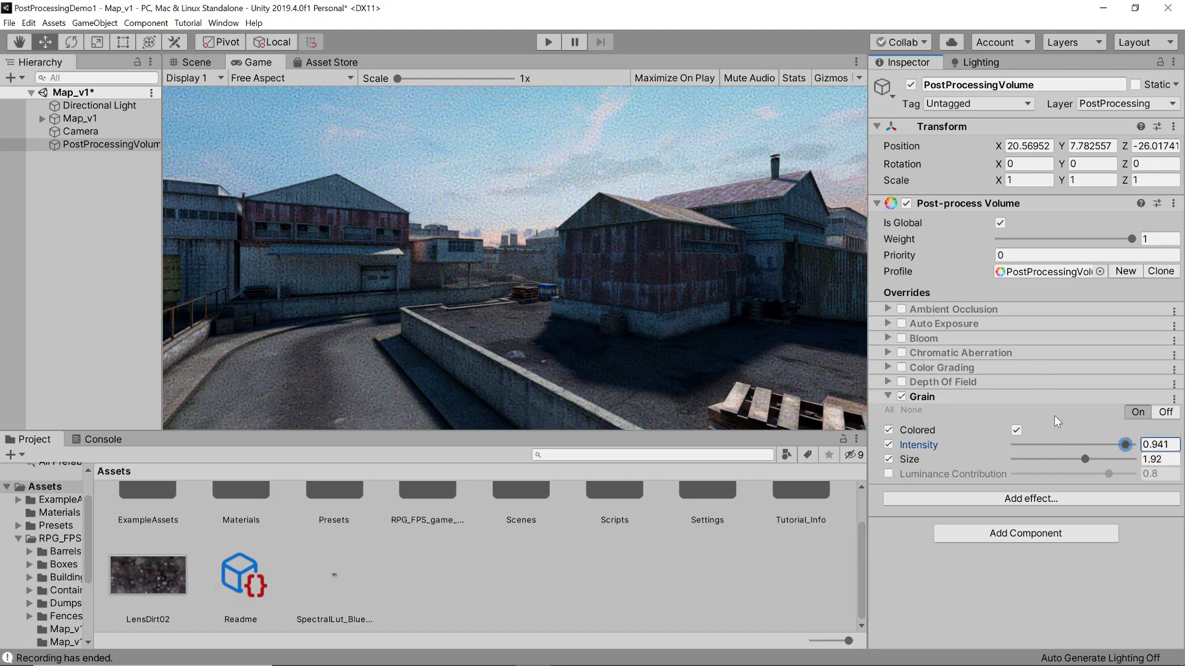
- Disable and collapse Grain, and add a Lens Distortion effect to the volume
{"action": "left_click", "coordinate": [894, 395]}
{"action": "left_click", "coordinate": [899, 396]}
{"action": "left_click", "coordinate": [897, 419]}
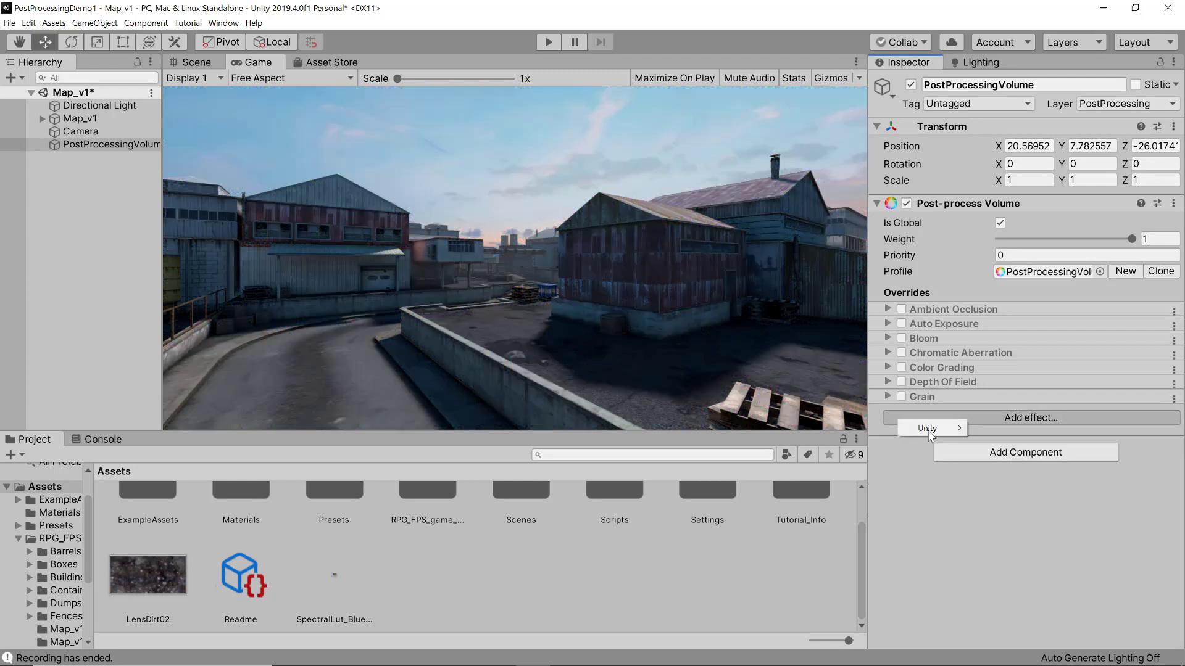
{"action": "mouse_move", "coordinate": [929, 432]}
{"action": "left_click", "coordinate": [1013, 529]}
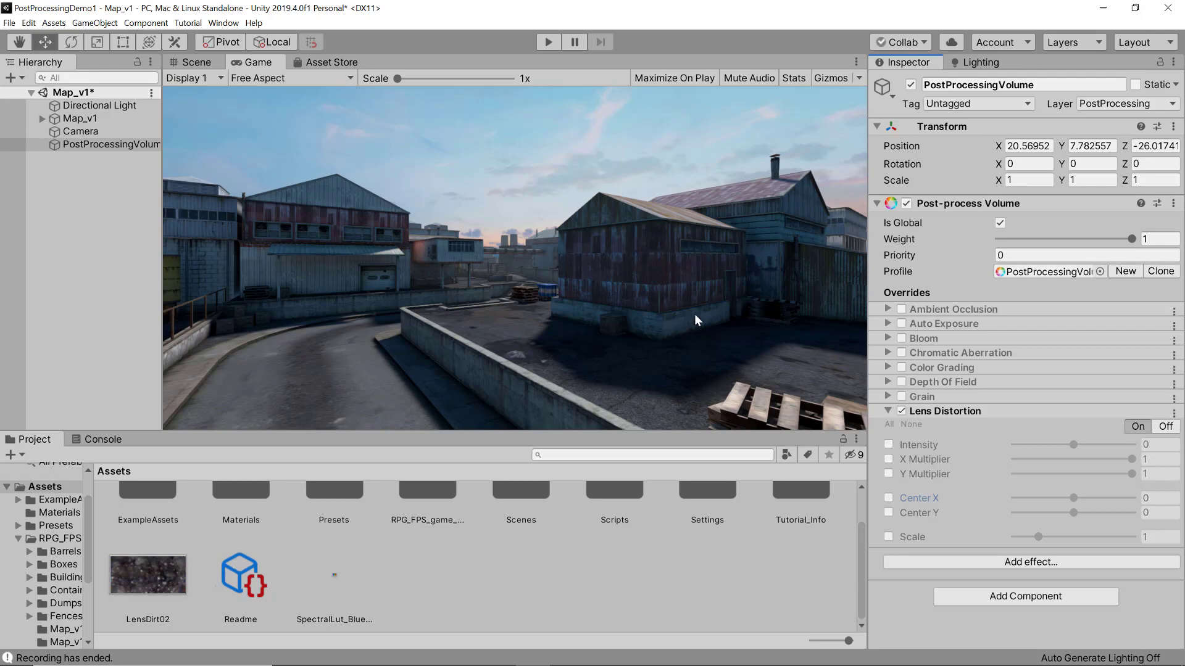
- Enable Lens Distortion's Intensity, X Multiplier, Y Multiplier and Center X overrides
{"action": "left_click", "coordinate": [888, 444]}
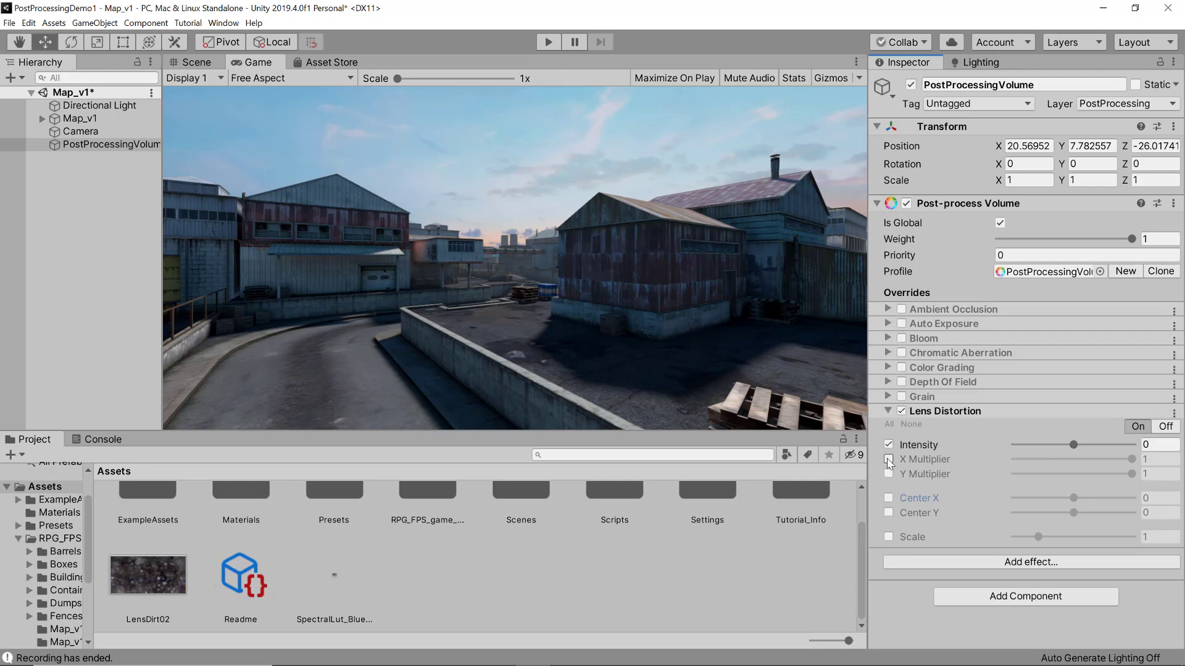
{"action": "left_click", "coordinate": [889, 459]}
{"action": "left_click", "coordinate": [888, 474]}
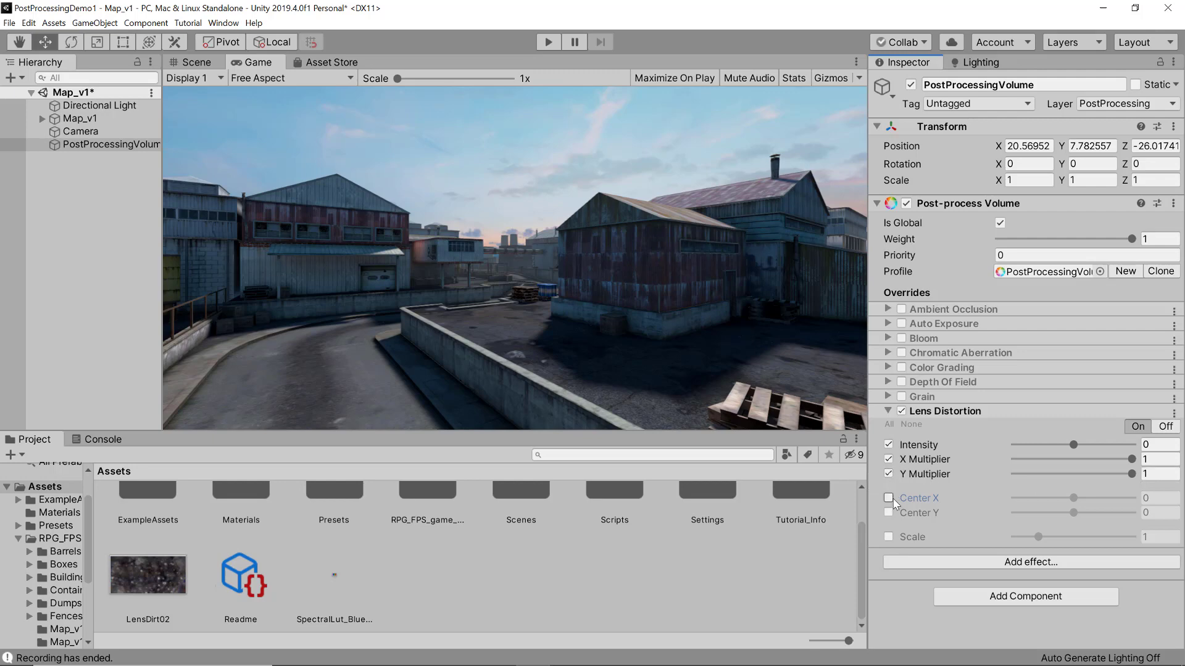
{"action": "left_click", "coordinate": [889, 498]}
- Set Lens Distortion's X Multiplier to 0 and Intensity to 89
{"action": "left_click_drag", "start_coordinate": [1073, 444], "coordinate": [1012, 461]}
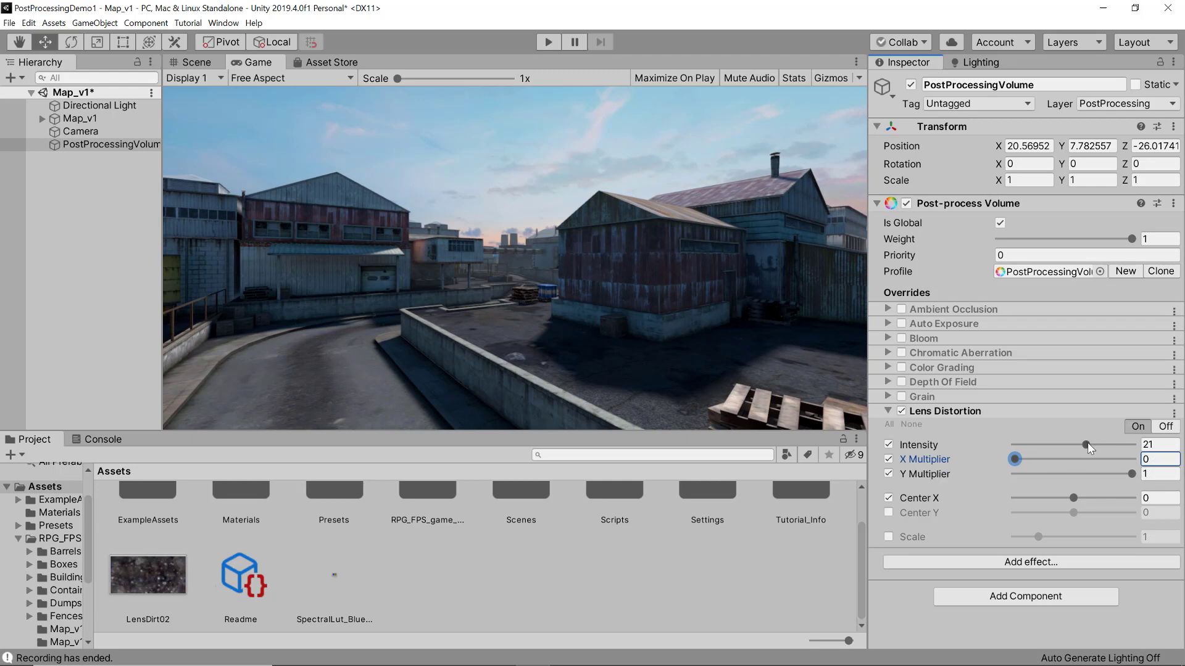
{"action": "left_click", "coordinate": [1087, 444]}
{"action": "left_click_drag", "start_coordinate": [1093, 443], "coordinate": [1125, 446]}
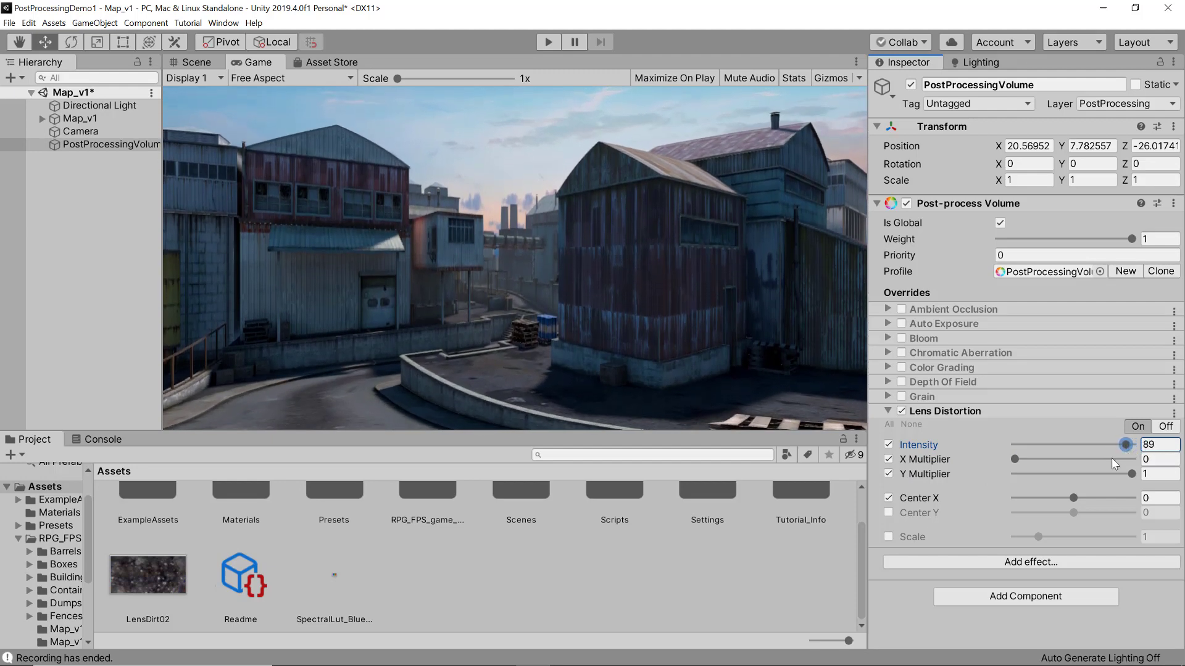
- Override Lens Distortion's Center Y and Scale, setting Center X to -0.15, Center Y to 0.04 and Scale to 1.48
{"action": "left_click_drag", "start_coordinate": [1079, 497], "coordinate": [1050, 533]}
{"action": "left_click", "coordinate": [889, 512]}
{"action": "left_click", "coordinate": [888, 536]}
- Disable and collapse Lens Distortion, and add a Motion Blur effect with its settings expanded
{"action": "left_click", "coordinate": [901, 411]}
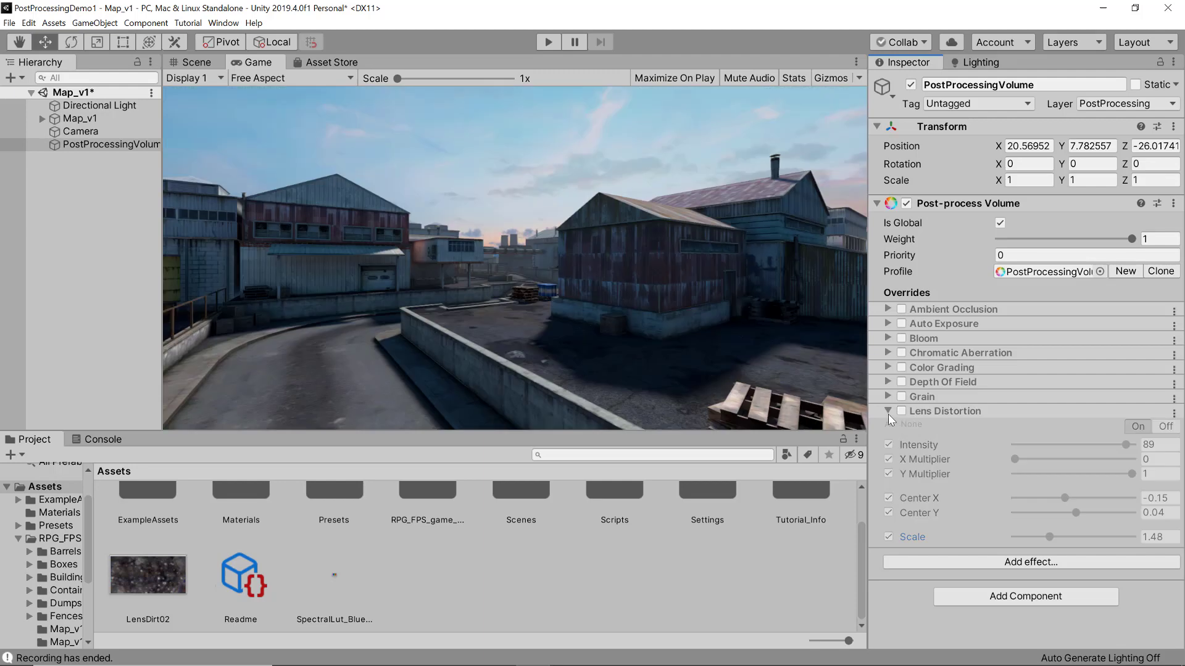
{"action": "left_click", "coordinate": [887, 412]}
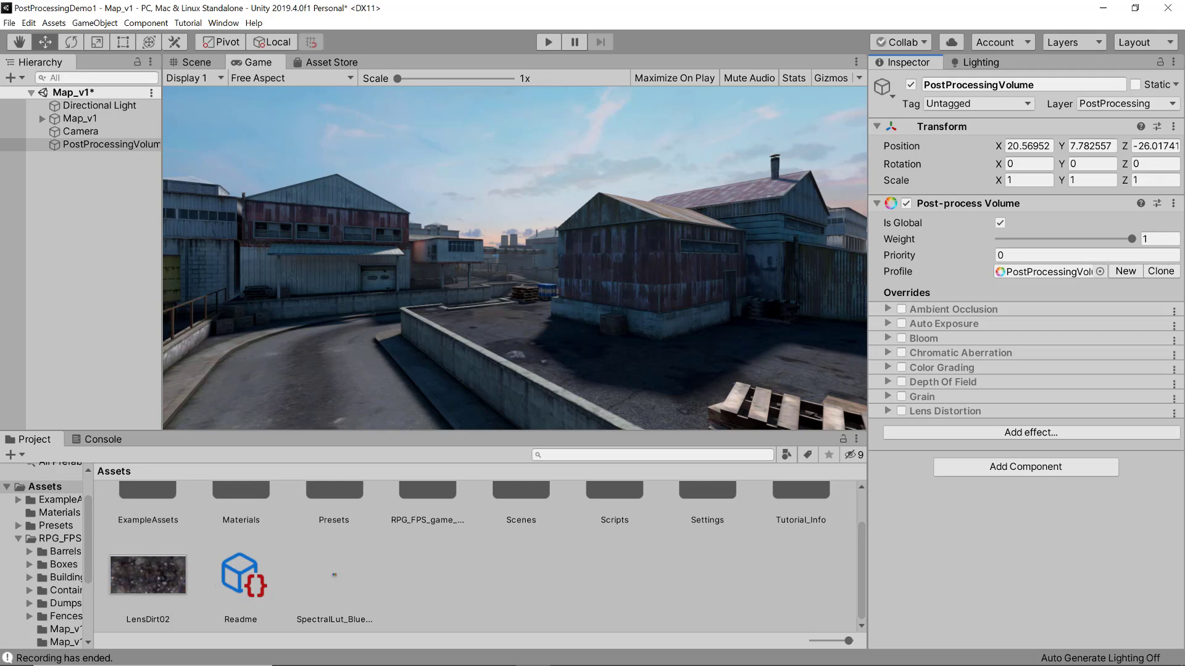
{"action": "left_click", "coordinate": [891, 435]}
{"action": "mouse_move", "coordinate": [917, 445]}
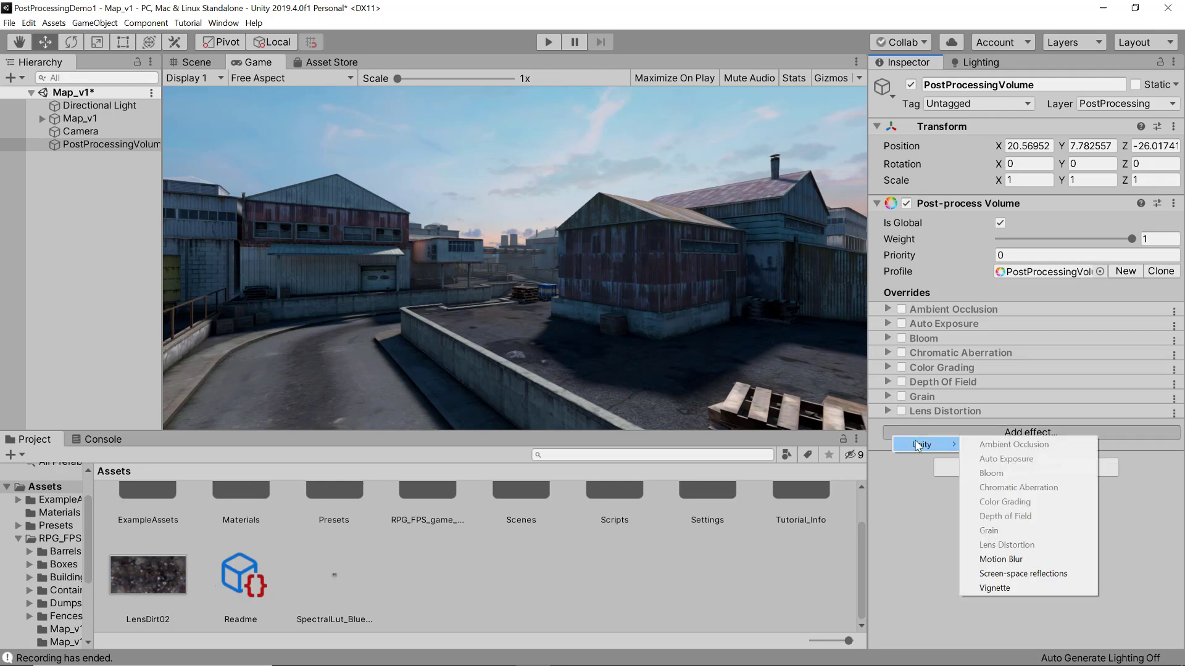
{"action": "left_click", "coordinate": [1000, 559]}
{"action": "left_click", "coordinate": [887, 426]}
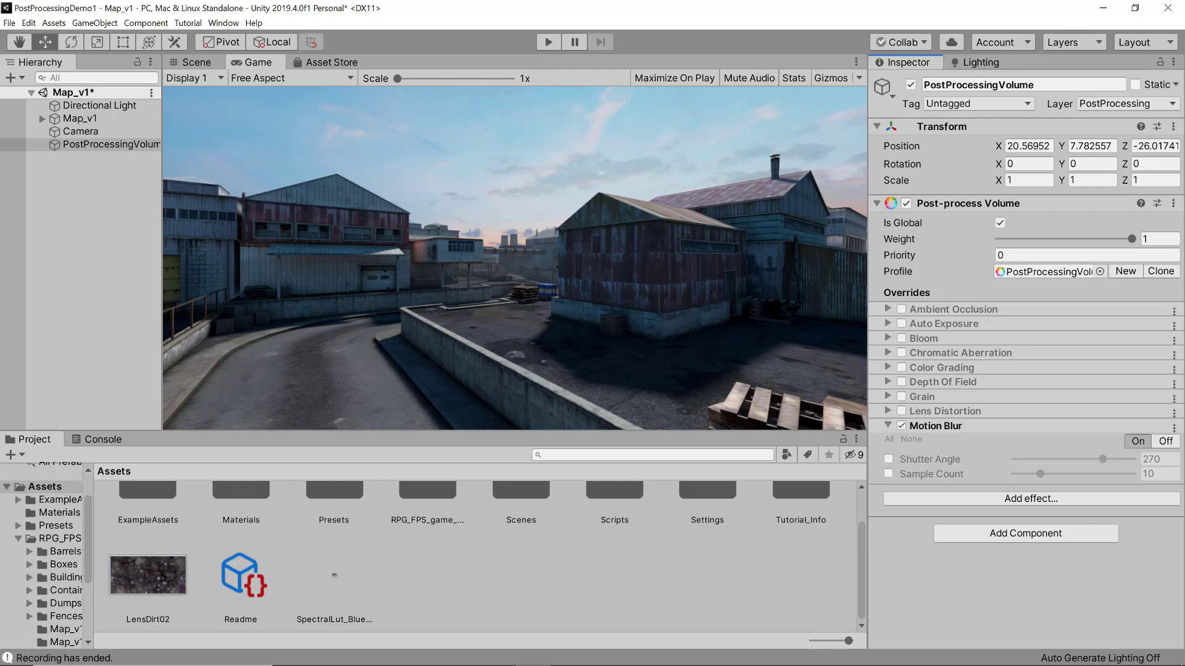
- Override Motion Blur's Shutter Angle with 158 and its Sample Count with 6
{"action": "left_click", "coordinate": [888, 459]}
{"action": "left_click_drag", "start_coordinate": [1102, 460], "coordinate": [1023, 475]}
{"action": "left_click", "coordinate": [888, 474]}
{"action": "left_click", "coordinate": [1066, 459]}
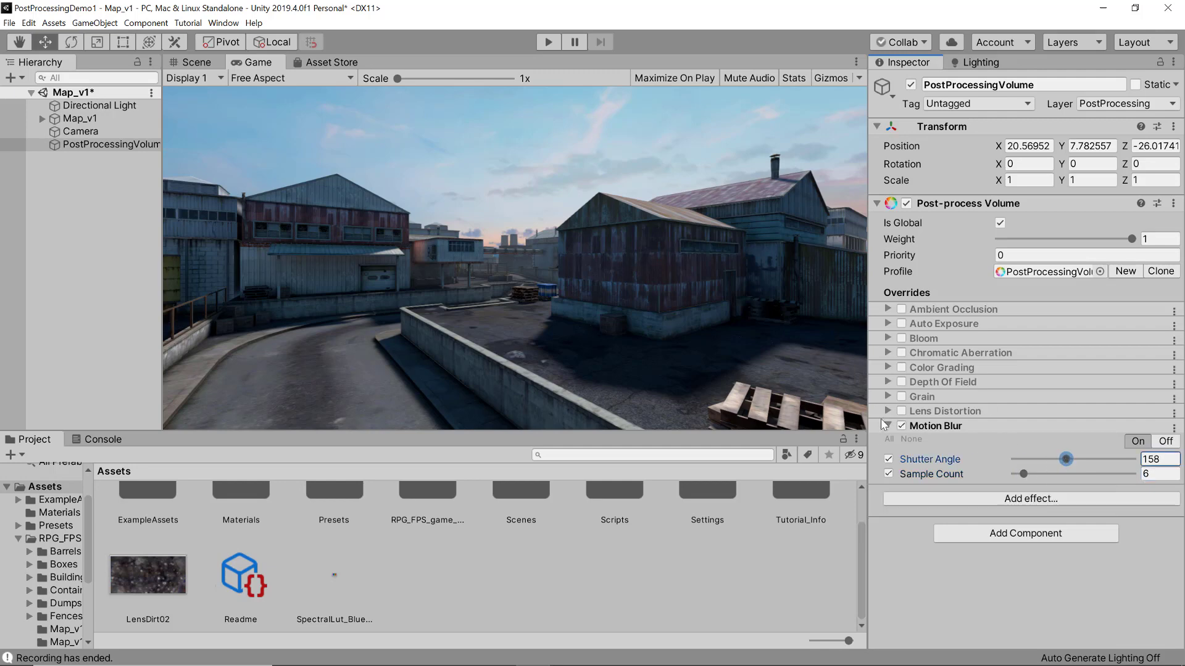
- Disable Motion Blur, and add a Screen-space reflections effect with its settings expanded
{"action": "left_click", "coordinate": [901, 426]}
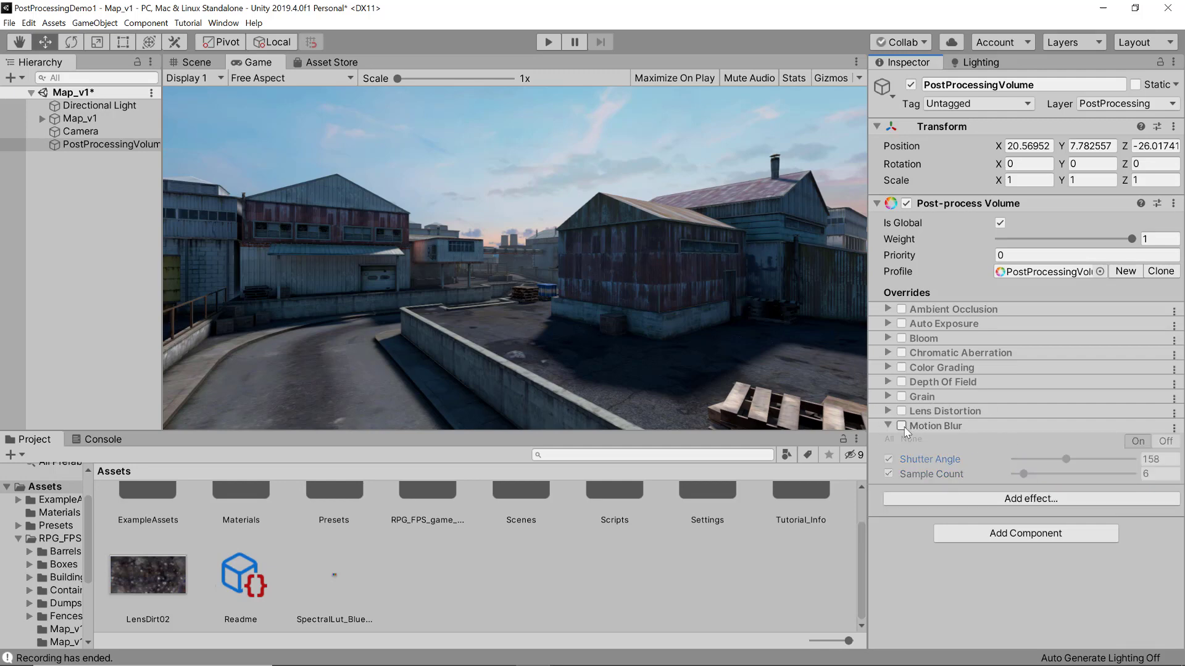
{"action": "left_click", "coordinate": [928, 499]}
{"action": "mouse_move", "coordinate": [954, 512]}
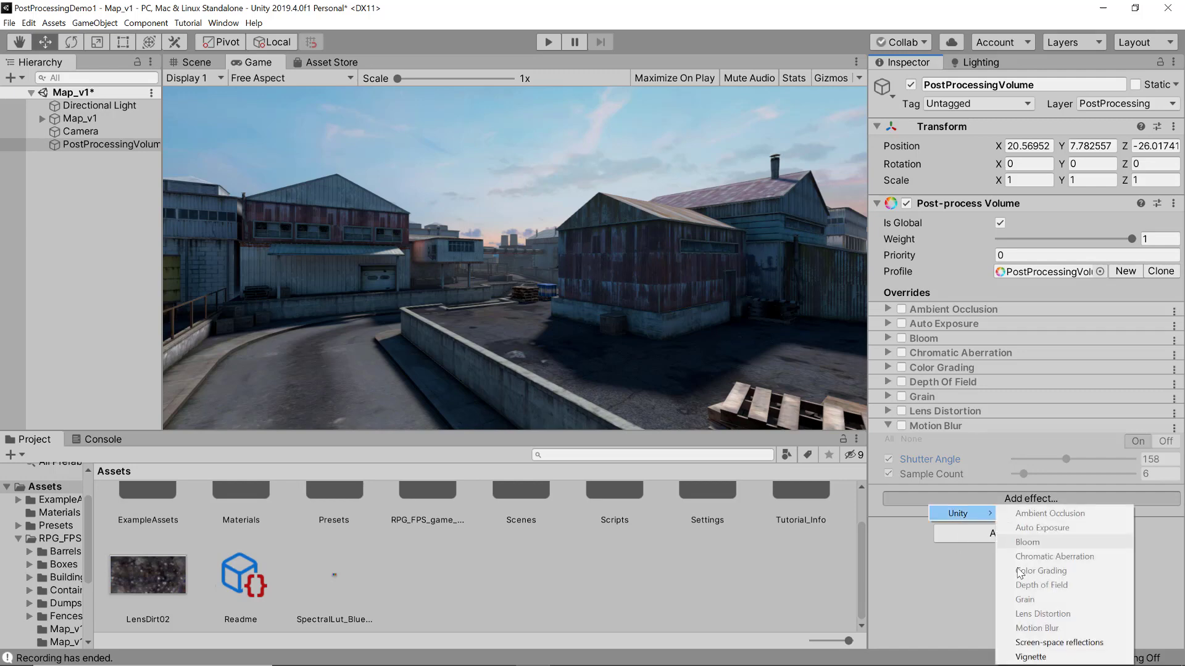
{"action": "left_click", "coordinate": [1037, 642]}
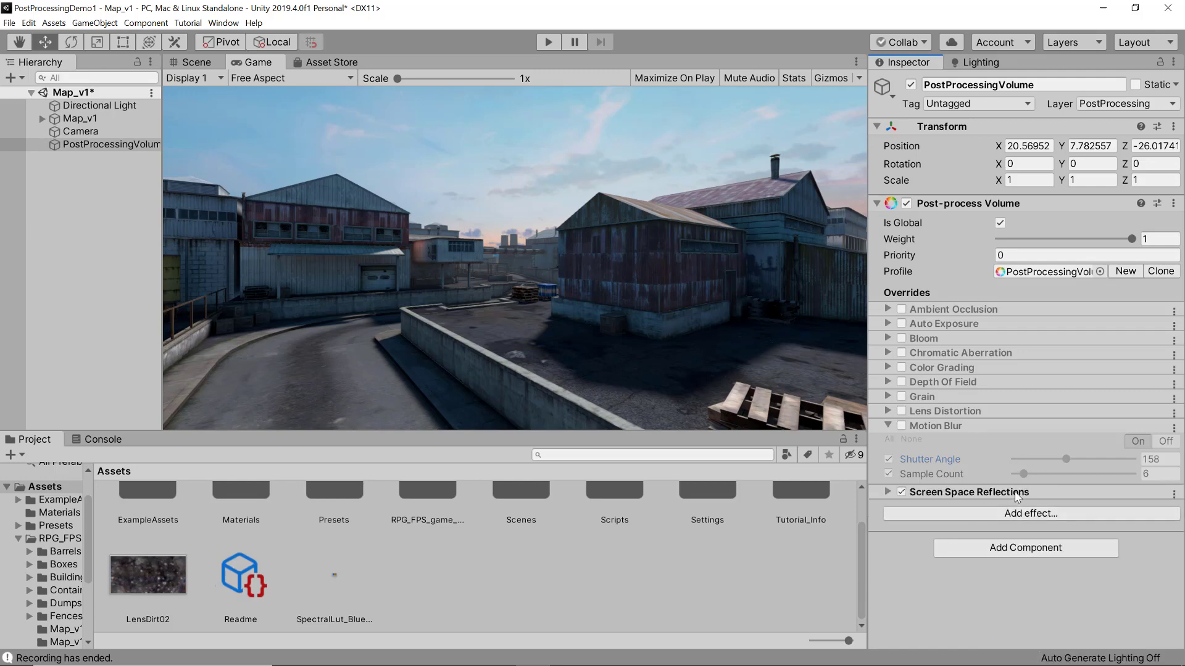
{"action": "left_click", "coordinate": [888, 492]}
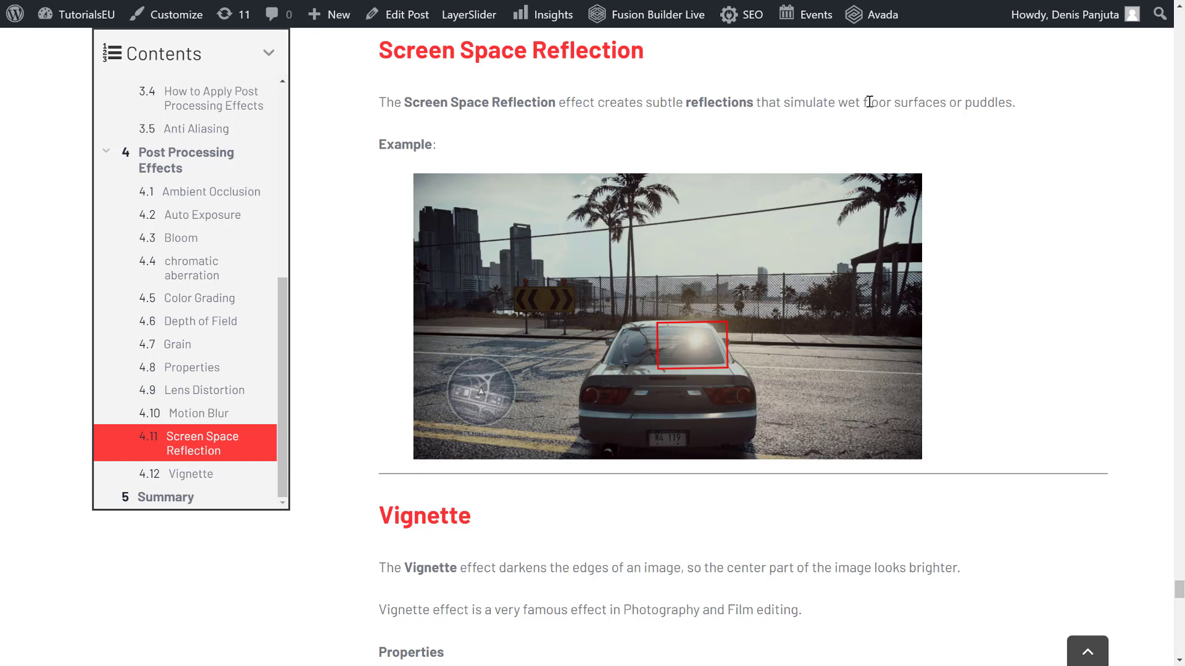
- Switch to the TutorialsEU article and read what surfaces the Screen Space Reflection effect simulates
{"action": "left_click_drag", "start_coordinate": [839, 100], "coordinate": [933, 104]}
{"action": "left_click", "coordinate": [1043, 120]}
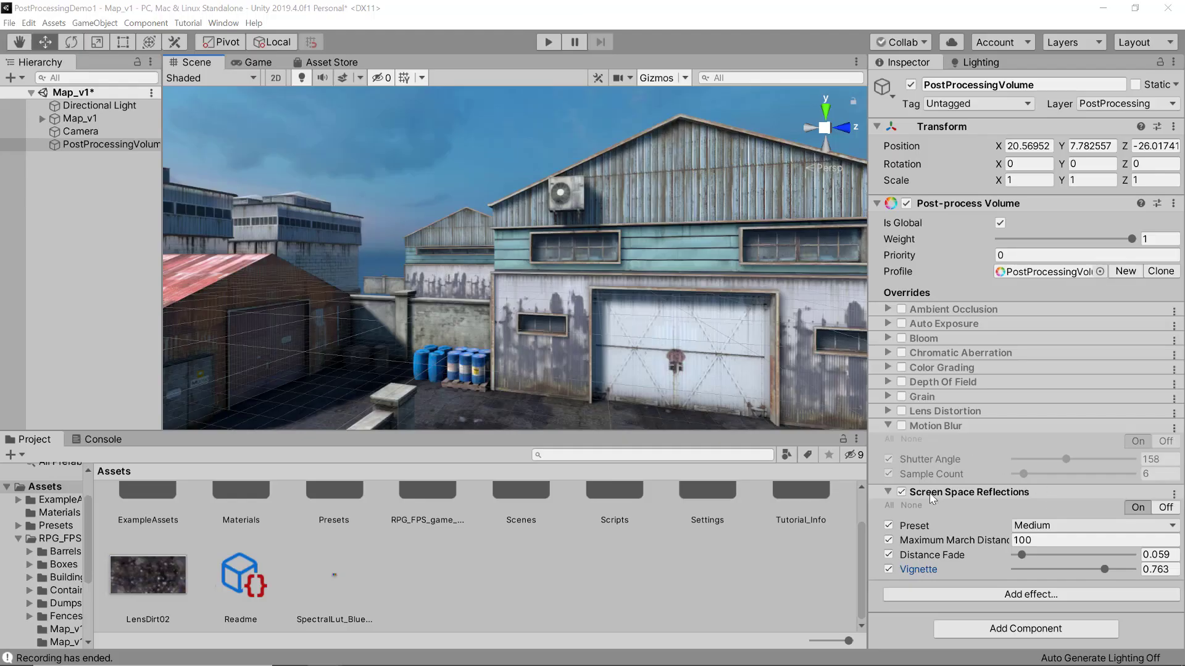
- Disable and collapse Screen Space Reflections, and add a Vignette effect with its settings expanded
{"action": "left_click", "coordinate": [901, 491]}
{"action": "left_click", "coordinate": [889, 492]}
{"action": "left_click", "coordinate": [931, 514]}
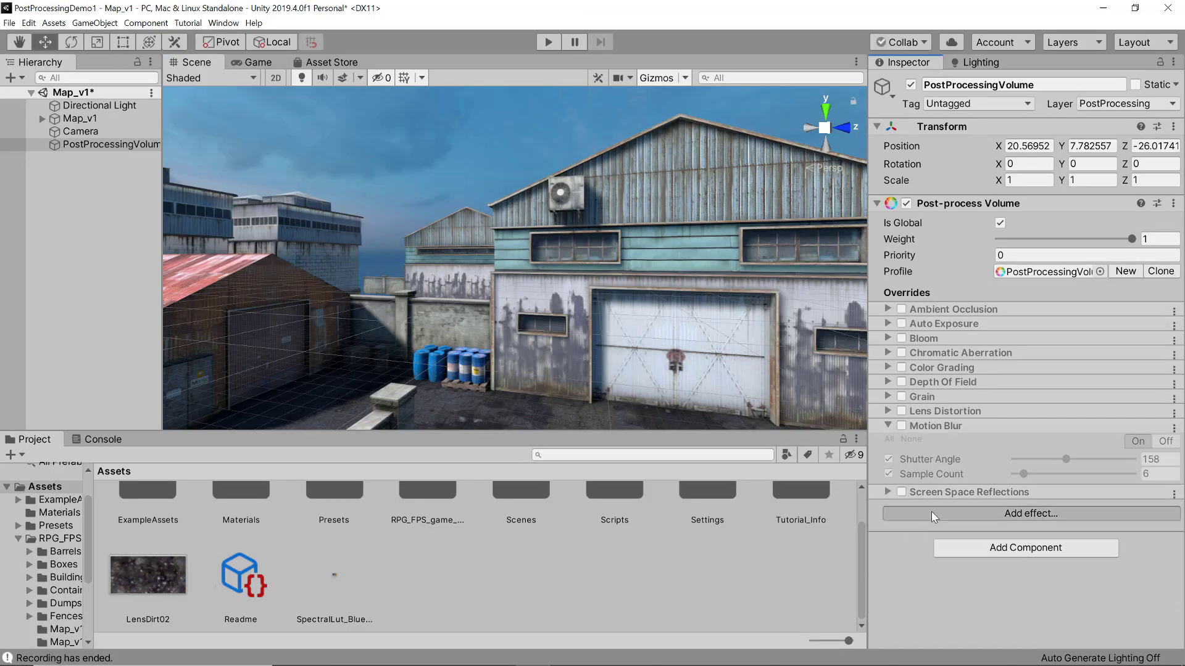
{"action": "mouse_move", "coordinate": [994, 528]}
{"action": "left_click", "coordinate": [1047, 522]}
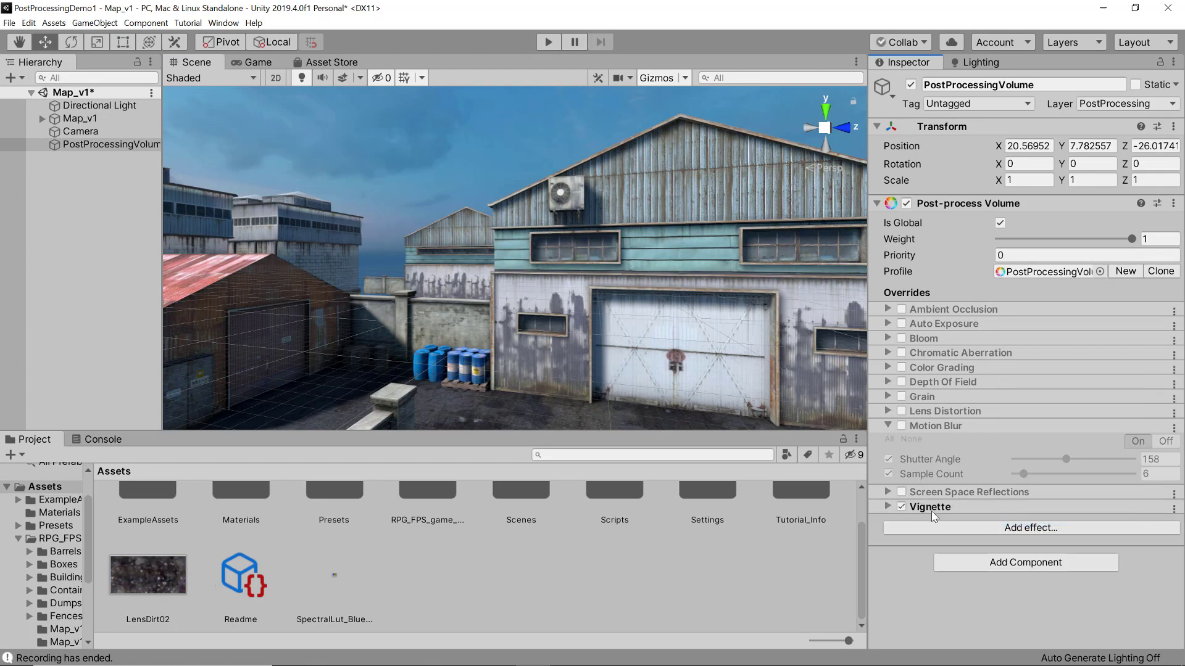
{"action": "left_click", "coordinate": [887, 506]}
{"action": "scroll", "coordinate": [924, 498], "scroll_direction": "down", "scroll_amount": 3}
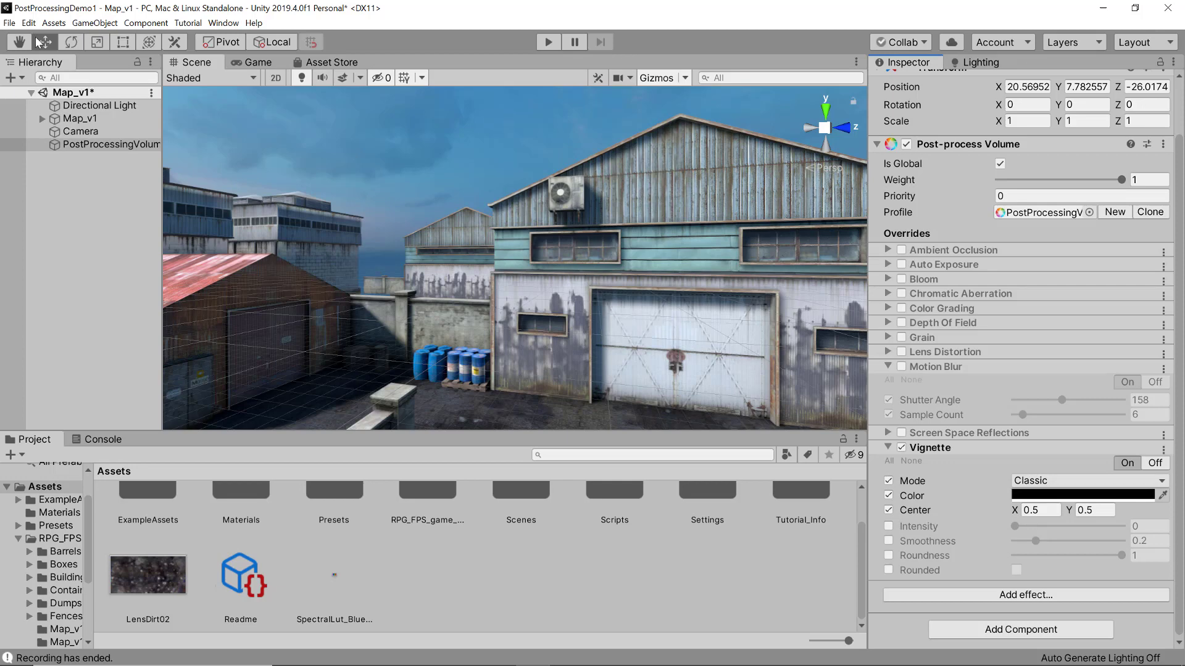
- Show the Game view and override Vignette's Intensity with 0.734, Smoothness with 0.661 and Roundness with 0.127
{"action": "left_click", "coordinate": [254, 62]}
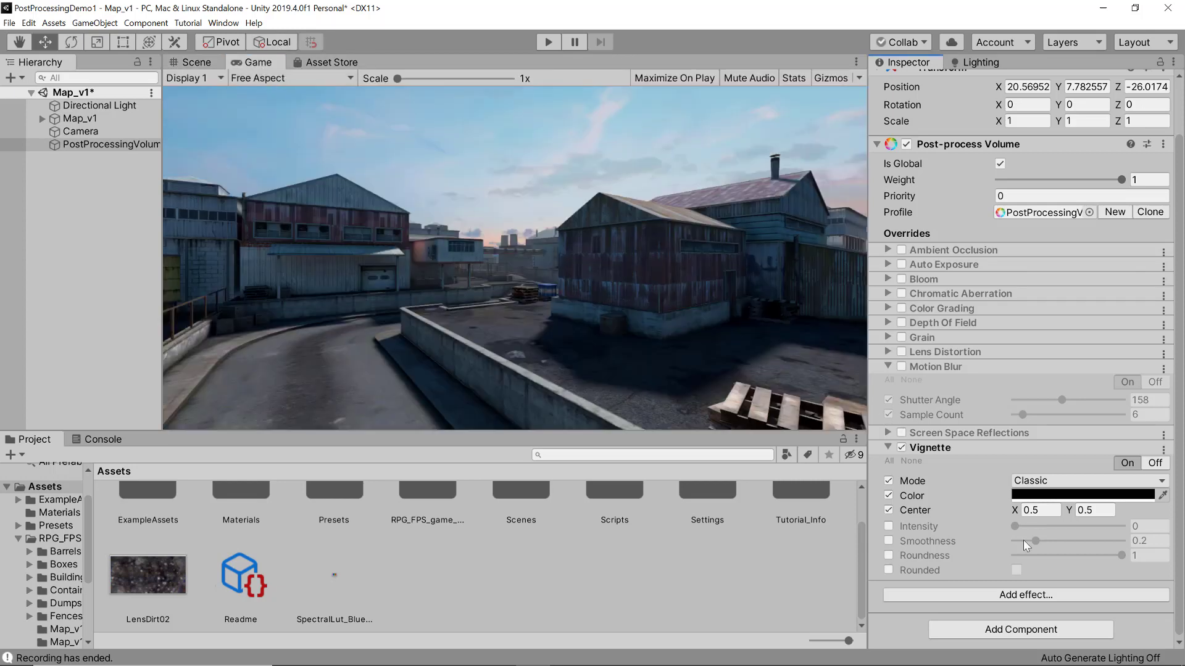
{"action": "left_click_drag", "start_coordinate": [1023, 526], "coordinate": [1099, 530]}
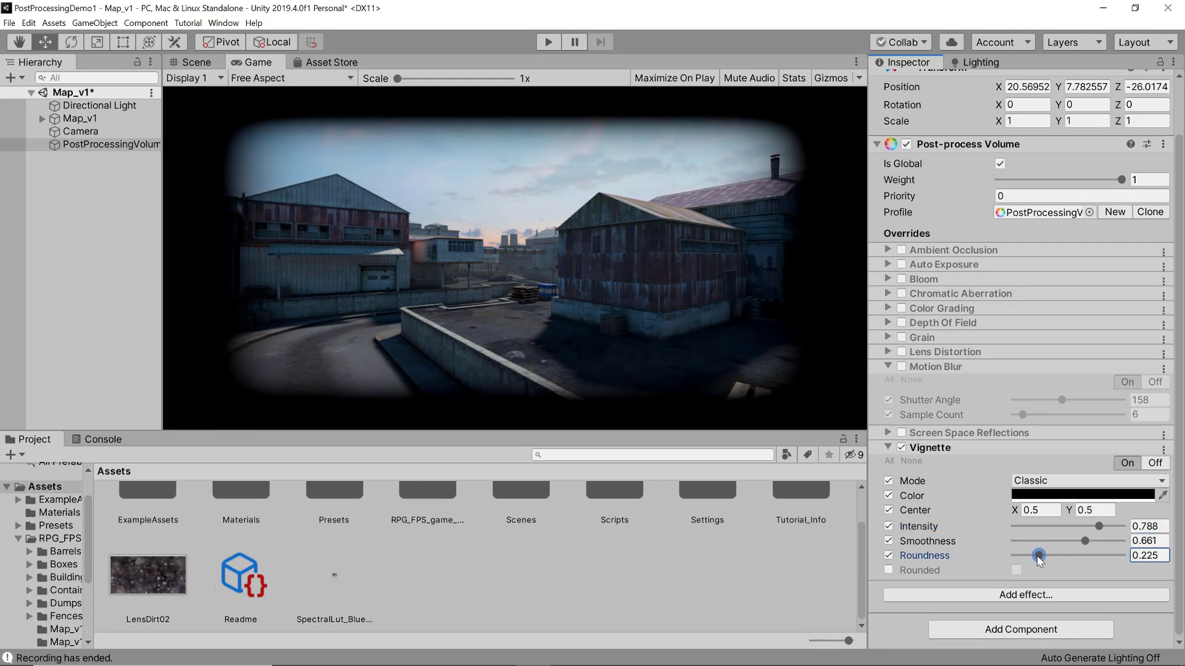
{"action": "mouse_move", "coordinate": [1098, 525]}
{"action": "left_mouse_down"}
{"action": "mouse_move", "coordinate": [1078, 529]}
{"action": "mouse_move", "coordinate": [1094, 531]}
{"action": "left_mouse_up"}
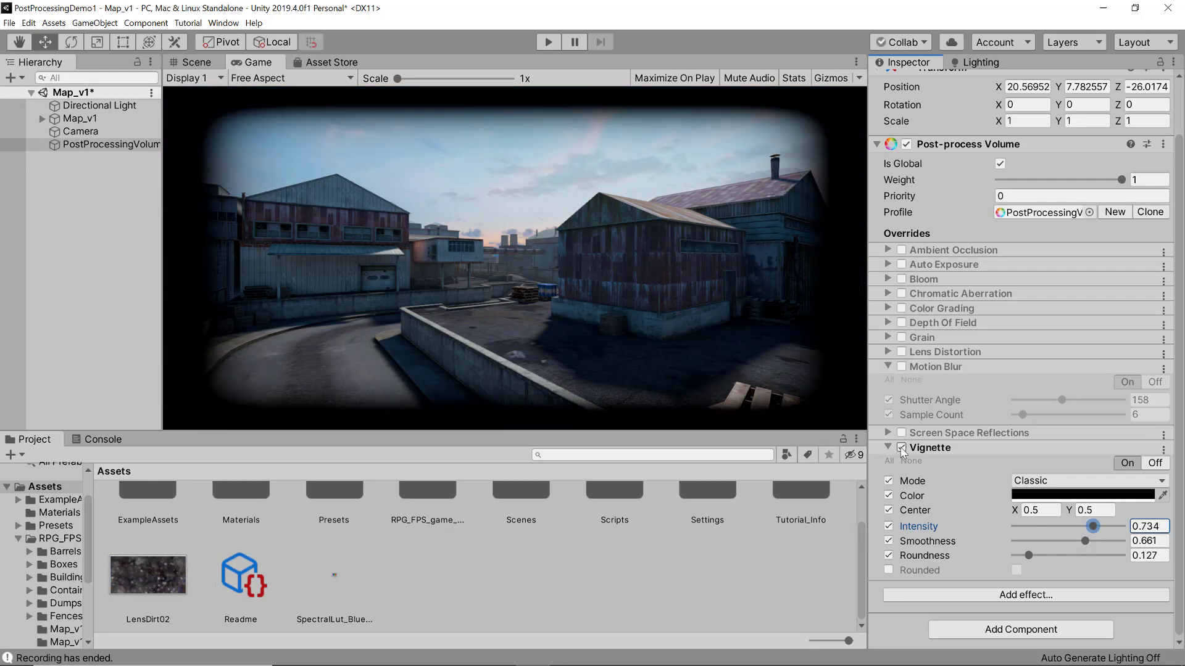